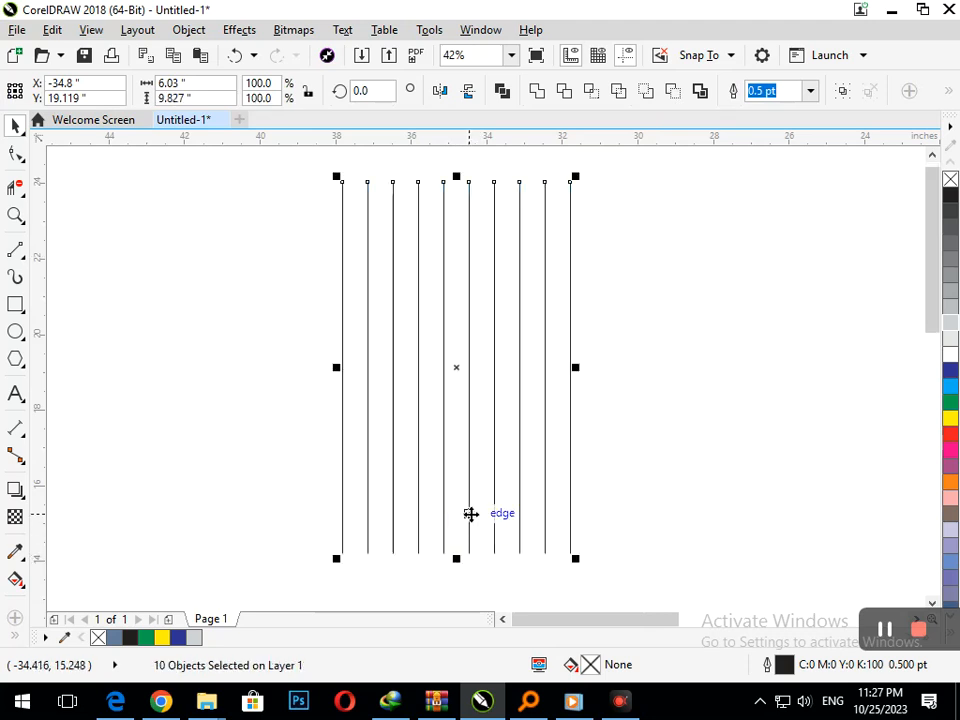
Step: Shift the ten vertical lines slightly and group them
left_click_drag(469, 514, 477, 530)
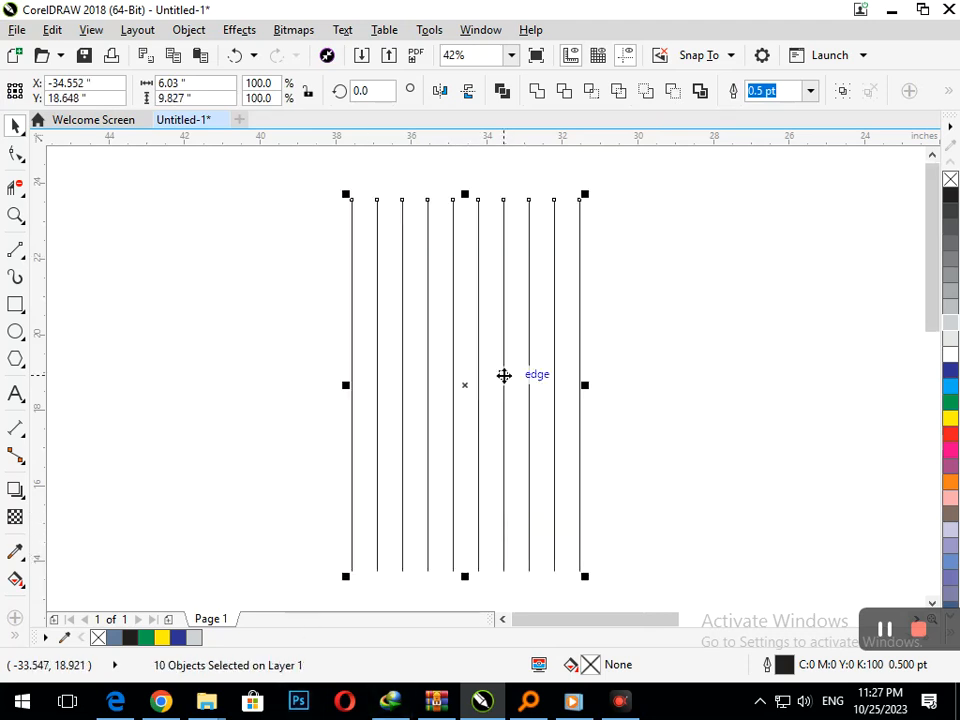
key("ctrl+g")
type("60")
key("Return")
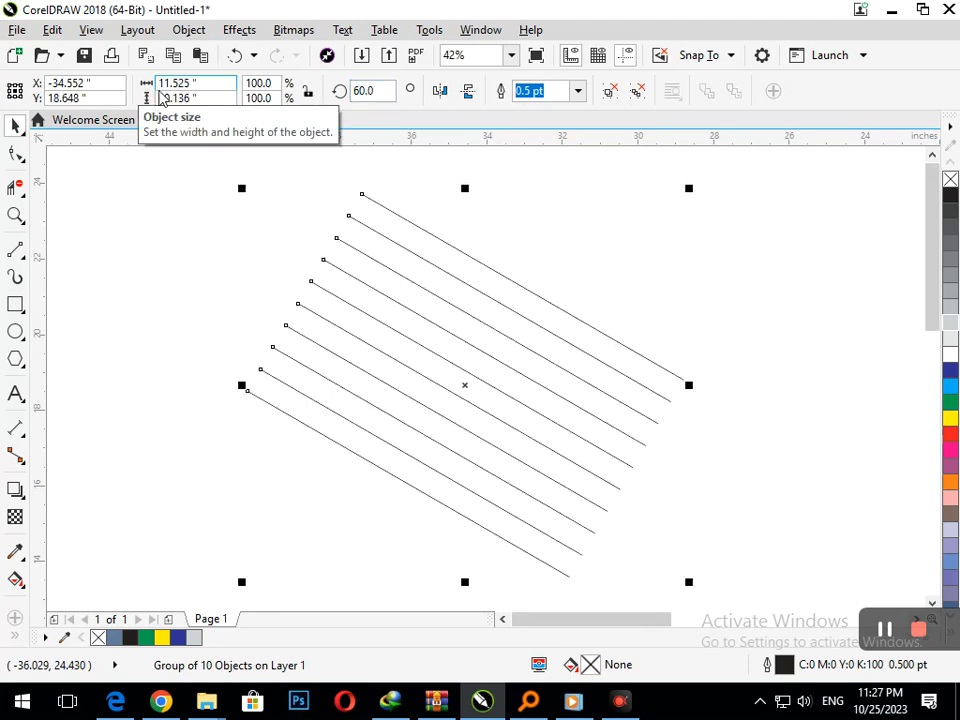
key("ctrl+z")
Step: Create a copy of the vertical line group rotated 60 degrees about the same centre
left_click(372, 91)
type("6")
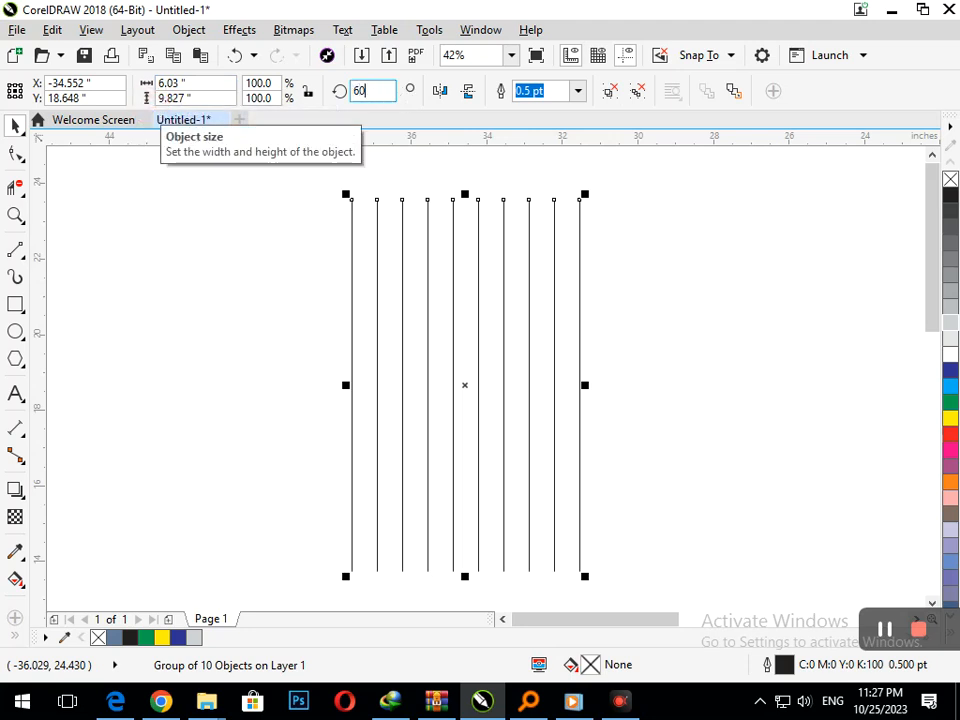
type("0")
key("Return")
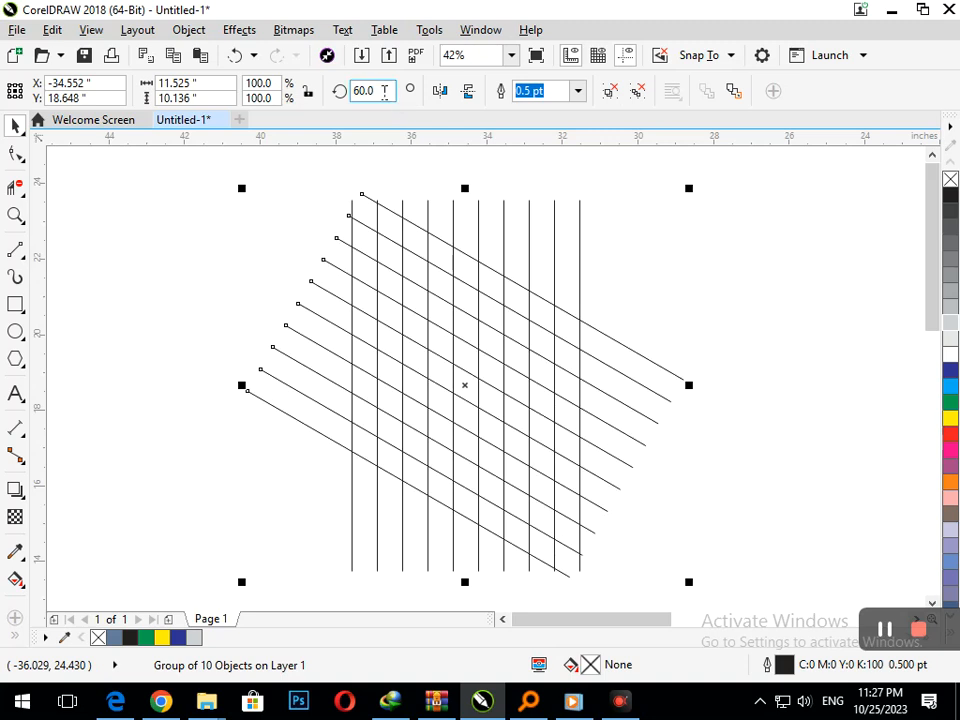
Step: Create another copy of the line group rotated to 120 degrees to complete the triangular grid, and clear the selection
left_click_drag(385, 91, 89, 123)
type("120")
key("Return")
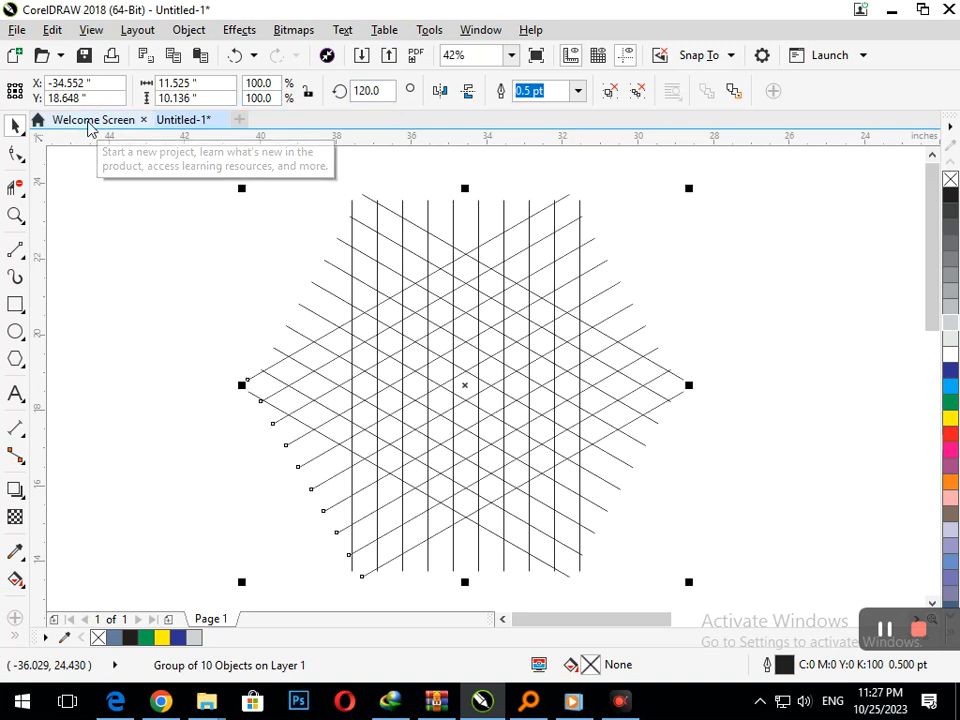
left_click(721, 524)
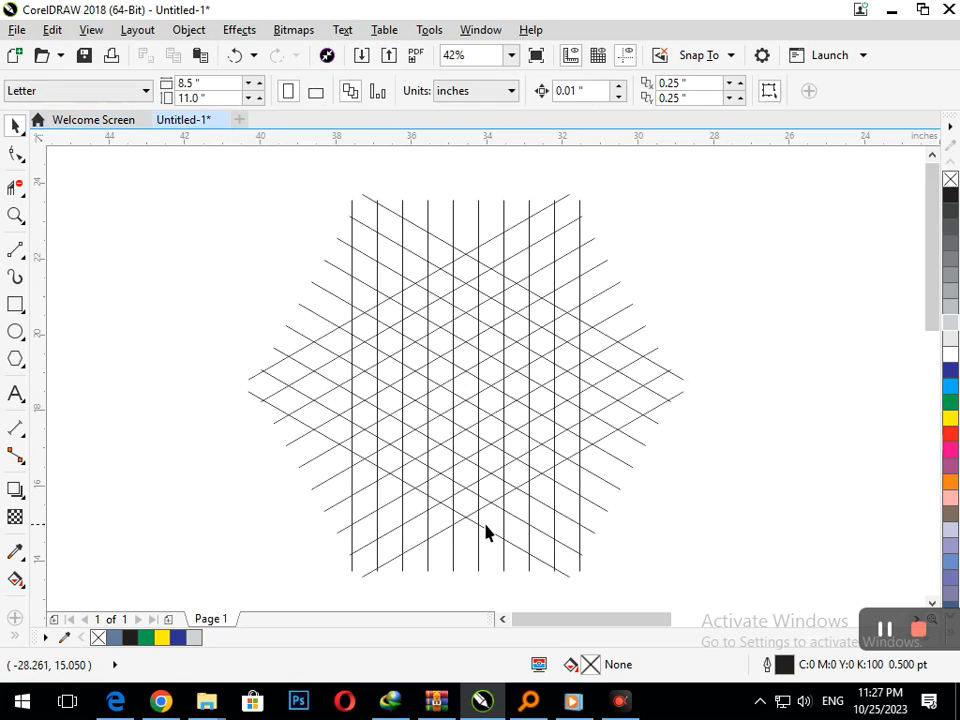
Step: Use Smart Fill with the blue-grey colour and 0.5 pt outline to fill the lower cells of the grid's leftmost column
left_click(20, 584)
left_click(48, 625)
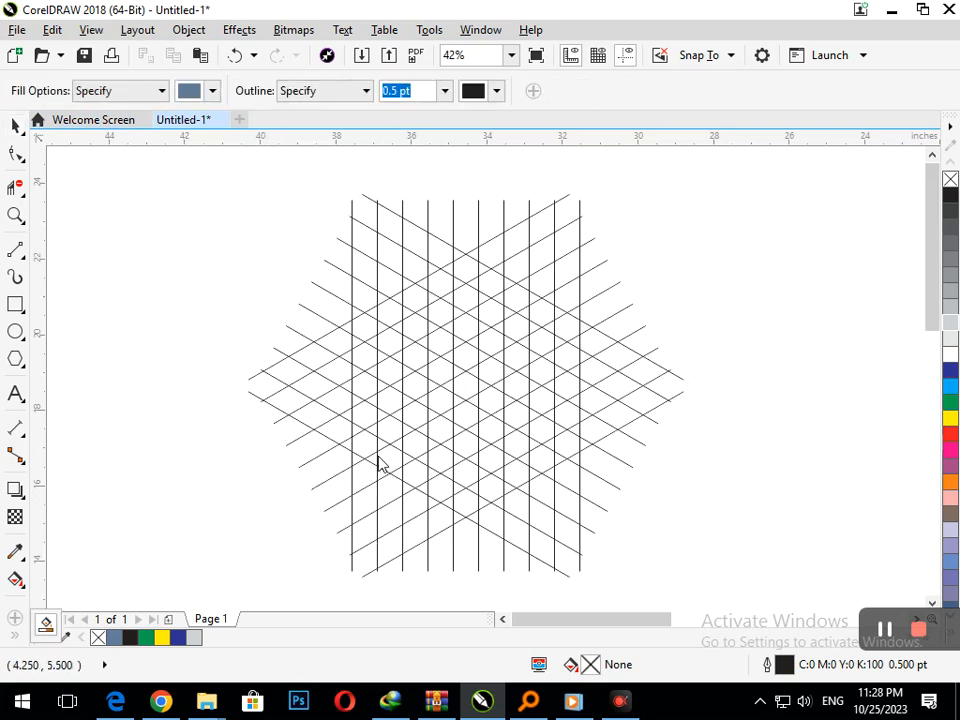
left_click(366, 447)
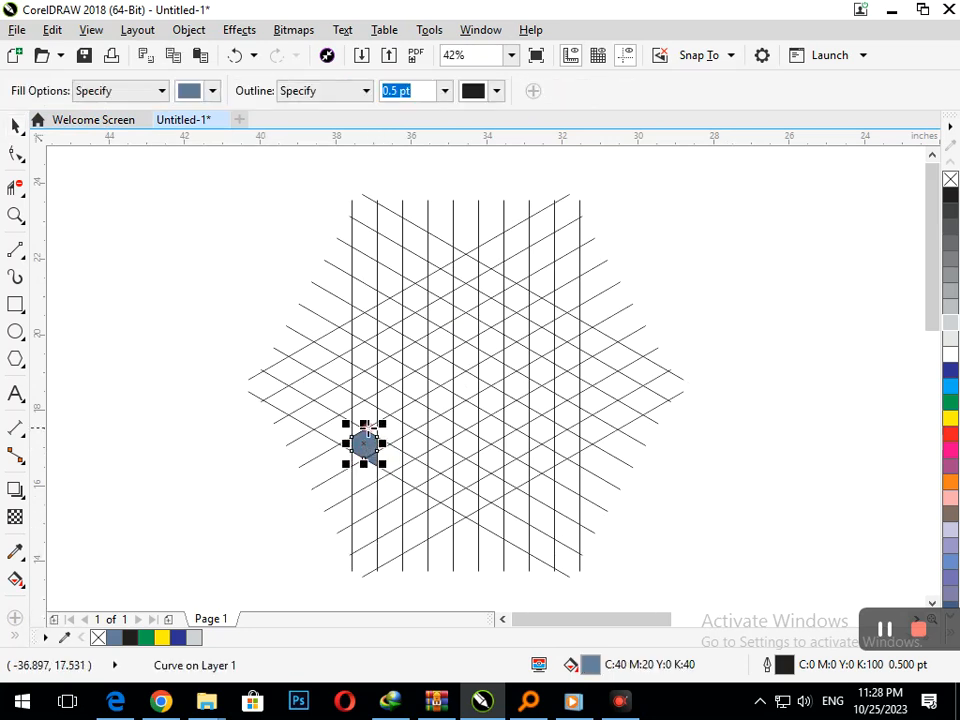
left_click(361, 431)
key("F2")
left_click_drag(319, 341, 452, 498)
left_click(440, 366)
left_click(441, 321)
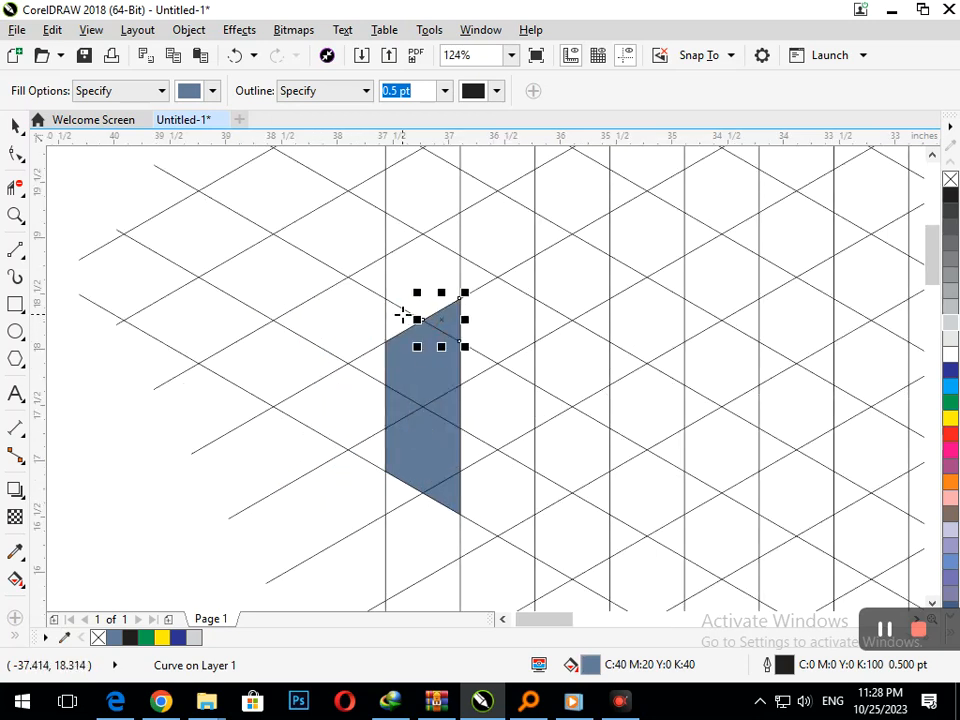
Step: Extend the blue-grey Smart Fill up the leftmost column, finishing it with an upward-slanting top edge
left_click(439, 240)
left_click(439, 223)
left_click(412, 222)
left_click(421, 185)
key("F2")
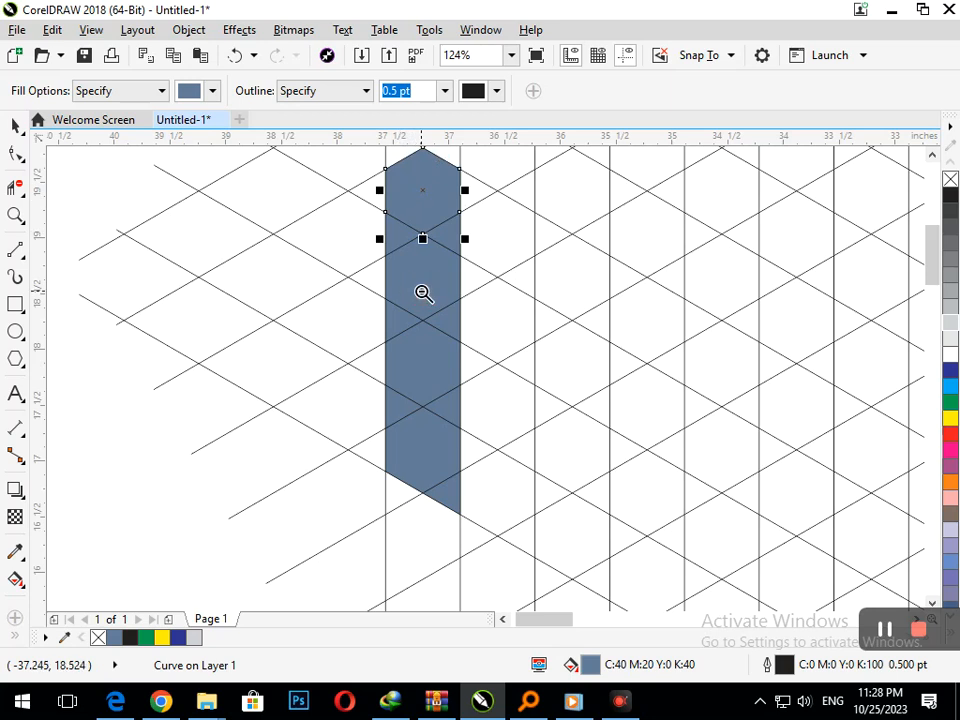
key("F3")
left_click_drag(306, 284, 418, 390)
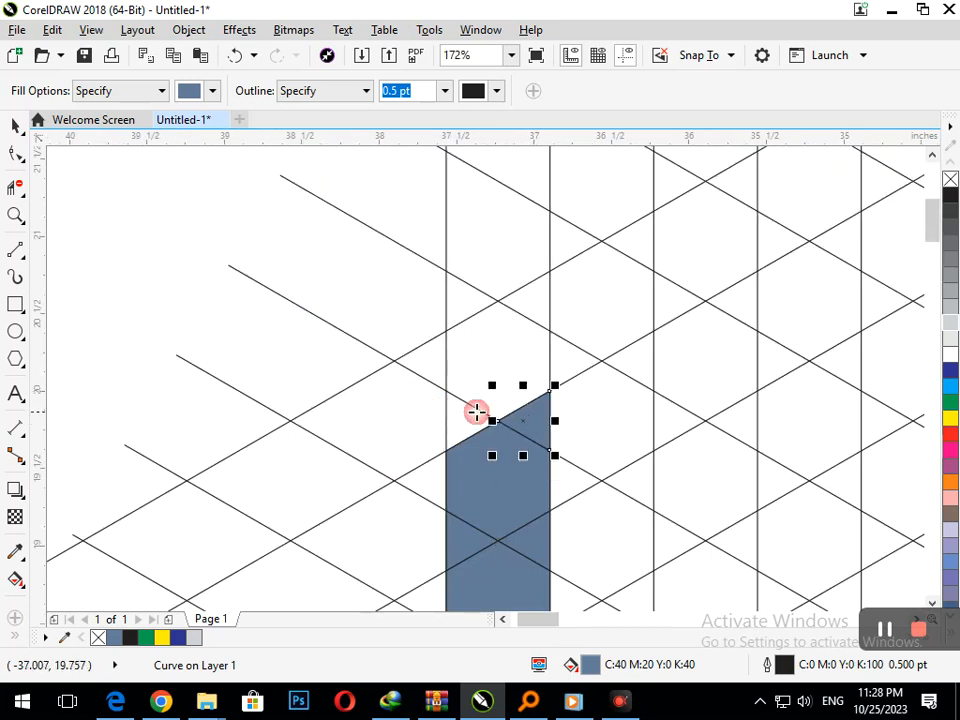
left_click(484, 358)
left_click(539, 310)
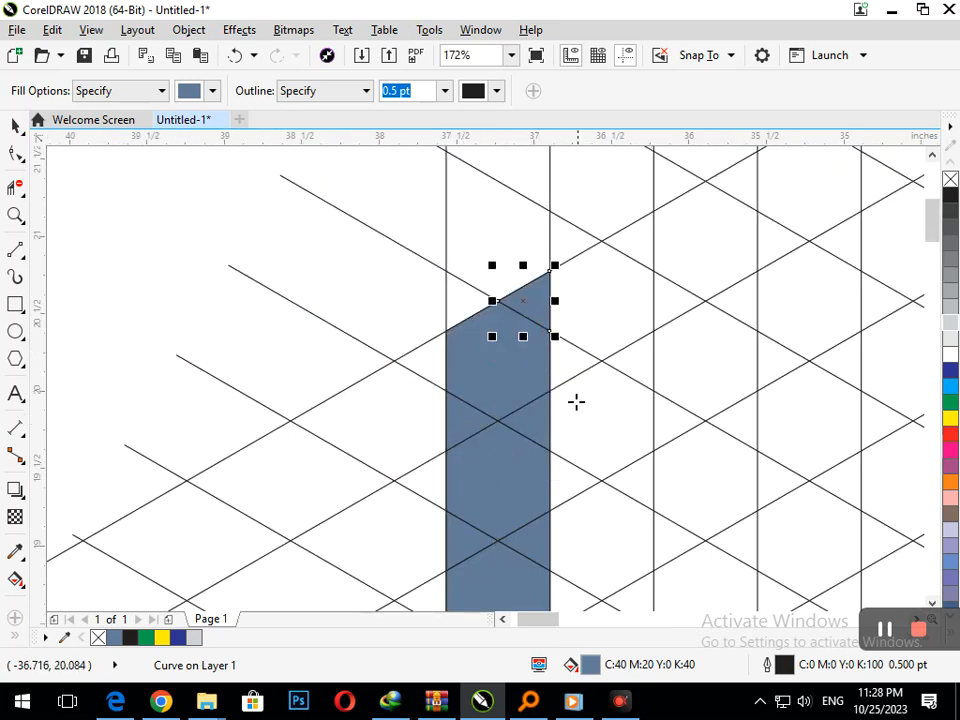
Step: Smart-fill a V-shaped chain of cells from the left column's top down to the middle and up to the rightmost column
key("F3")
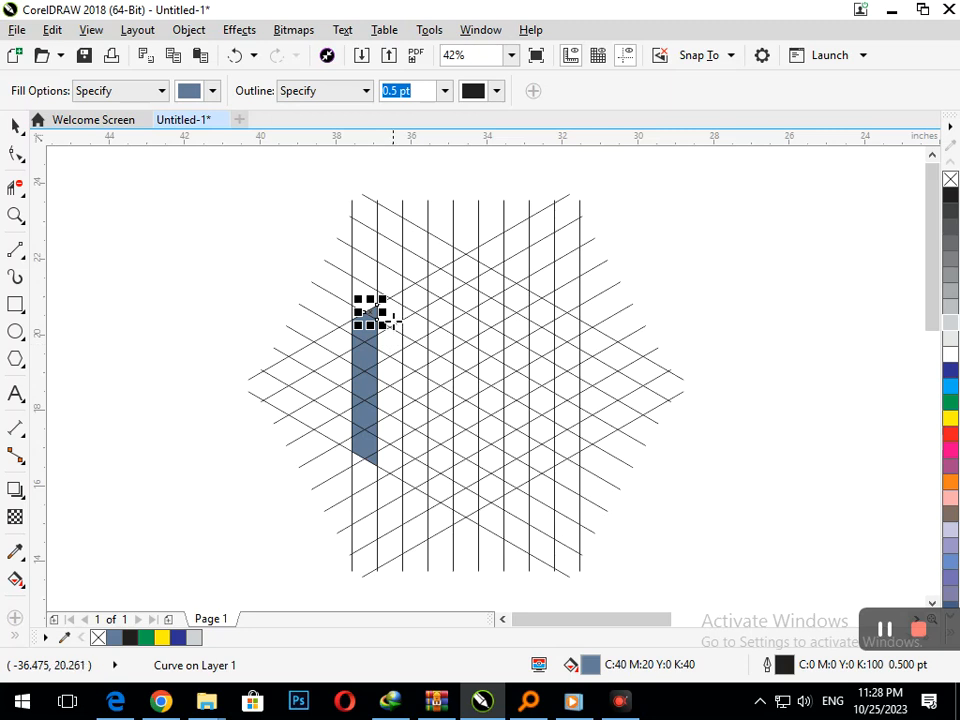
left_click(390, 316)
left_click(412, 323)
left_click(434, 336)
left_click(450, 353)
left_click(469, 357)
left_click(488, 344)
left_click(513, 328)
left_click(548, 312)
left_click(561, 298)
Step: Smart-fill the hexagonal cells down the rightmost column to form the letter's right leg
left_click(565, 330)
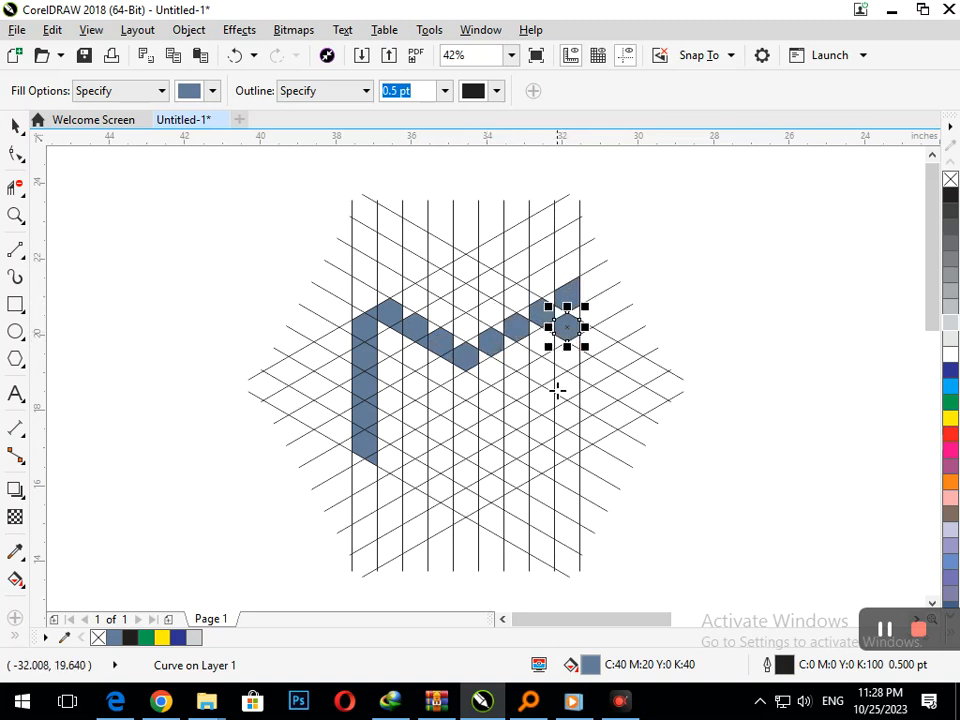
left_click(564, 440)
left_click(566, 410)
left_click(566, 385)
left_click(567, 347)
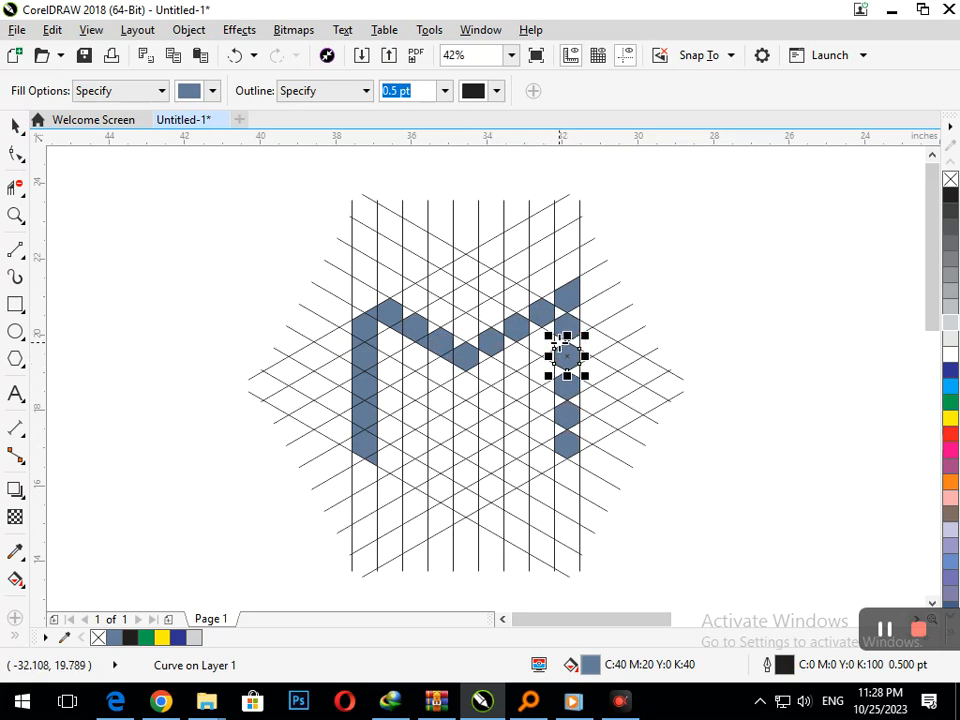
left_click(558, 339)
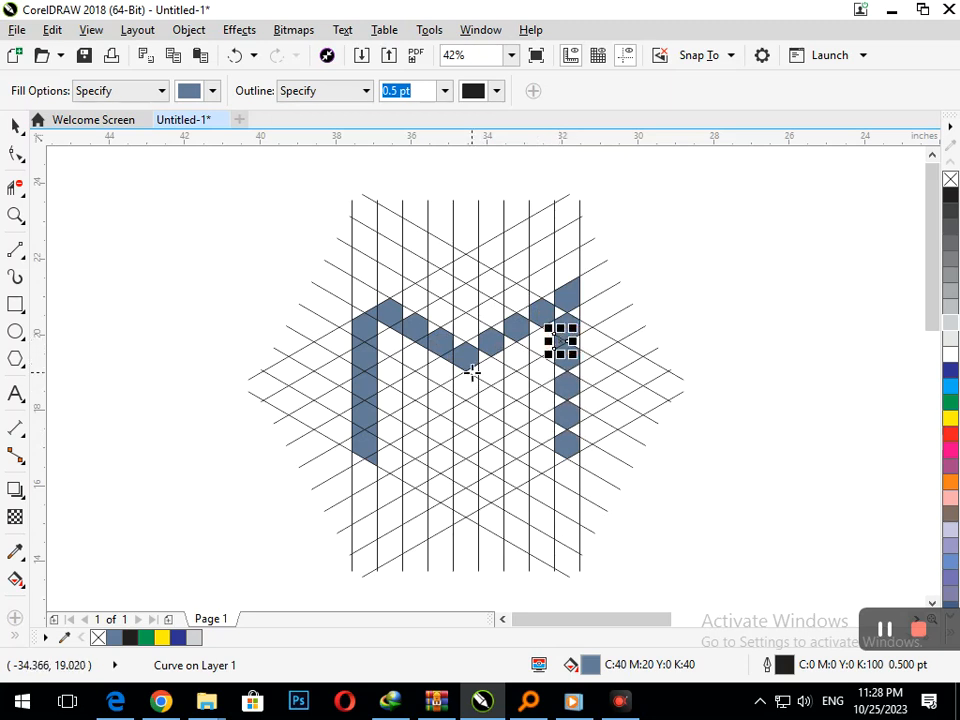
Step: Smart-fill a second row of three hexagonal cells directly beneath the M's left diagonal
left_click(393, 343)
left_click(415, 352)
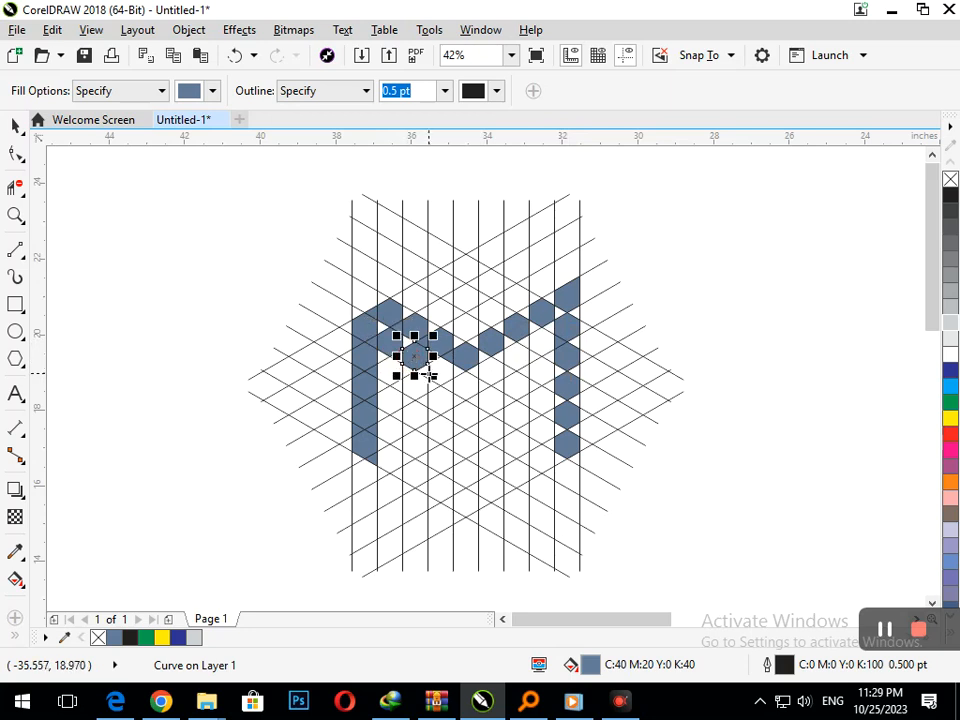
left_click(443, 376)
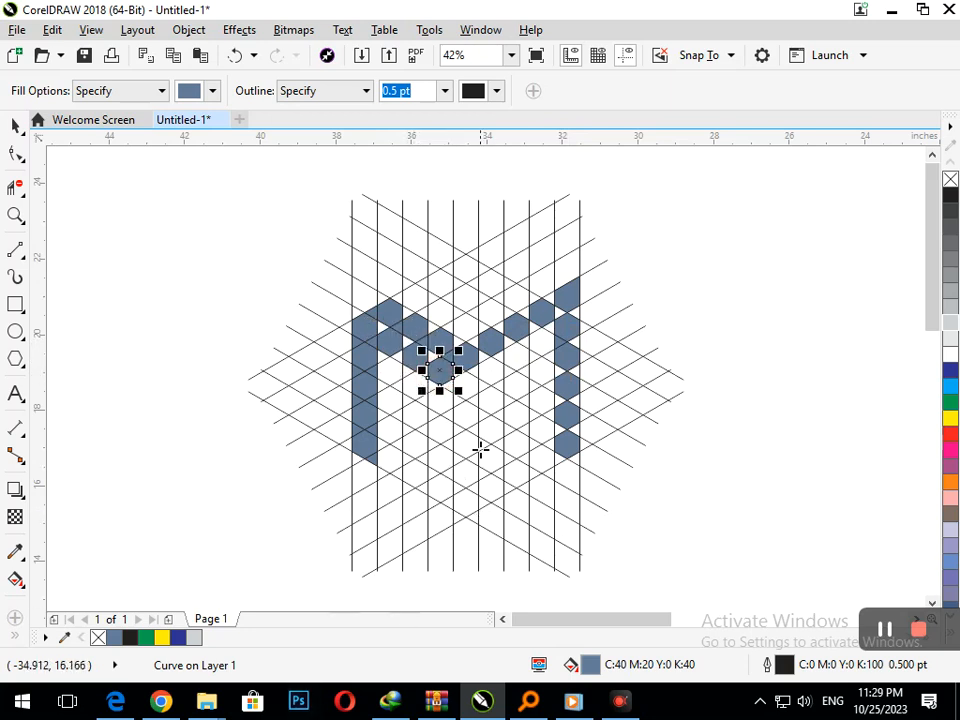
Step: Smart-fill the triangular gaps inside and along the lower edge of the left diagonal
scroll(476, 422, "up", 4)
left_click(472, 383)
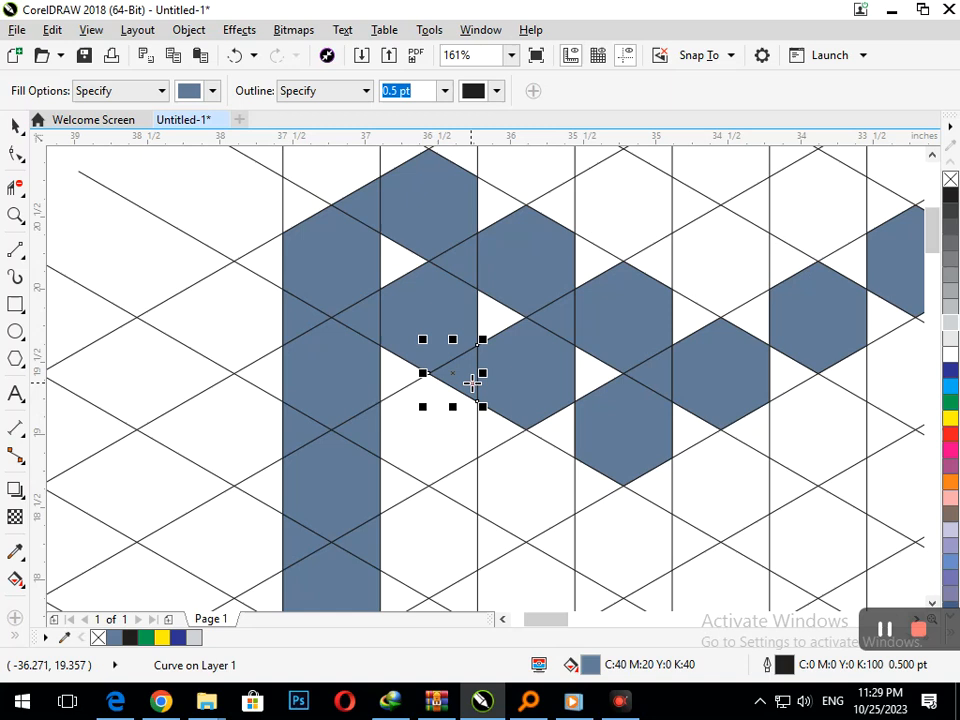
left_click(561, 428)
left_click(600, 373)
left_click(493, 319)
left_click(397, 260)
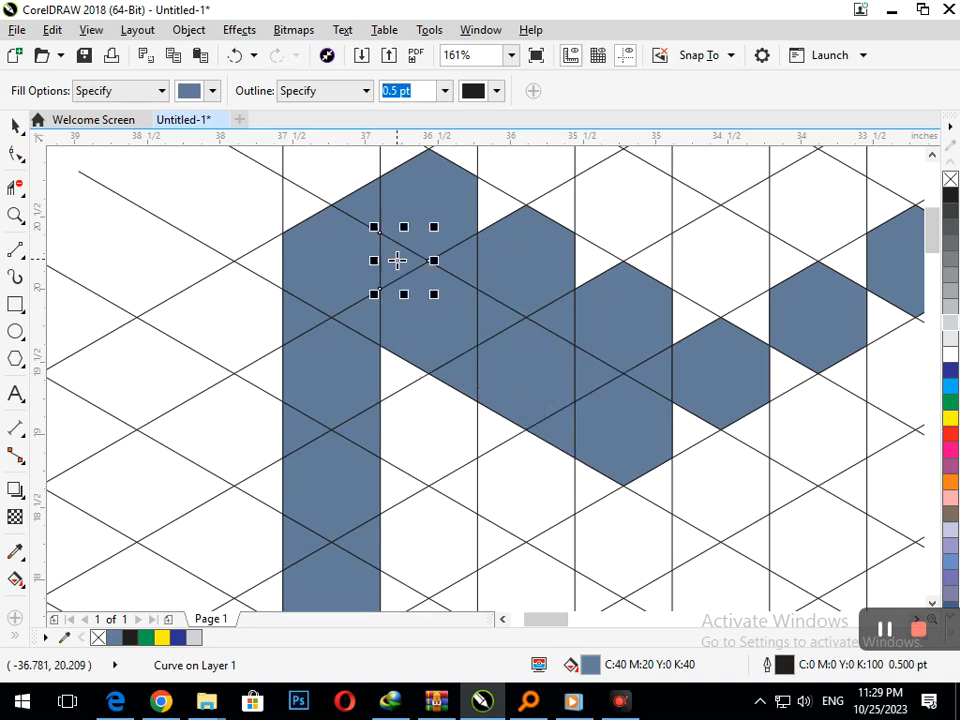
left_click(664, 454)
scroll(619, 495, "down", 4)
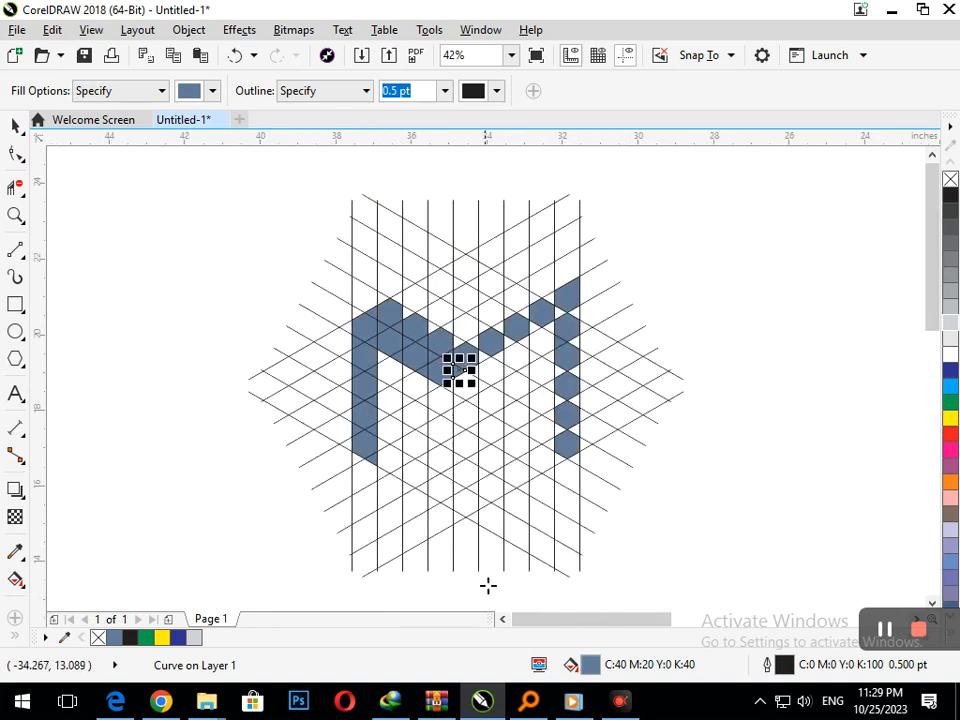
Step: Smart-fill the gaps along the left diagonal's upper edge, around the V's centre and on the first part of the right diagonal
scroll(442, 352, "up", 4)
left_click(491, 330)
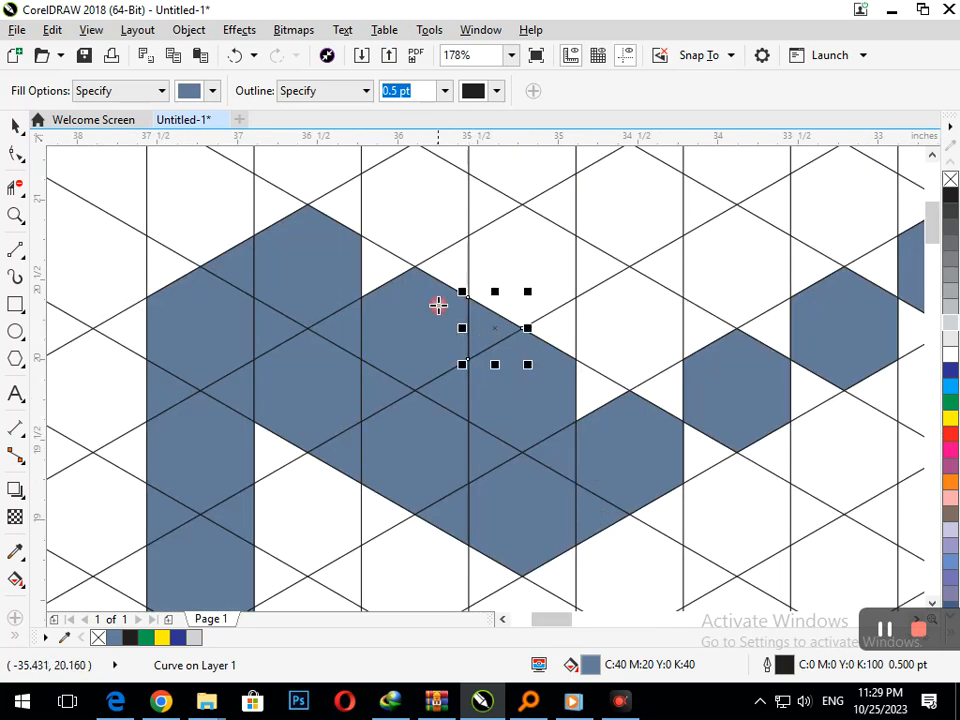
left_click(386, 272)
left_click(585, 380)
left_click(690, 440)
left_click(675, 405)
left_click(806, 388)
left_click(767, 328)
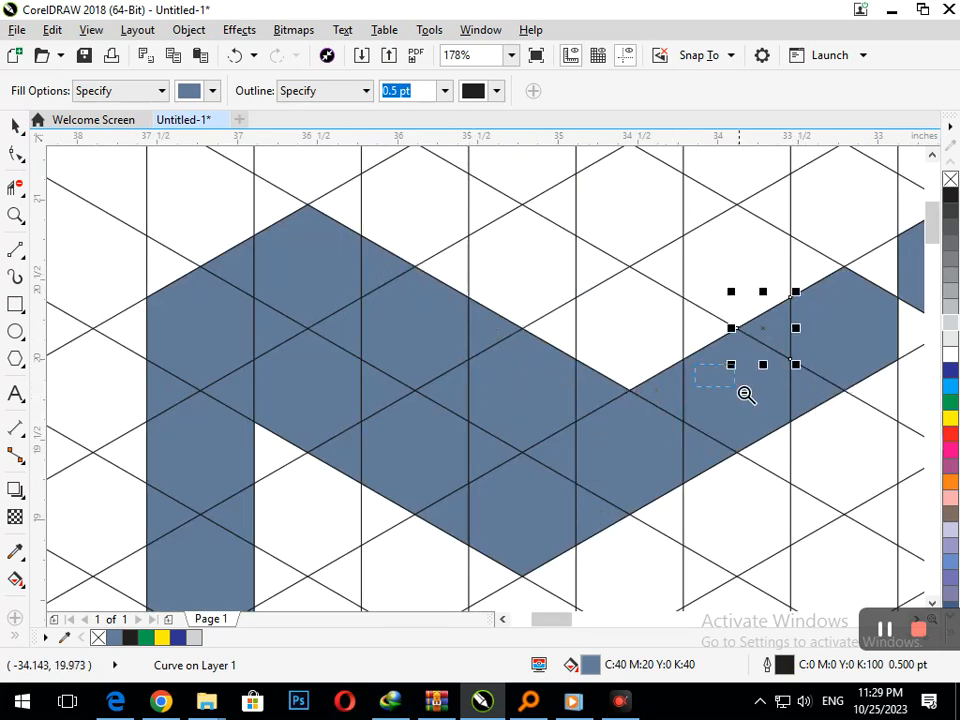
Step: Smart-fill the remaining triangular gaps on the right diagonal up to the rightmost column
scroll(709, 375, "down", 4)
scroll(510, 358, "up", 3)
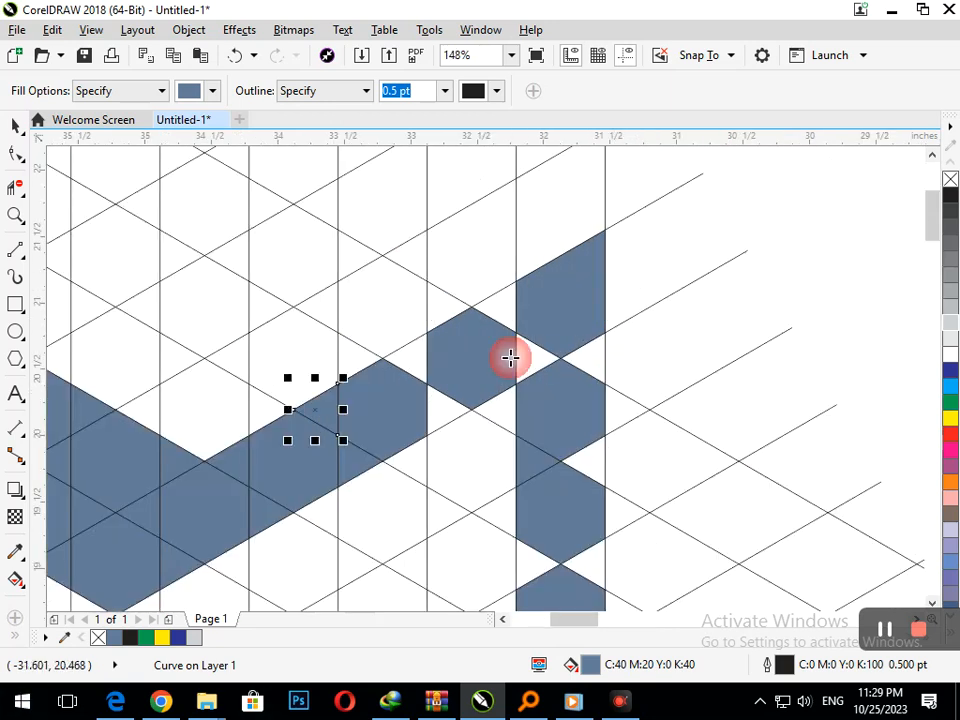
left_click(446, 401)
left_click(418, 349)
left_click(518, 350)
left_click(506, 302)
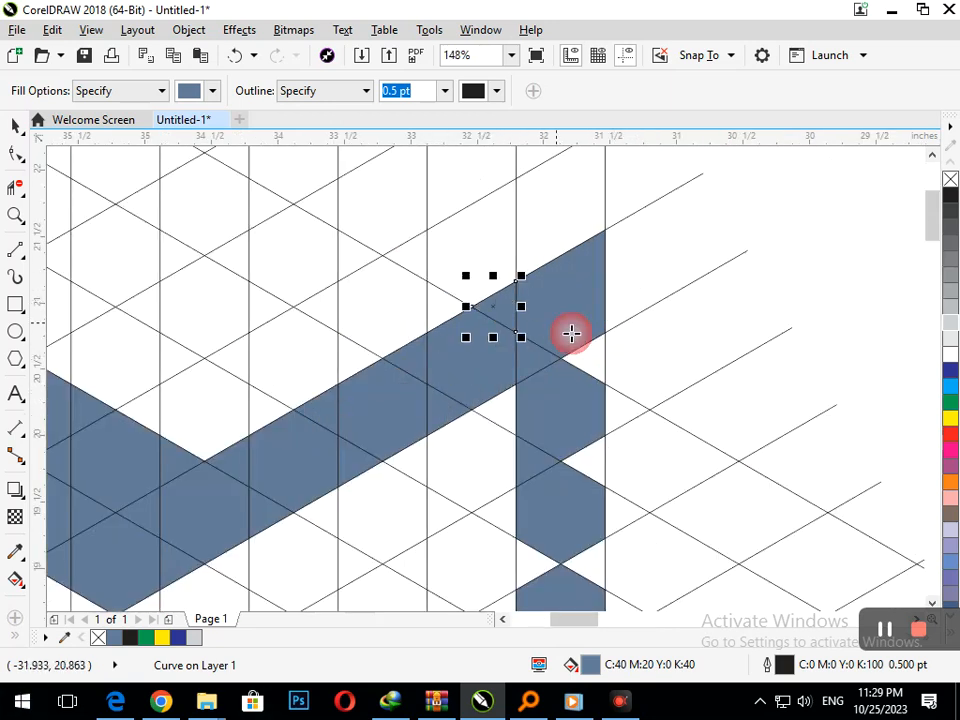
Step: Smart-fill all triangular gaps down the M's right leg, including the slanted piece at its foot
left_click(570, 332)
left_click(585, 464)
left_click(600, 564)
left_click(531, 566)
scroll(594, 435, "down", 4)
scroll(605, 460, "up", 3)
left_click(450, 348)
left_click(499, 348)
left_click(500, 443)
left_click(448, 445)
left_click(495, 546)
scroll(544, 553, "down", 4)
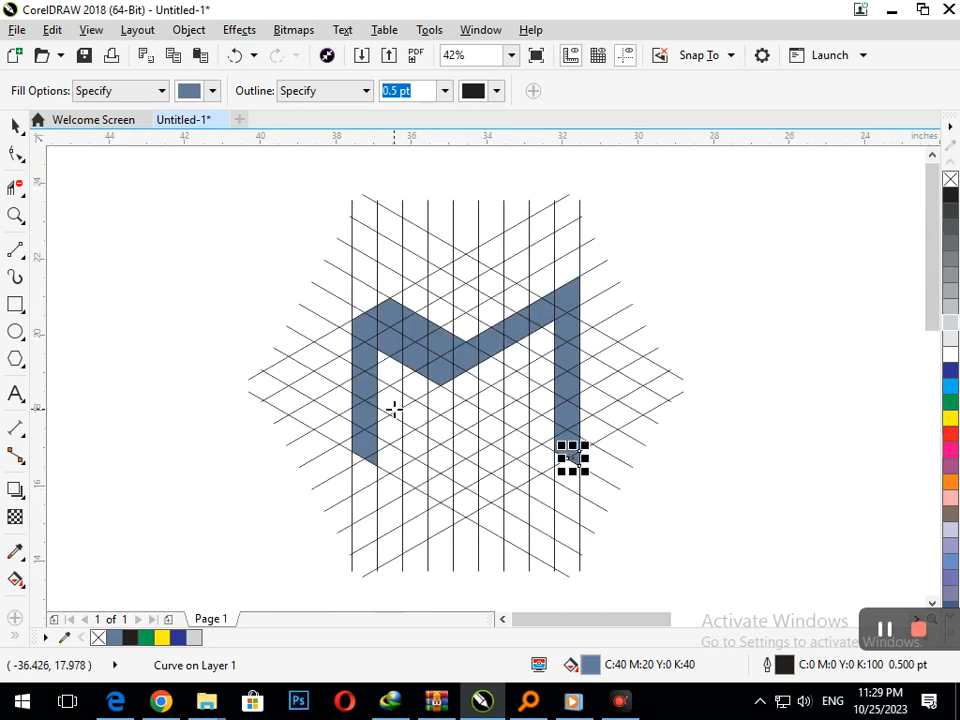
Step: Select seven cells along the lower half of the left diagonal and give them a green fill and green outline
left_click(15, 127)
left_click(354, 358)
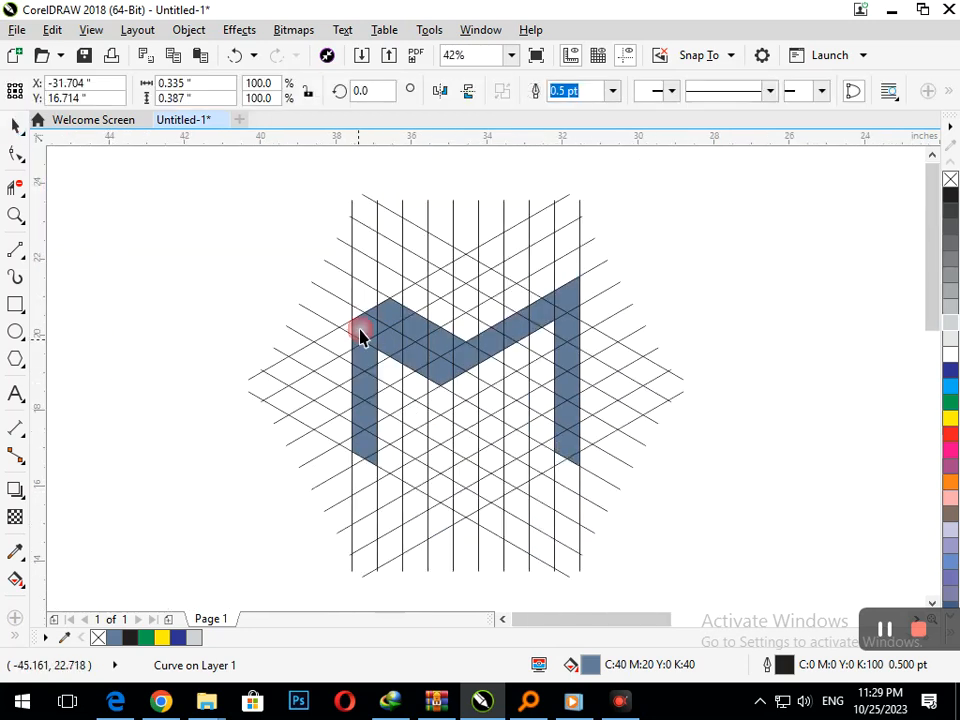
scroll(400, 360, "up", 2)
left_click(476, 423)
left_click(476, 393)
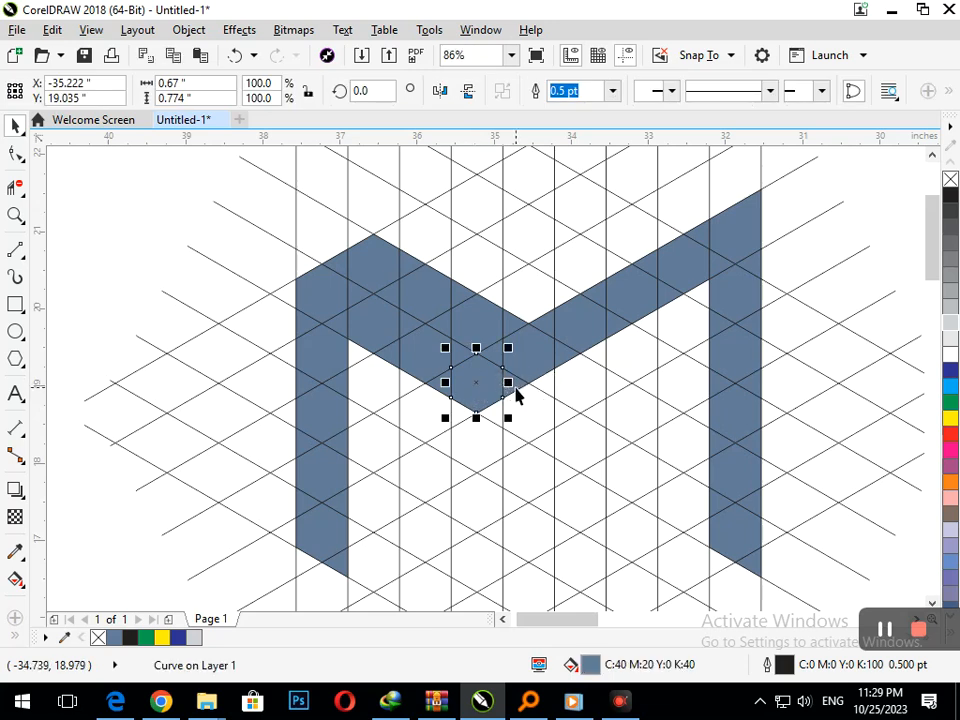
left_click(518, 391, "shift")
left_click(416, 369, "shift")
left_click(414, 360, "shift")
left_click(369, 322, "shift")
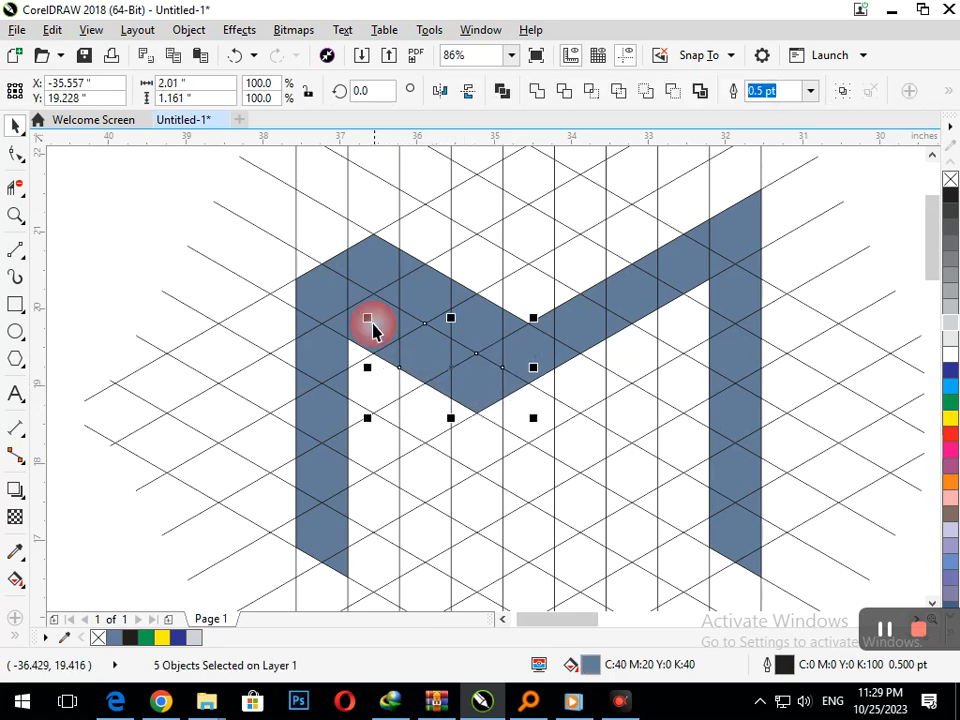
left_click(374, 321, "shift")
left_click(352, 291, "shift")
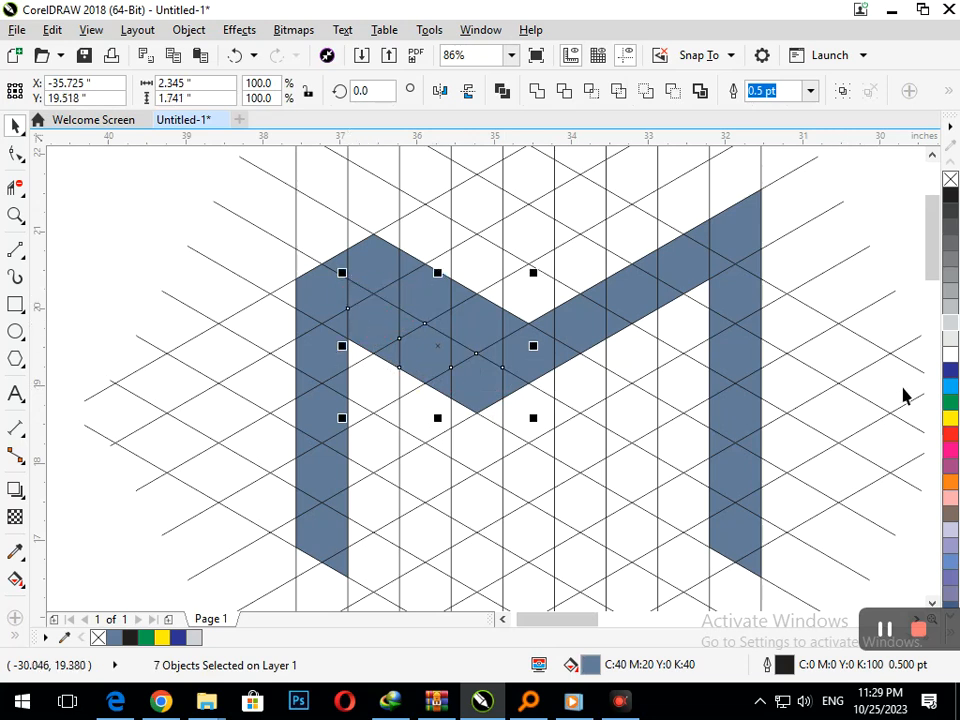
left_click(950, 402)
right_click(950, 402)
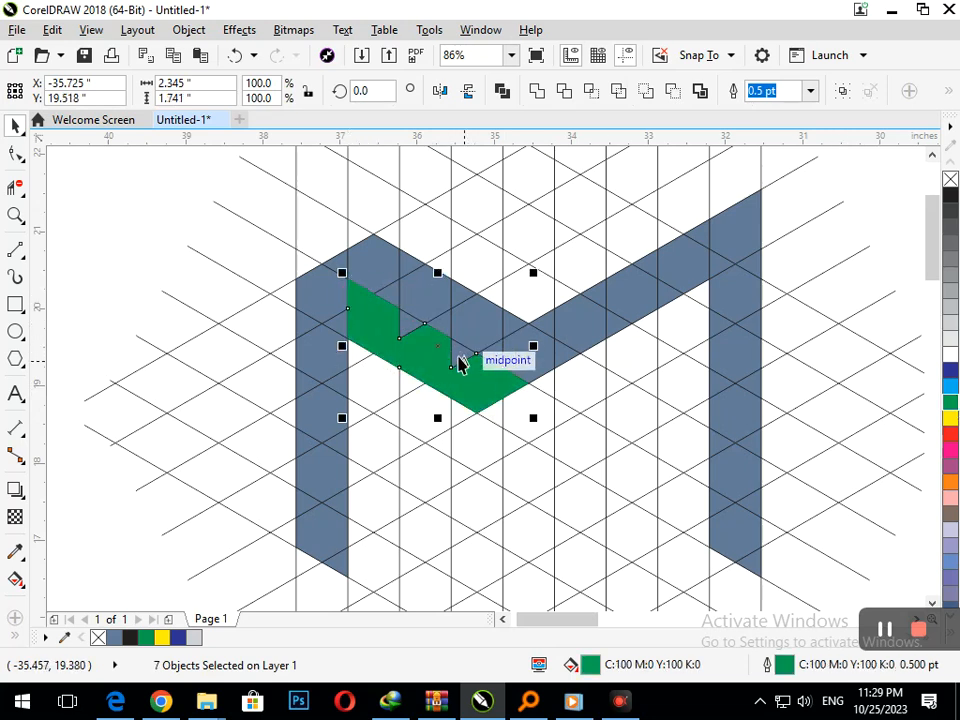
Step: Select four pieces around the notches in the green band and weld them into one green shape
left_click(467, 368)
left_click(489, 399)
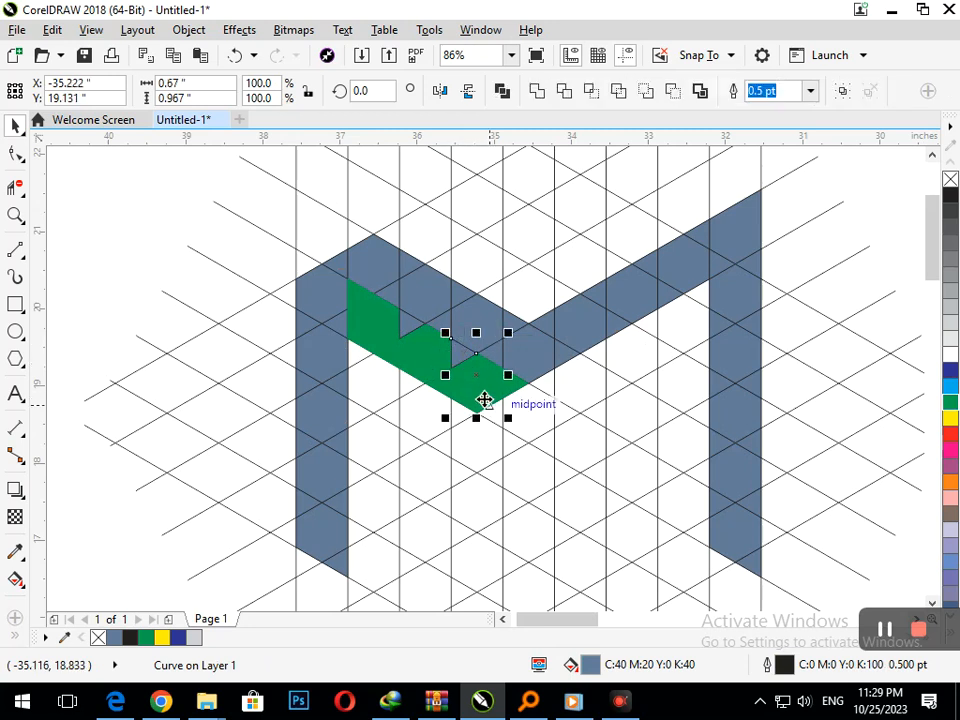
left_click(489, 399, "shift")
left_click(405, 328, "shift")
left_click(433, 270, "shift")
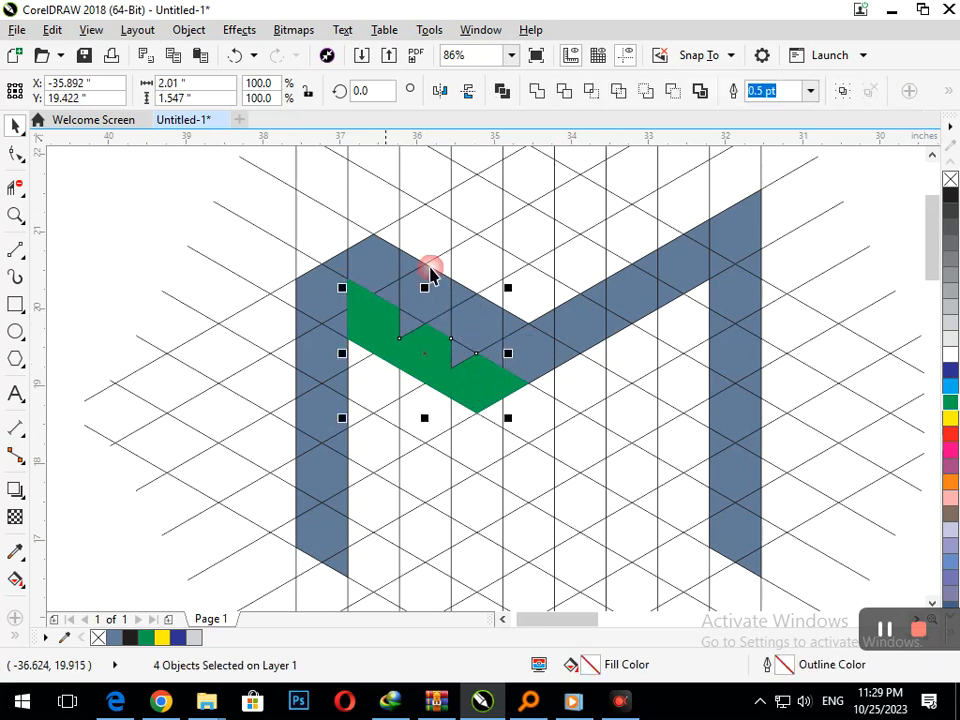
left_click(540, 91)
scroll(561, 422, "down", 3)
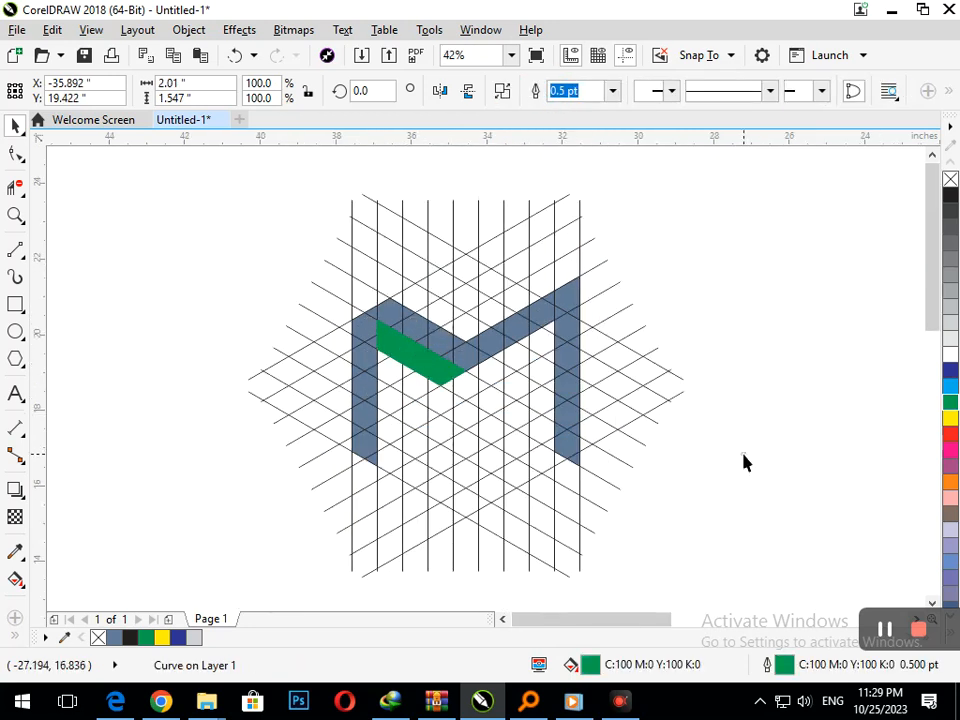
Step: Delete the welded green shape and an adjoining green cell from the lower half of the left diagonal
left_click(744, 461)
left_click_drag(434, 369, 409, 400)
key("Delete")
left_click(409, 372)
key("Delete")
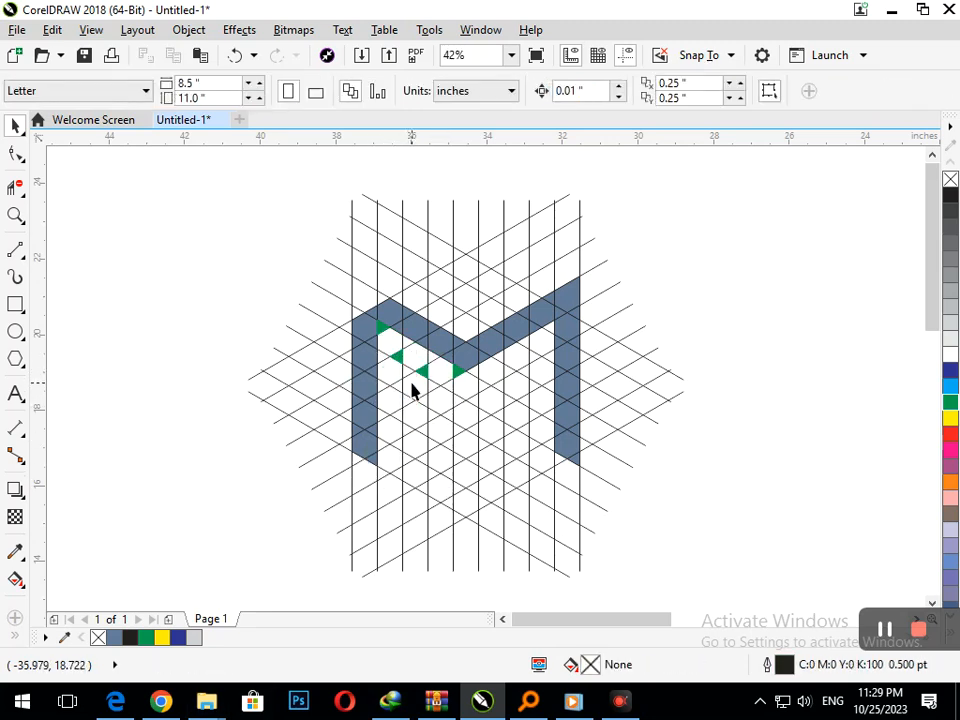
Step: Delete the four remaining green triangles beneath the M's left diagonal
left_click(452, 373)
key("Delete")
left_click(383, 393)
key("Delete")
left_click(396, 360)
key("Delete")
left_click(384, 330)
key("Delete")
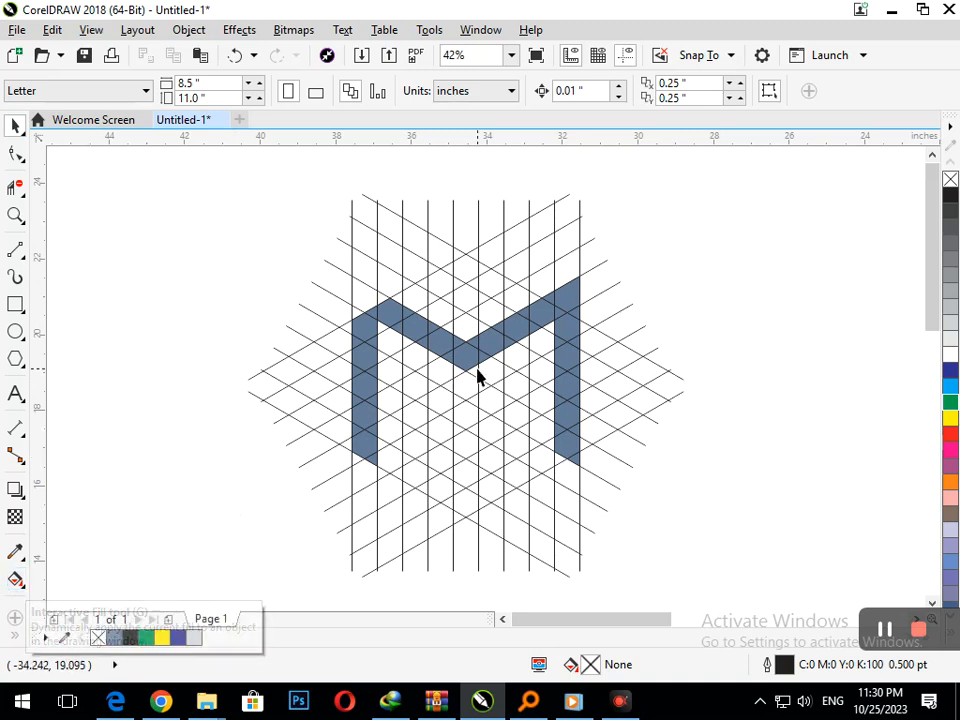
Step: Place a horizontal guideline at the M's right peak, about 21.55 in, and smart-fill the left leg's upper corner up to it
left_click_drag(535, 173, 638, 276)
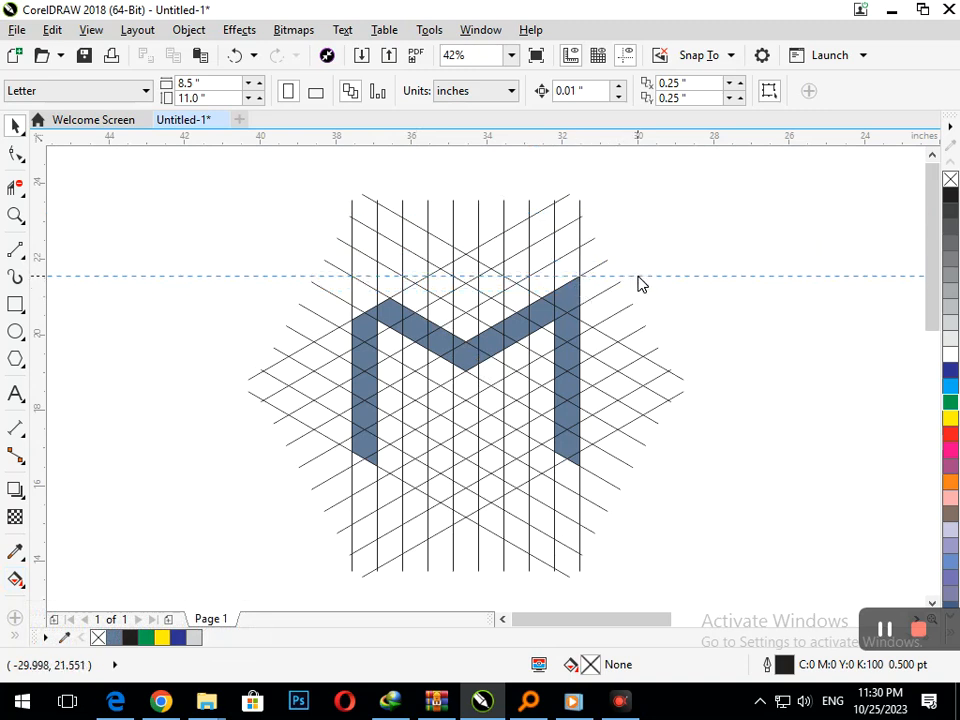
left_click_drag(641, 284, 636, 275)
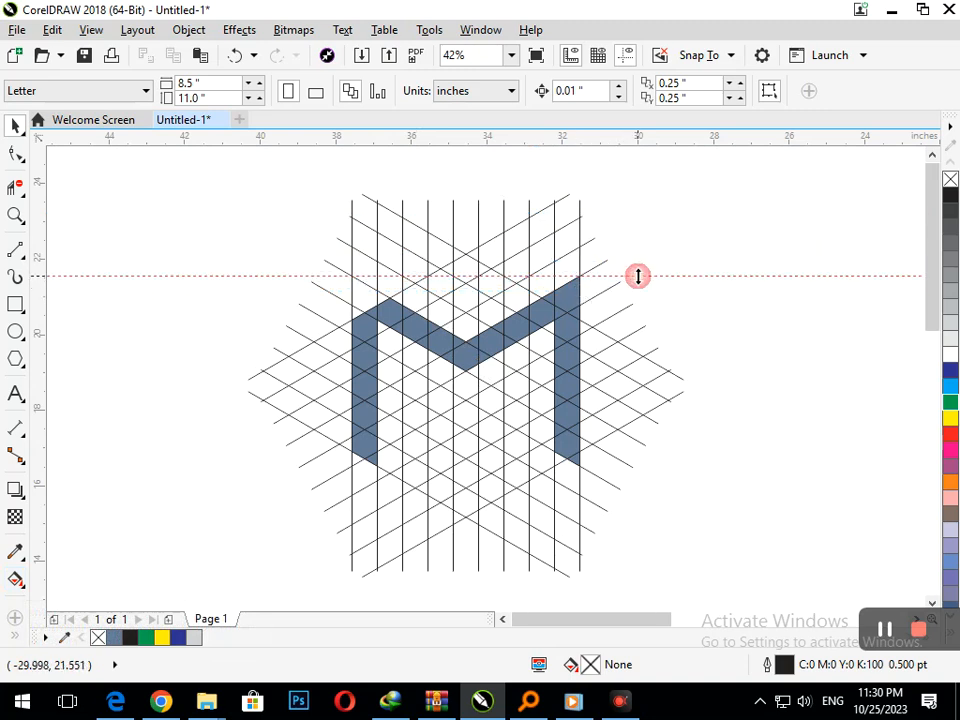
left_click(15, 638)
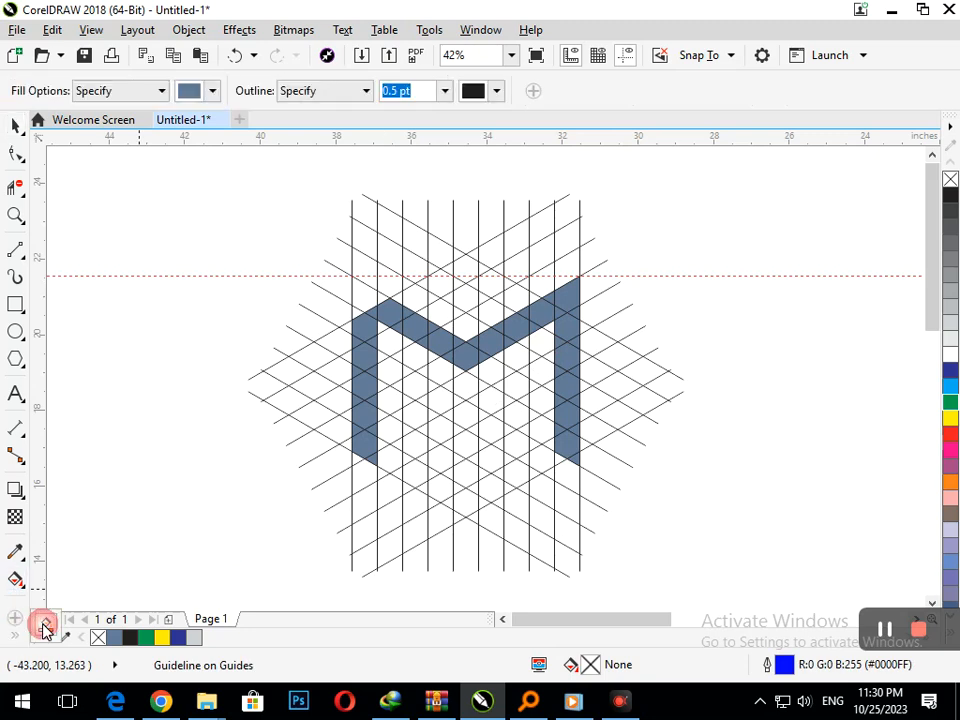
left_click(367, 296)
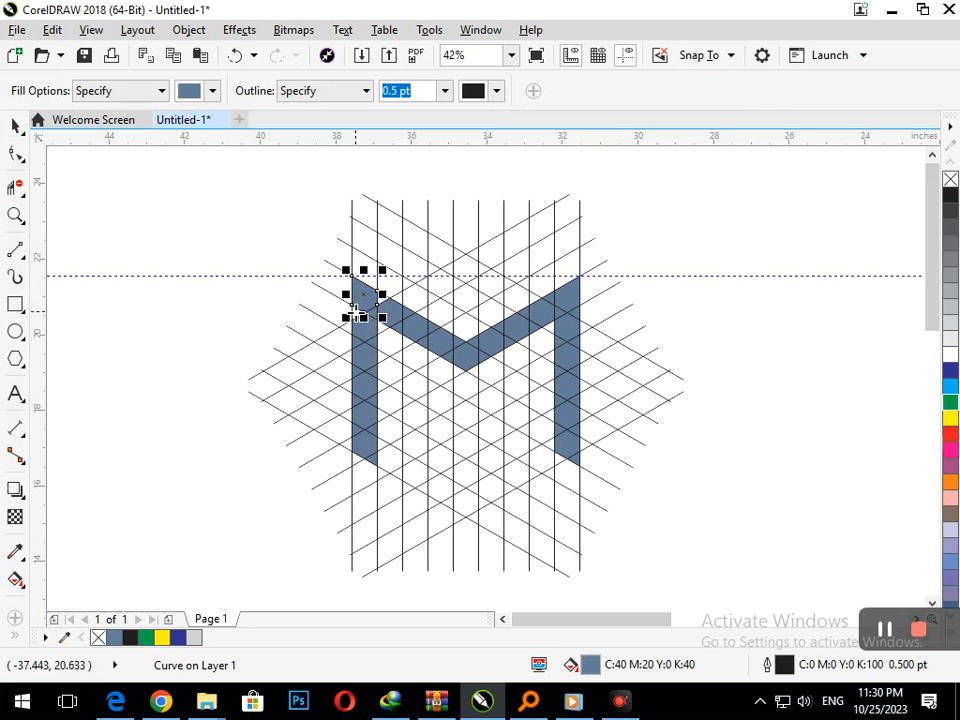
scroll(368, 274, "up", 5)
left_click(346, 335)
scroll(372, 450, "down", 5)
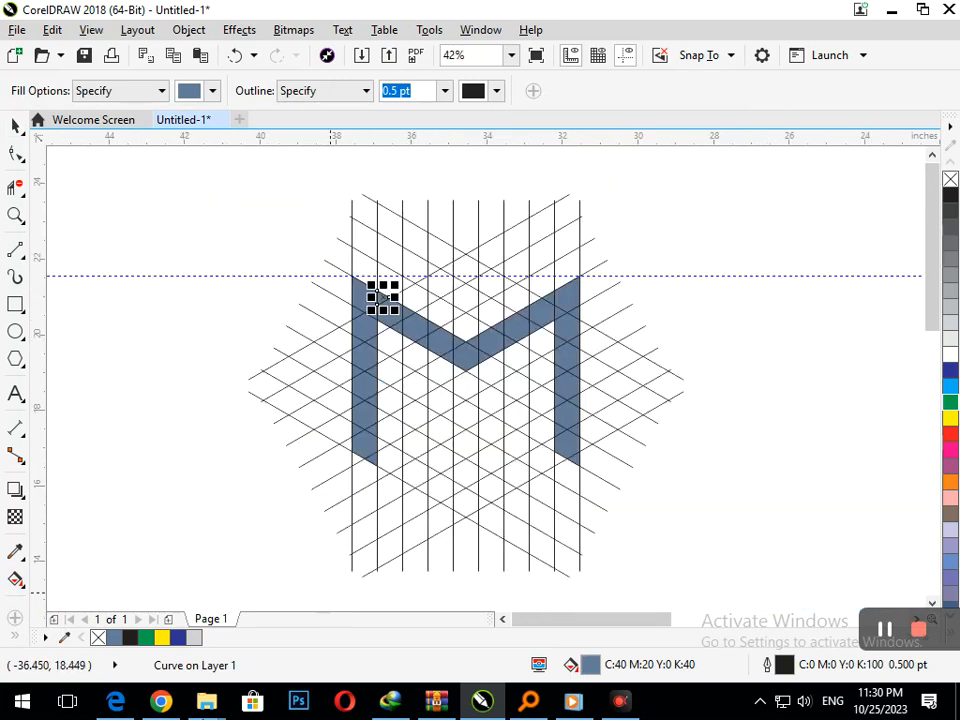
Step: Remove the guideline at the M's peaks and delete another one placed at the feet of the legs
left_click(13, 129)
left_click(123, 275)
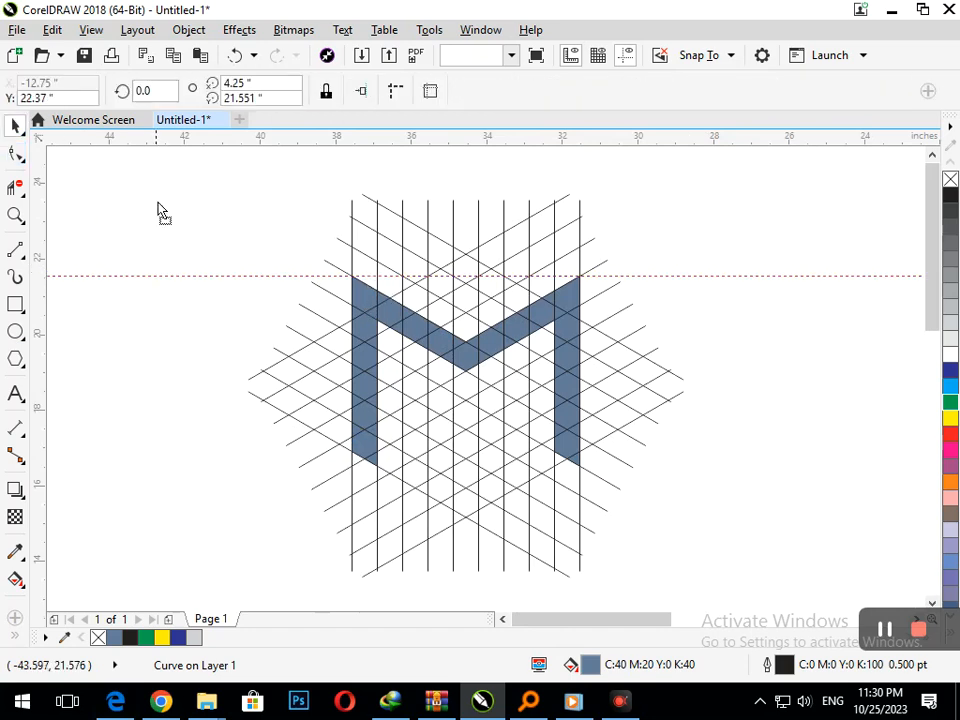
left_click_drag(153, 234, 145, 141)
left_click(156, 246)
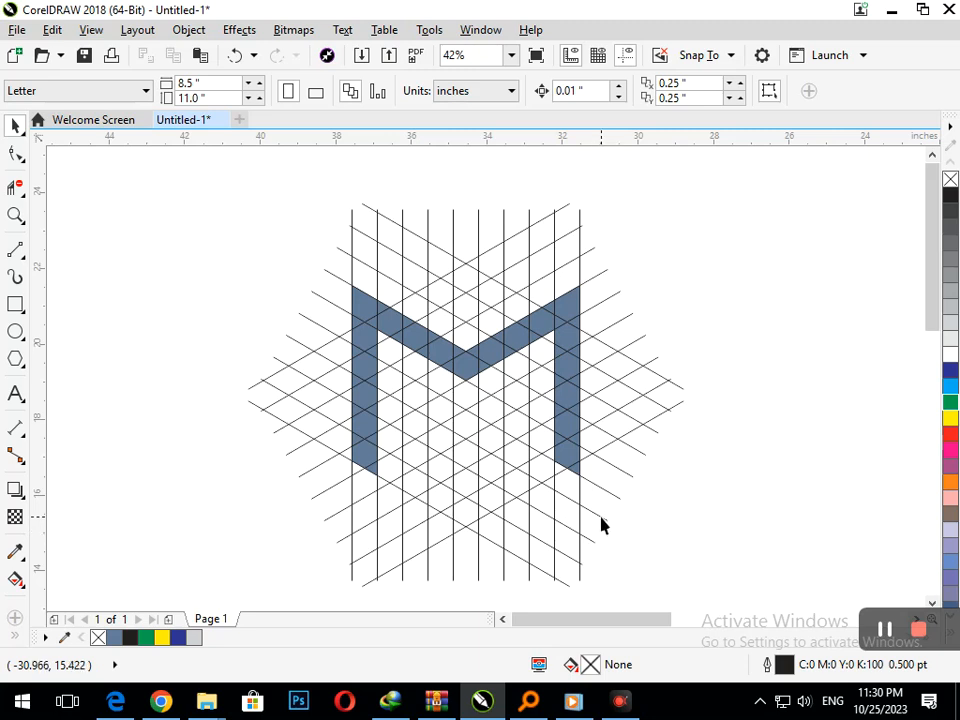
left_click_drag(641, 160, 681, 474)
key("Delete")
left_click(15, 635)
left_click(45, 622)
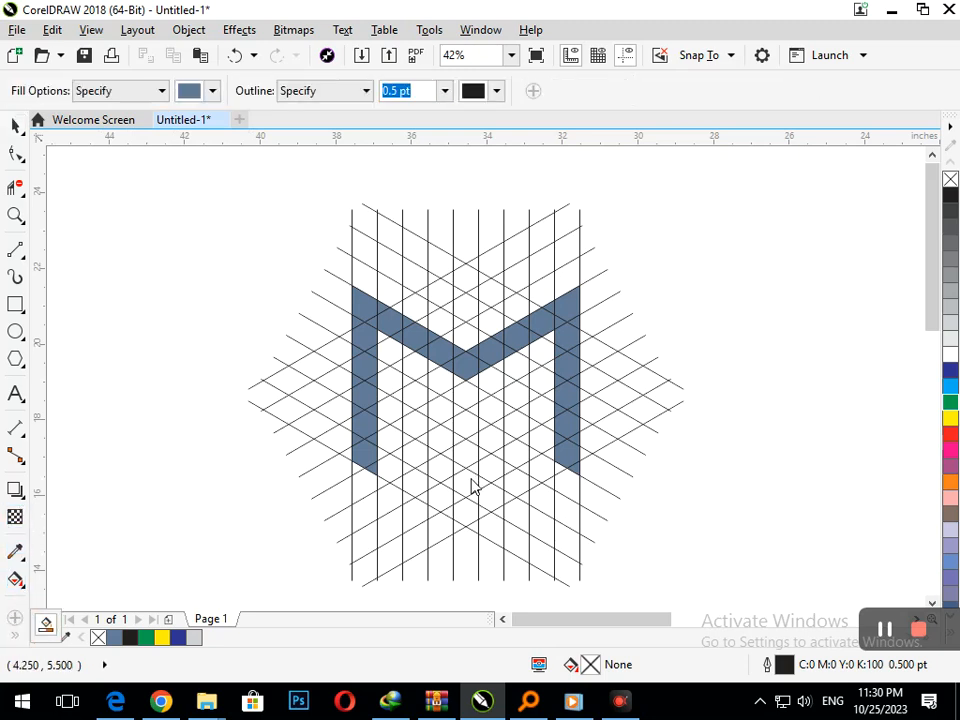
left_click(486, 511)
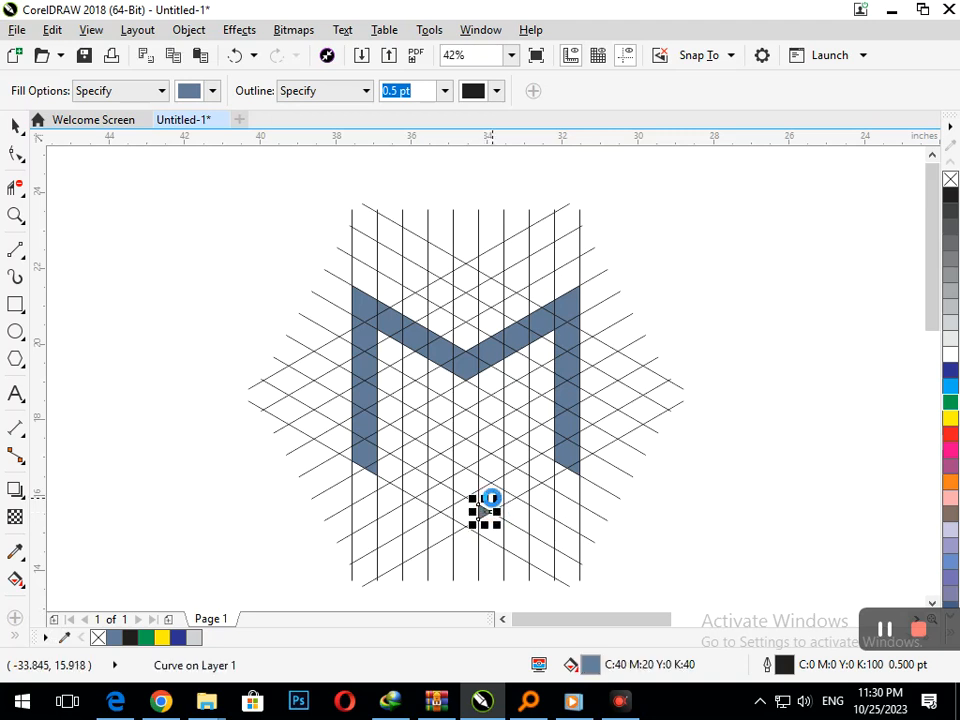
left_click(491, 475)
left_click(491, 453)
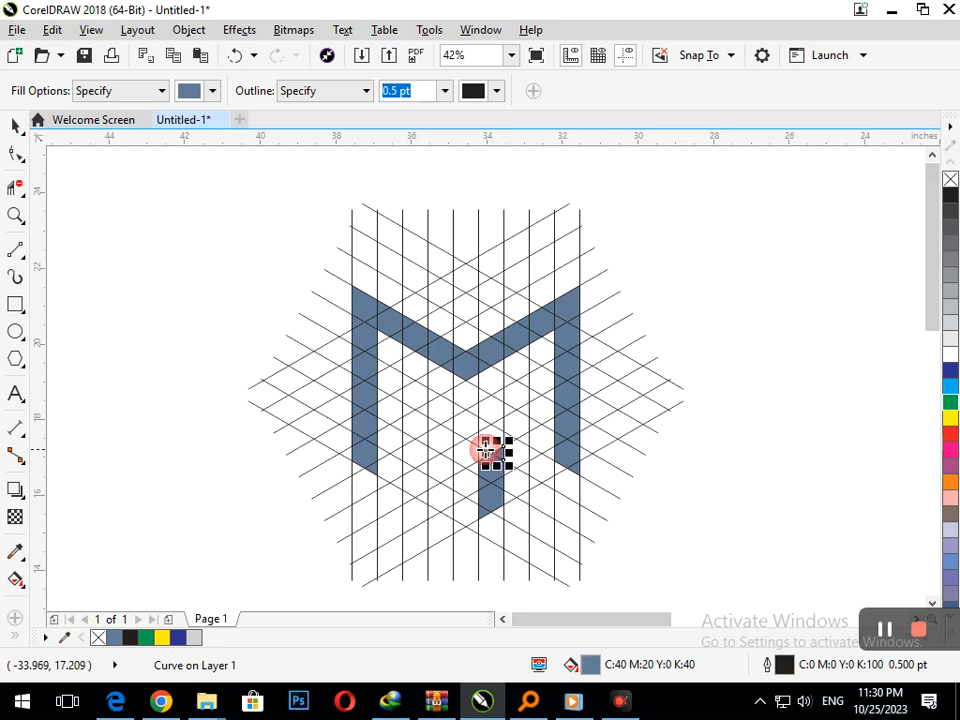
left_click(490, 437)
left_click(490, 408)
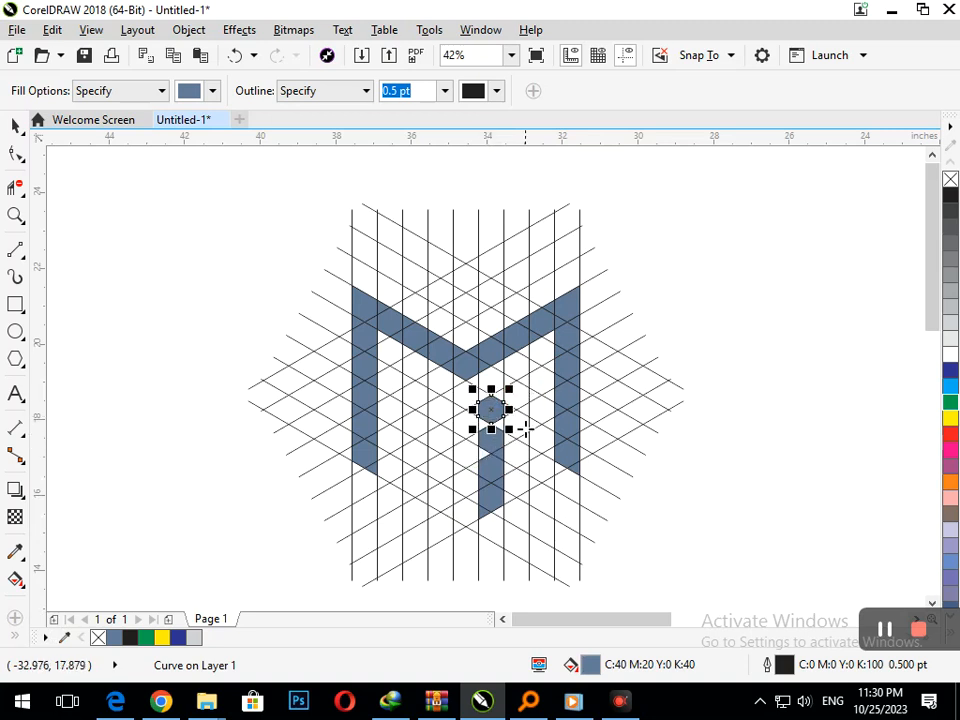
key("ctrl+z")
key("ctrl+z")
key("ctrl+z")
key("ctrl+z")
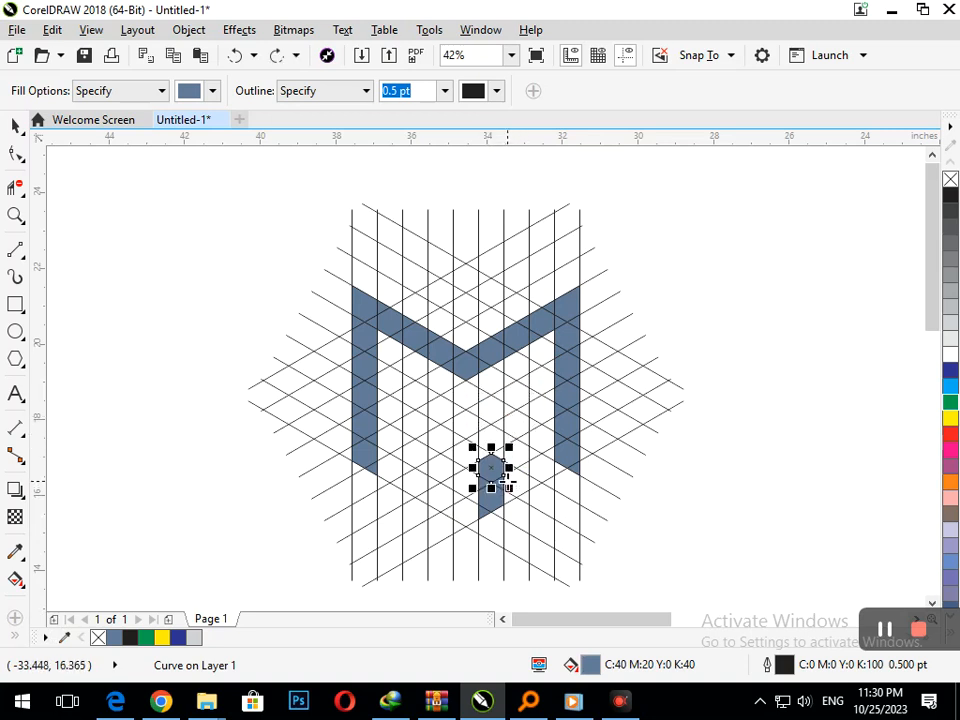
key("ctrl+z")
key("ctrl+z")
Step: Smart-fill nine hexagonal cells below the M's centre: four as a left stem, one as a bridge, and four as a right stem
left_click(464, 514)
left_click(462, 482)
left_click(465, 452)
left_click(465, 422)
left_click(491, 407)
left_click(518, 398)
left_click(516, 424)
left_click(516, 453)
left_click(516, 482)
Step: Smart-fill the six triangular gaps between the four hexagons of the inner letter's left stem
left_click_drag(547, 596, 542, 587)
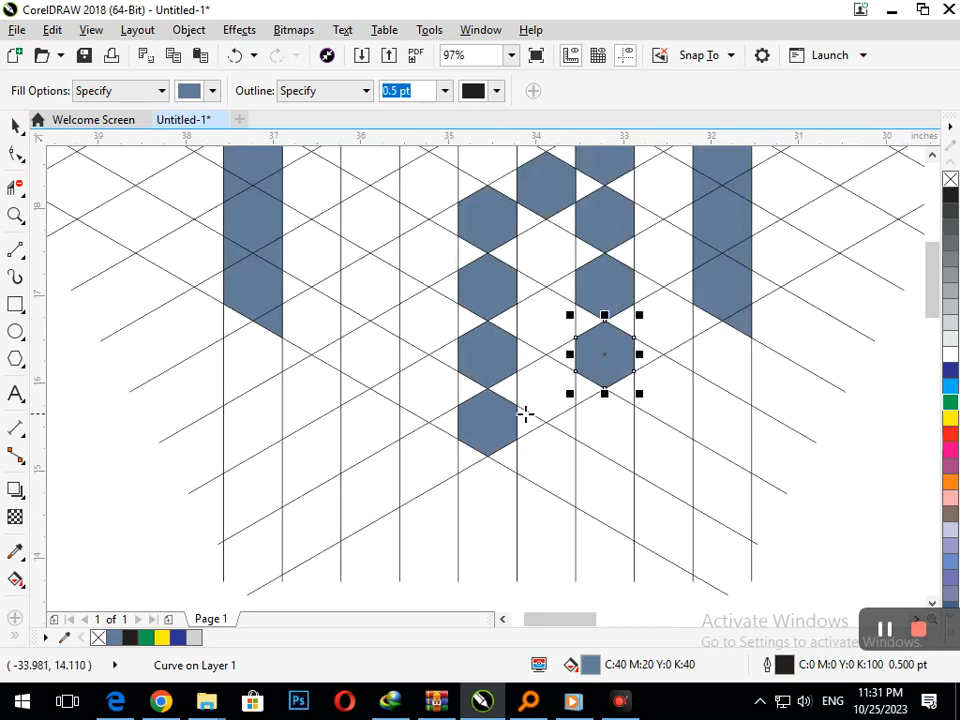
left_click(503, 389)
left_click(474, 389)
left_click(505, 322)
left_click(478, 312)
left_click(506, 253)
left_click(467, 250)
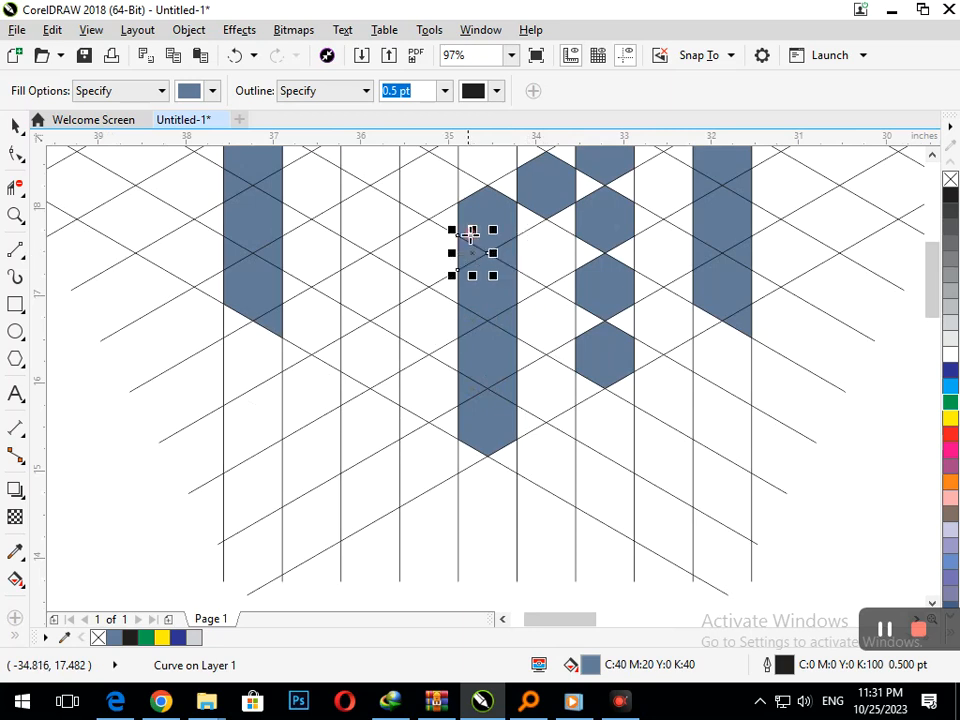
Step: Smart-fill the triangles joining the left stem to the bridging hexagon, undoing the extra fill on the stem's outer upper corner
left_click(503, 186)
left_click(457, 180)
left_click(476, 194)
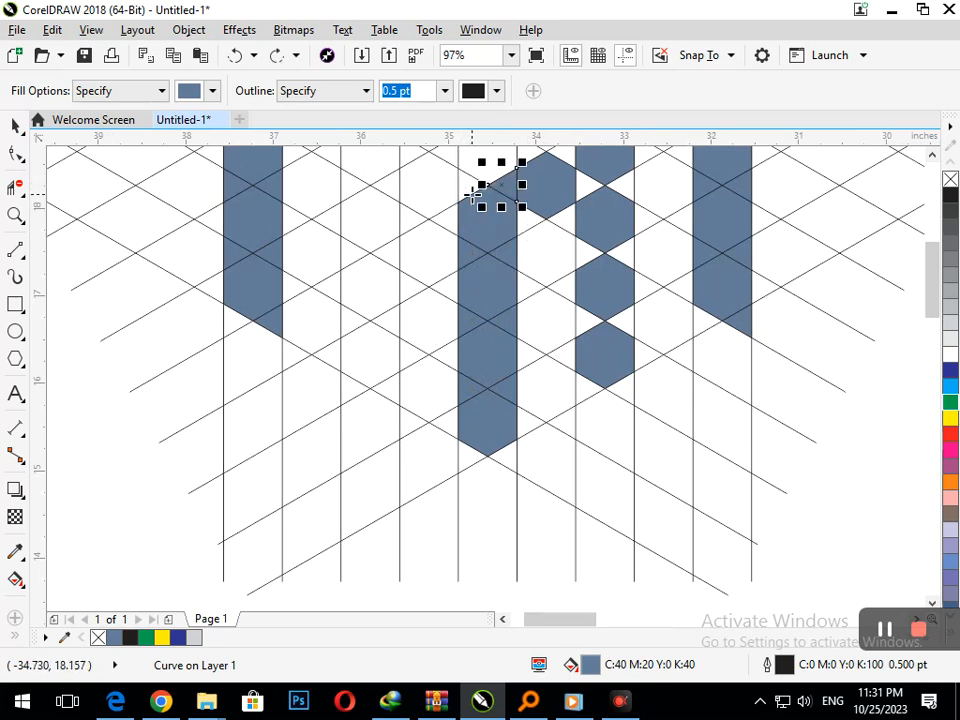
scroll(491, 268, "down", 3)
scroll(507, 439, "up", 5)
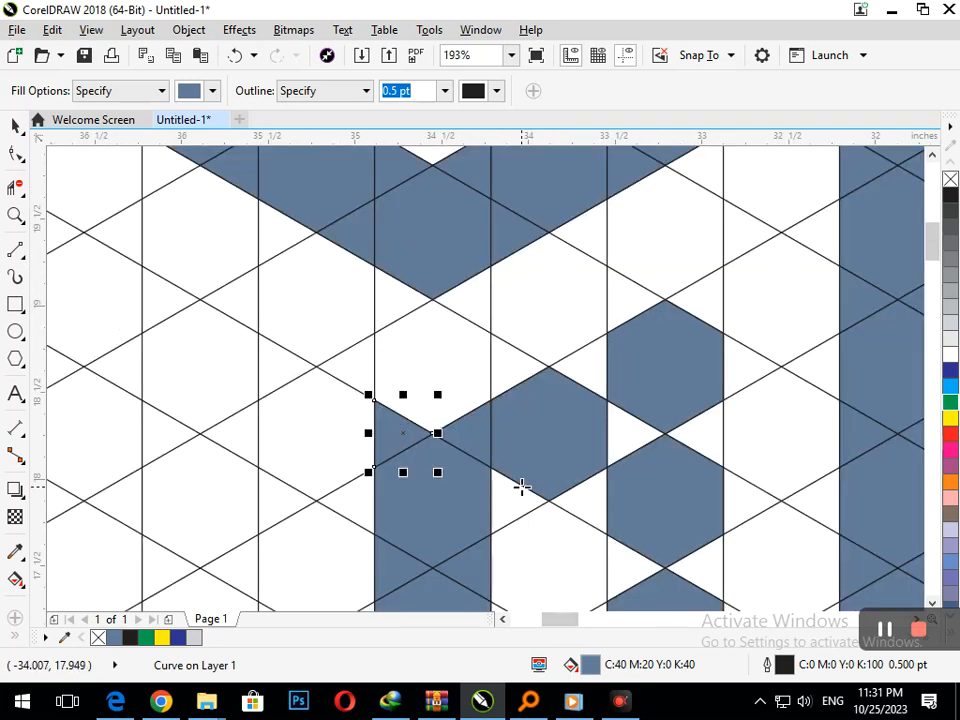
key("ctrl+z")
left_click(511, 495)
key("F2")
right_click(502, 467)
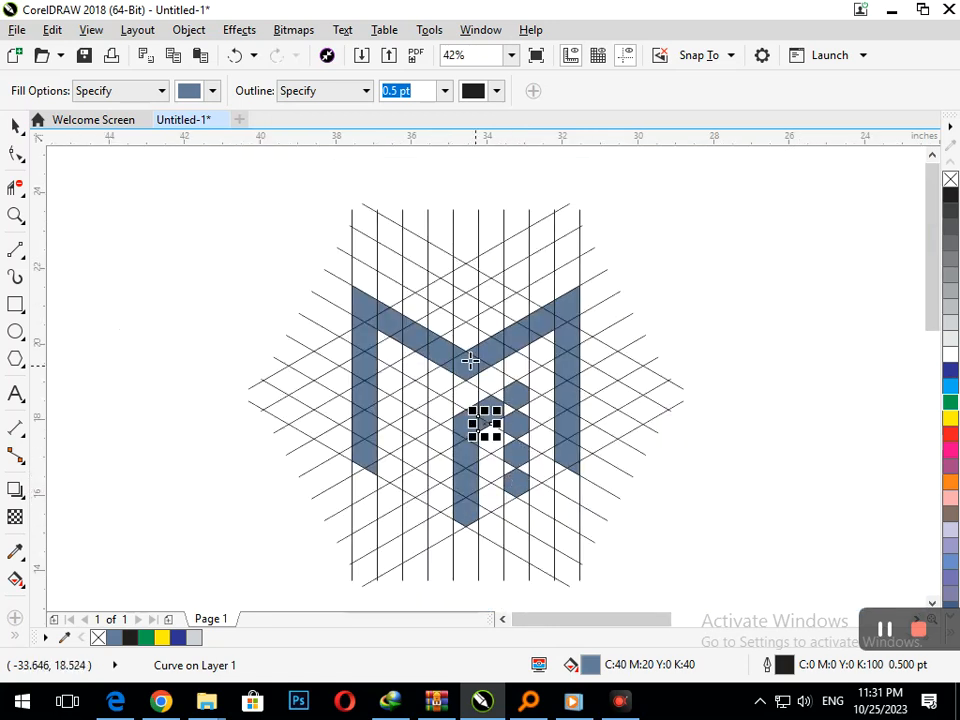
Step: Smart-fill the gaps between the bridge and the right stem, its slanted peak, and the gaps between its upper hexagons
scroll(541, 425, "up", 5)
left_click(404, 376)
left_click(360, 315)
left_click(468, 363)
left_click(472, 250)
left_click(465, 517)
left_click(403, 522)
key("F2")
right_click(452, 559)
Step: Smart-fill the lowest pair of gaps in the inner letter's right stem and the triangle forming its slanted foot
scroll(544, 450, "up", 5)
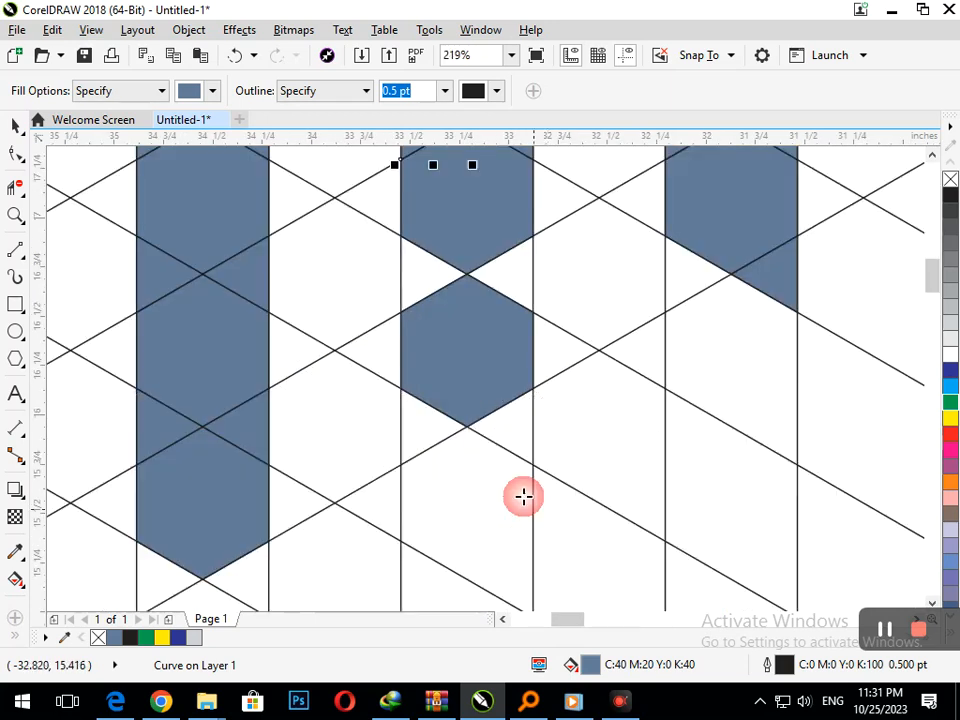
left_click(419, 287)
left_click(506, 268)
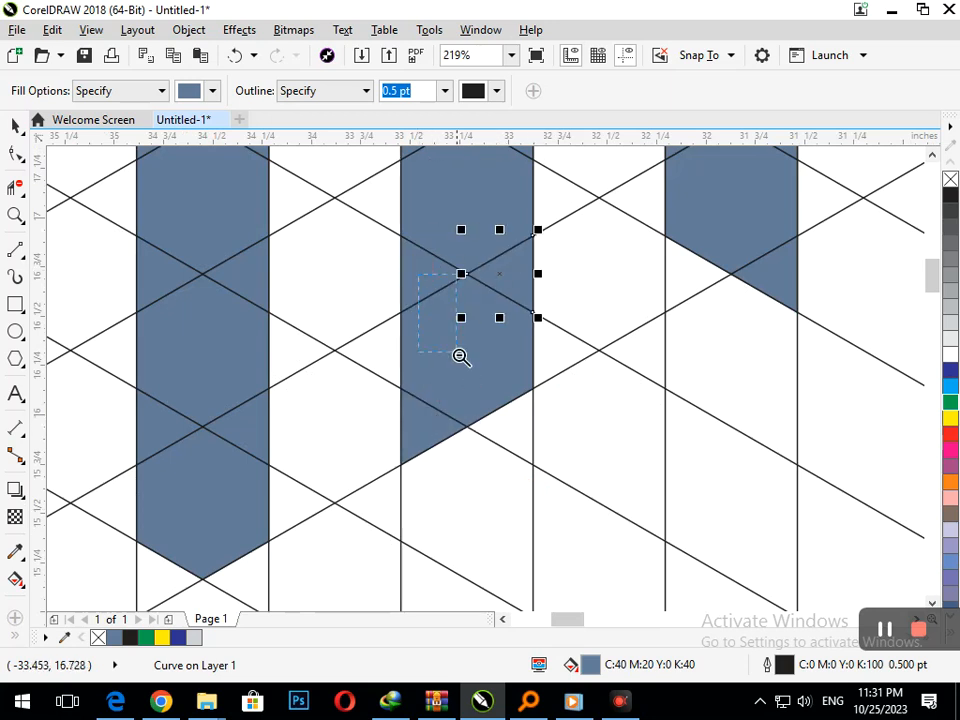
scroll(525, 513, "down", 5)
Step: Smart-fill the hexagon between the two inner stems and the triangles beside it to form a slanted crossbar
left_click(493, 477)
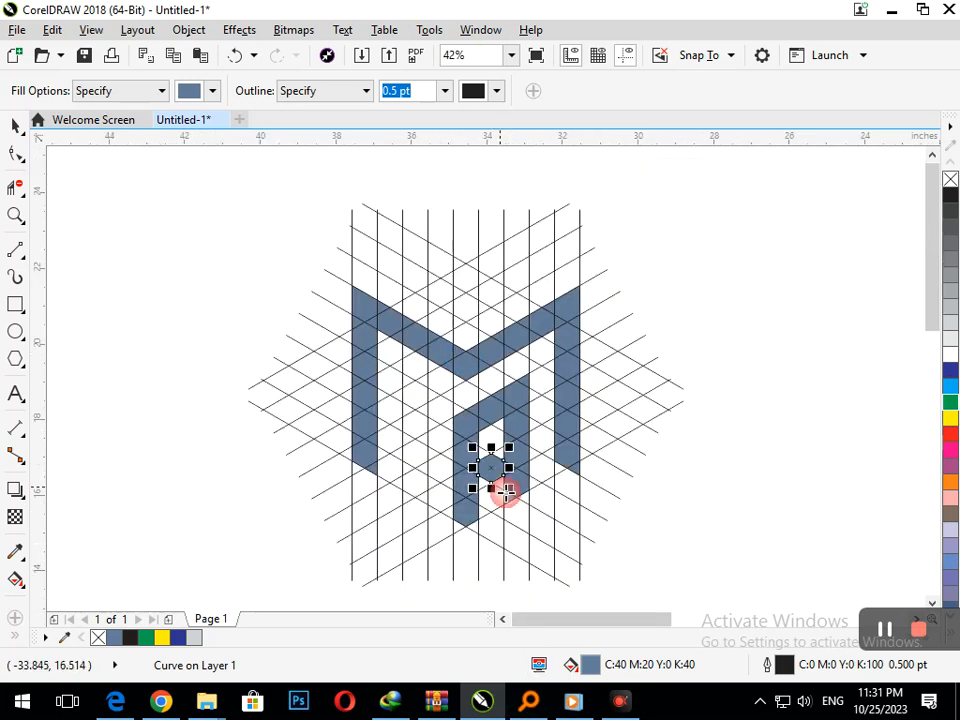
left_click(16, 127)
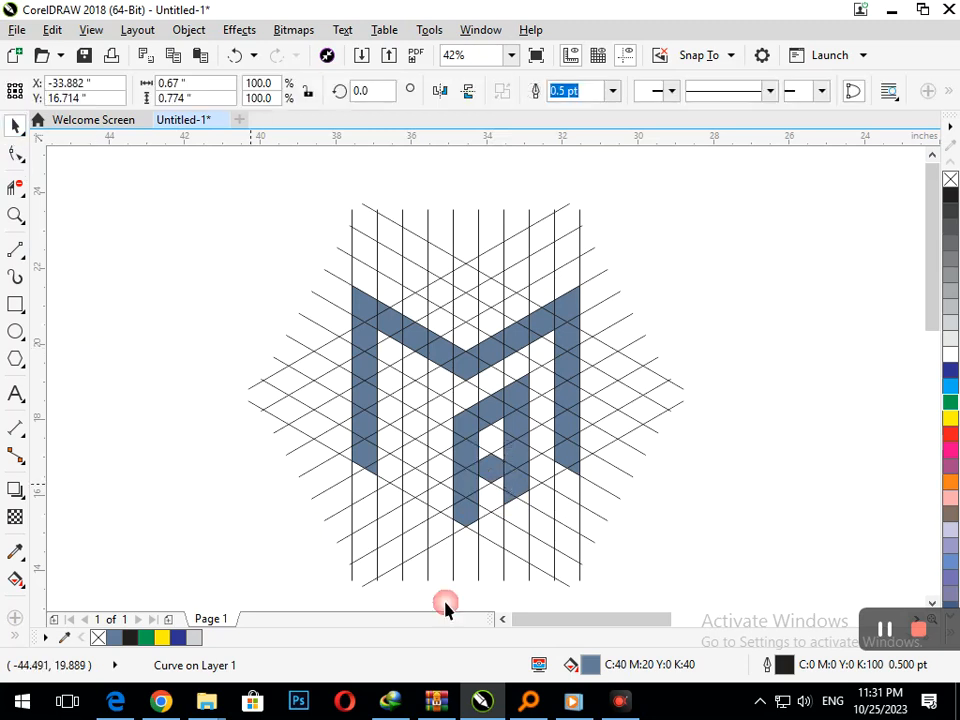
left_click(741, 497)
key("F2")
left_click_drag(439, 414, 603, 511)
left_click(16, 636)
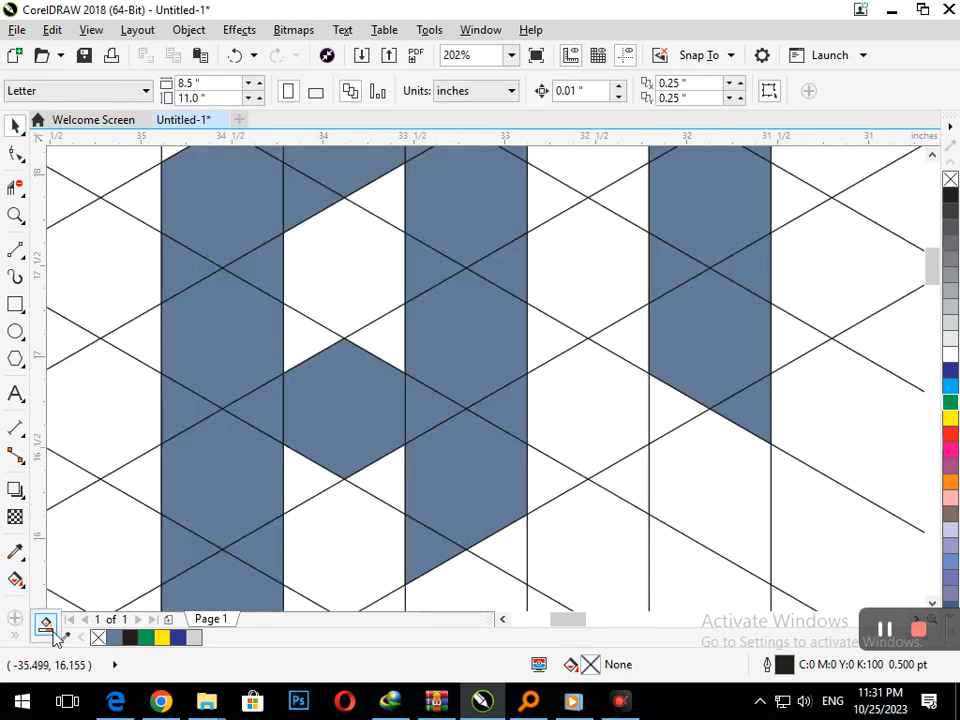
left_click(49, 627)
left_click(296, 484)
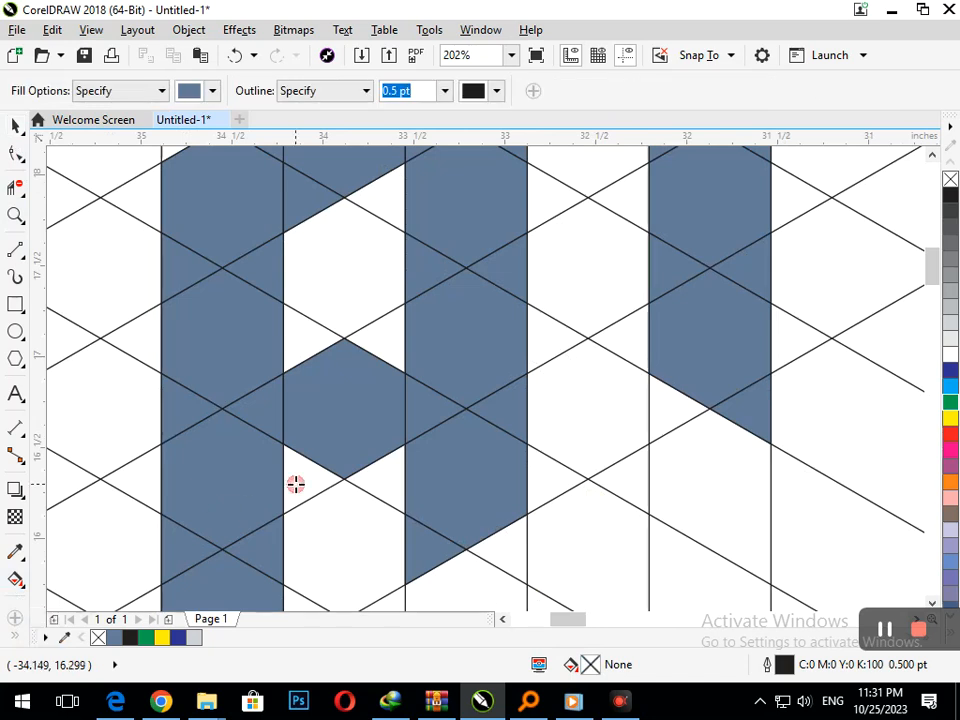
left_click(383, 348)
key("F3")
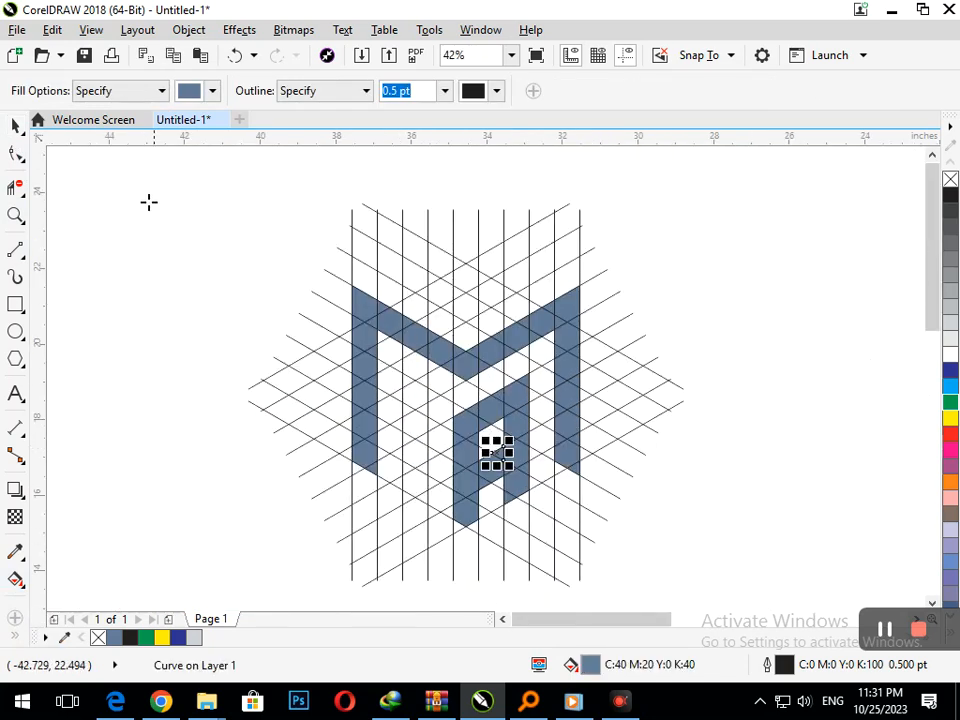
left_click(15, 150)
left_click(106, 287)
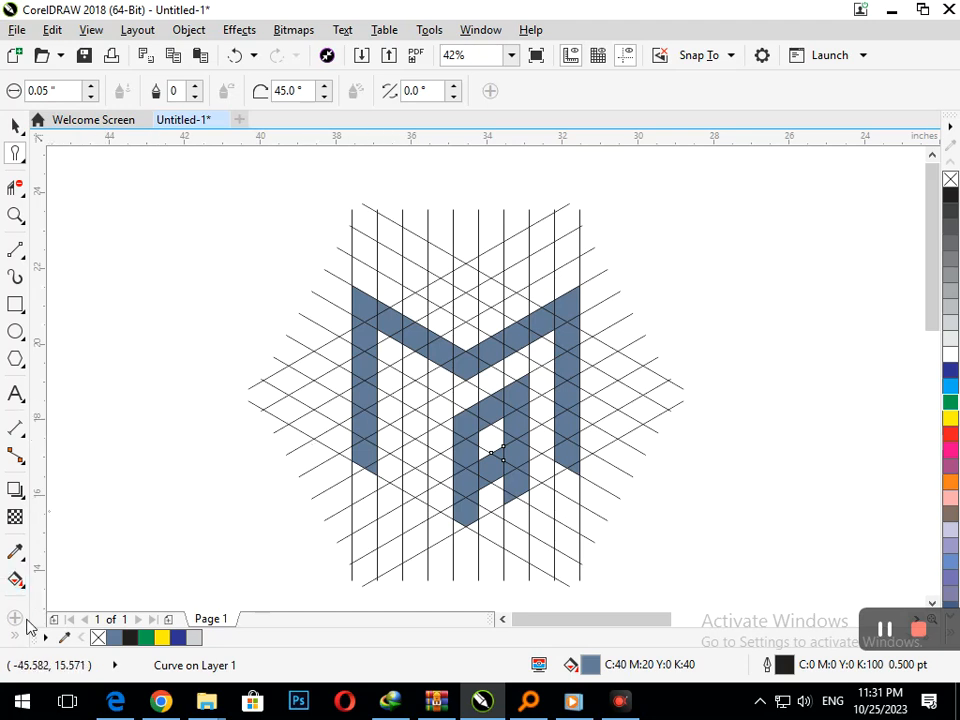
Step: Smart-fill four hexagons along the inner side of the M's left leg, then a hexagon and triangle extending diagonally from its foot
left_click(10, 645)
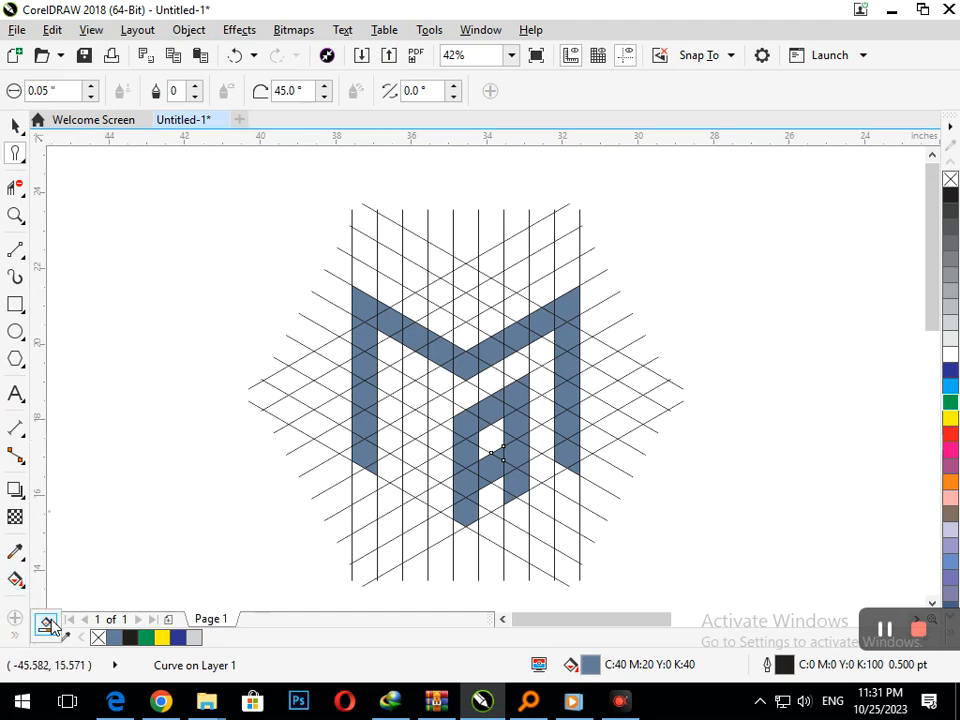
left_click(389, 381)
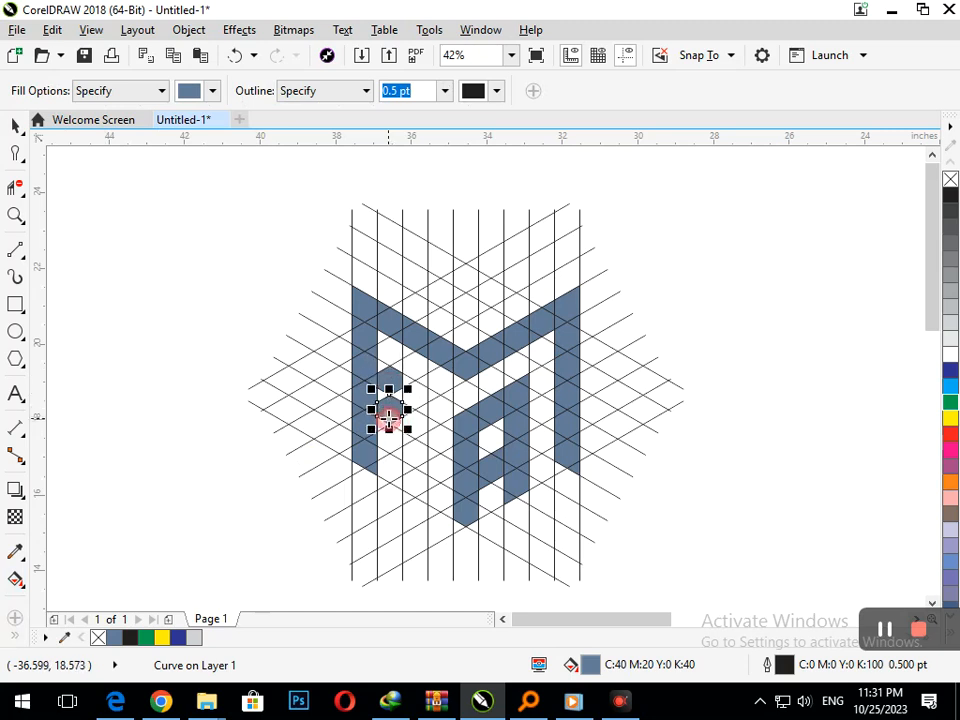
left_click(389, 440)
left_click(390, 461)
left_click(414, 483)
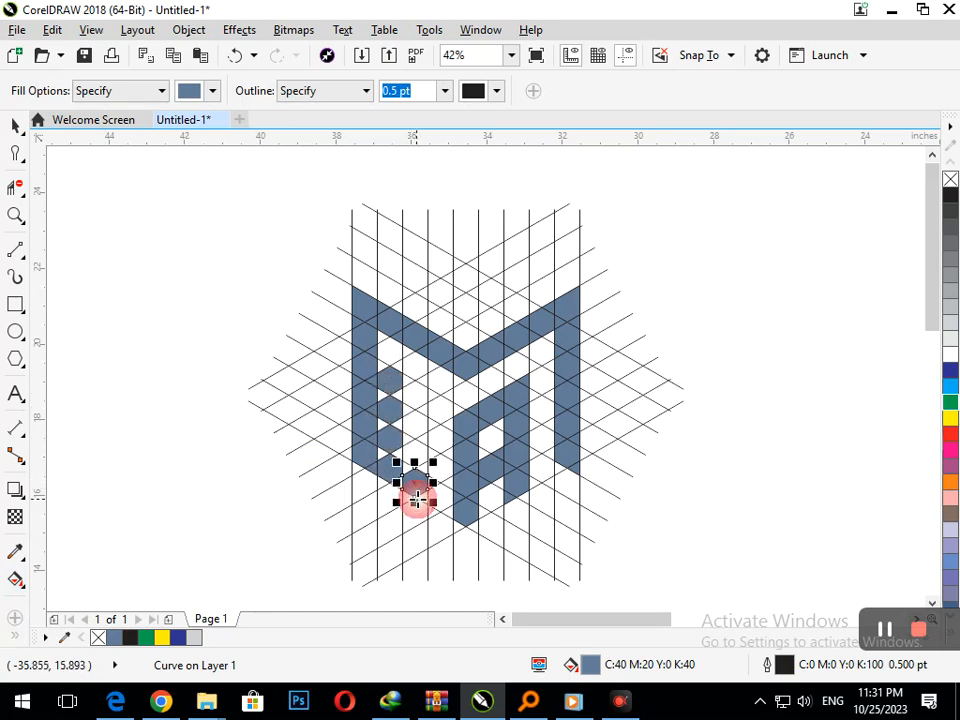
left_click(422, 497)
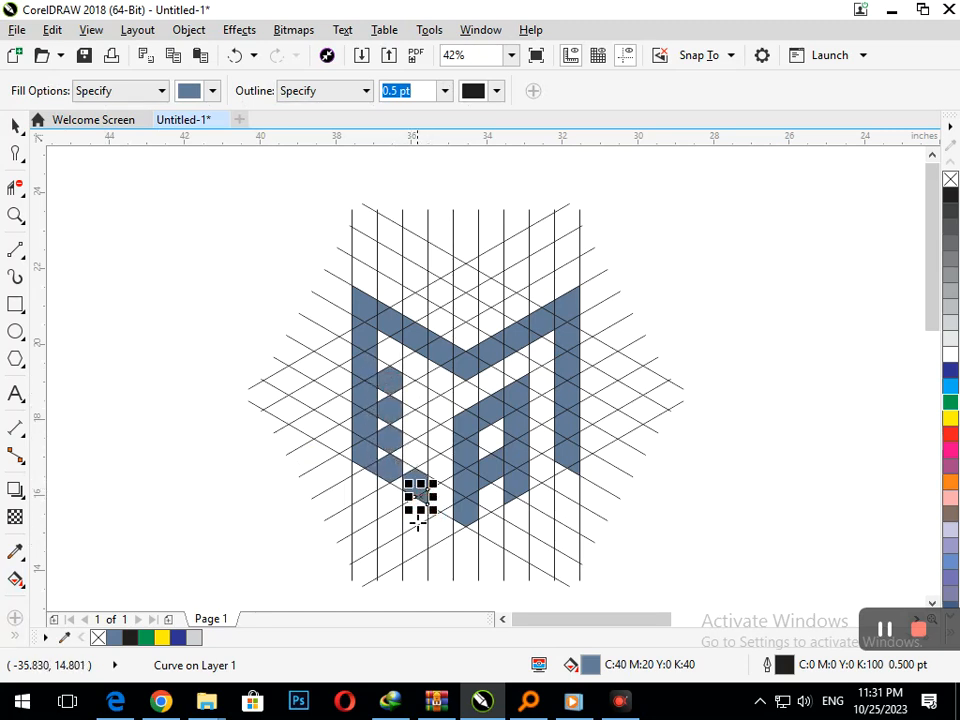
Step: Smart-fill the triangular gaps around the diagonal extension at the left leg's foot
left_click_drag(363, 433, 429, 525)
left_click(501, 401)
left_click(557, 331)
left_click(434, 260)
key("F2")
right_click(495, 361)
Step: Smart-fill the triangular gaps down the new column beside the M's left leg, including the triangle at its slanted top
key("F2")
left_click_drag(347, 367, 446, 480)
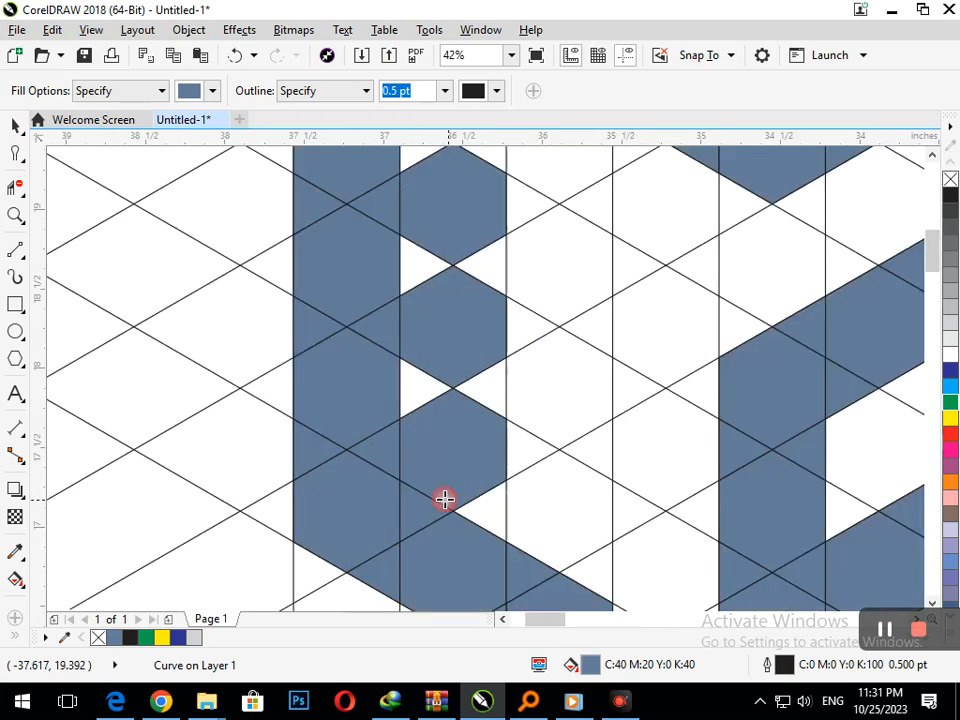
left_click(480, 523)
left_click(497, 403)
left_click(429, 384)
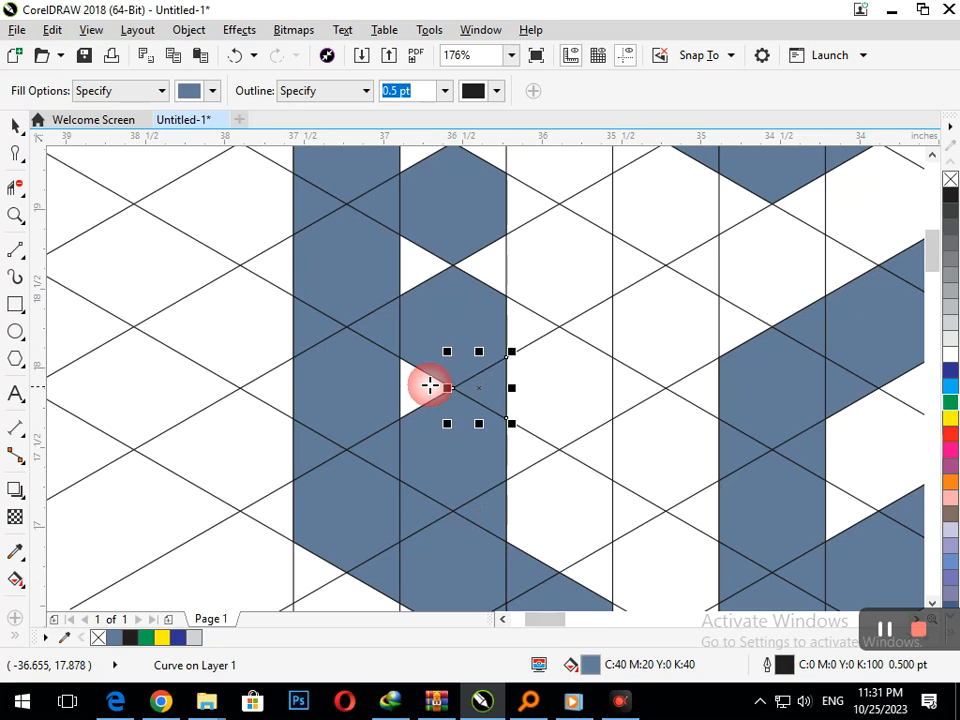
left_click(463, 253)
left_click(432, 261)
key("F3")
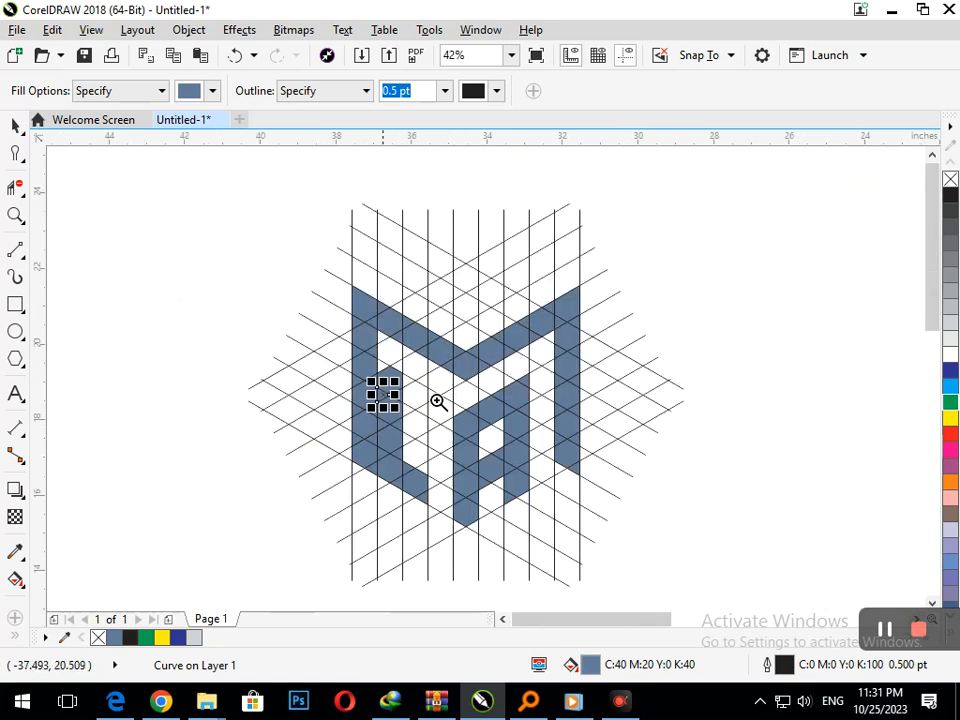
left_click_drag(371, 338, 463, 458)
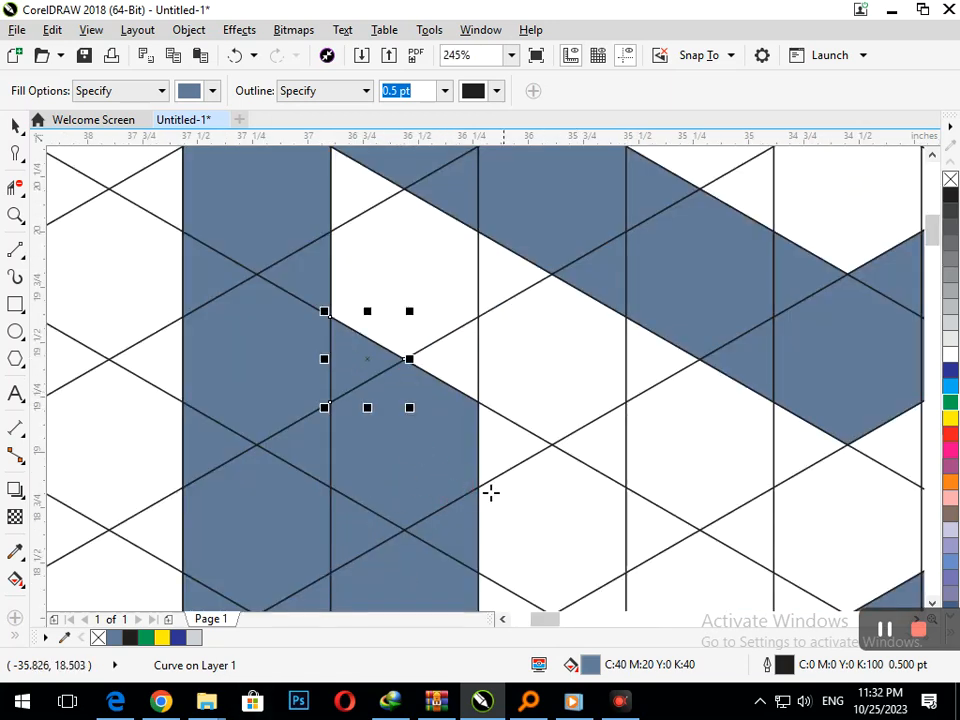
key("F3")
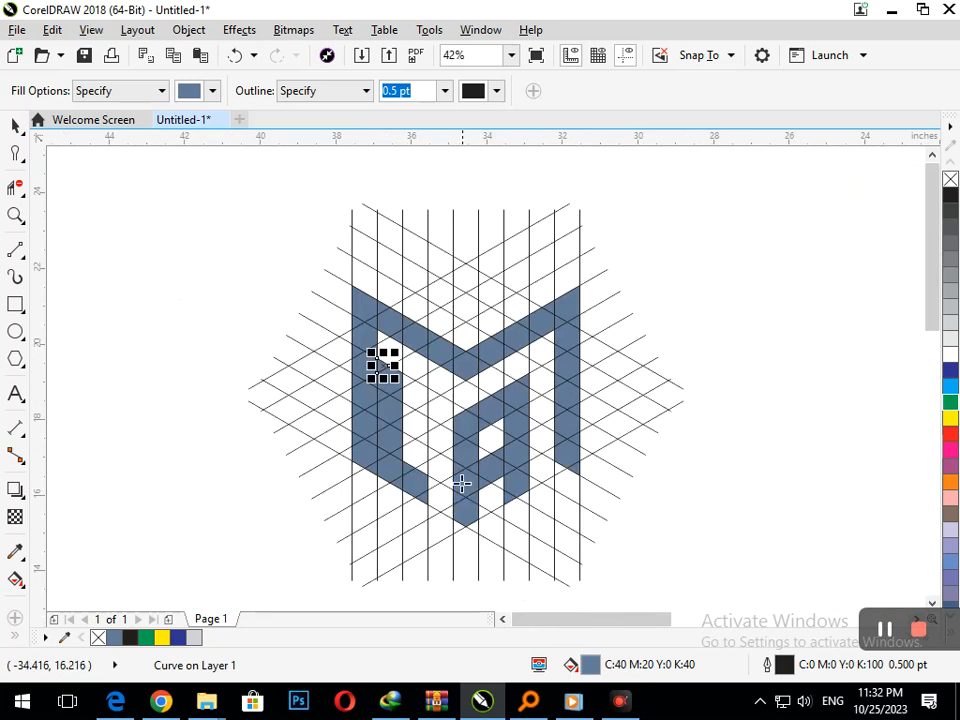
Step: Delete the vertical and the two slanted groups of grid lines, keeping only the filled shapes
left_click(13, 124)
left_click(143, 360)
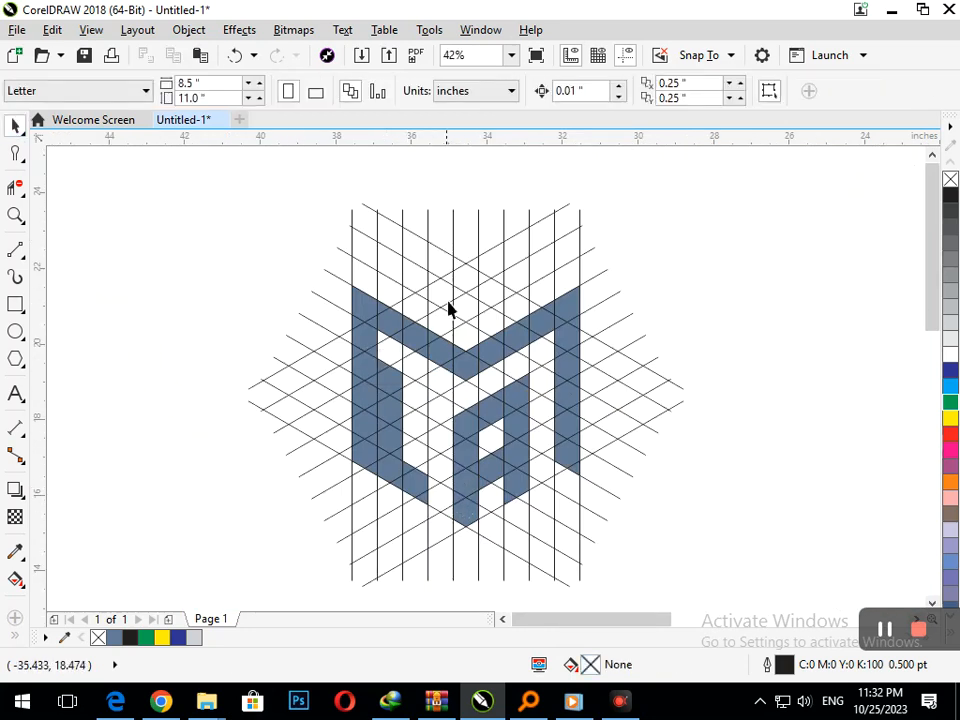
left_click_drag(491, 380, 494, 381)
key("F3")
left_click(454, 287)
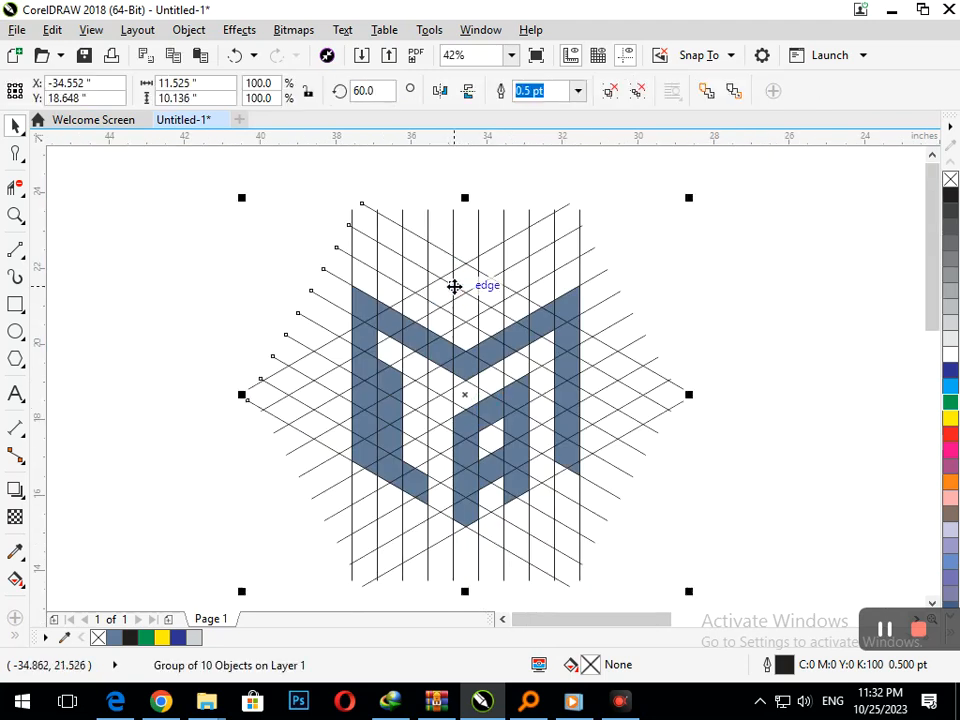
key("Delete")
left_click(452, 281)
key("Delete")
left_click(448, 273)
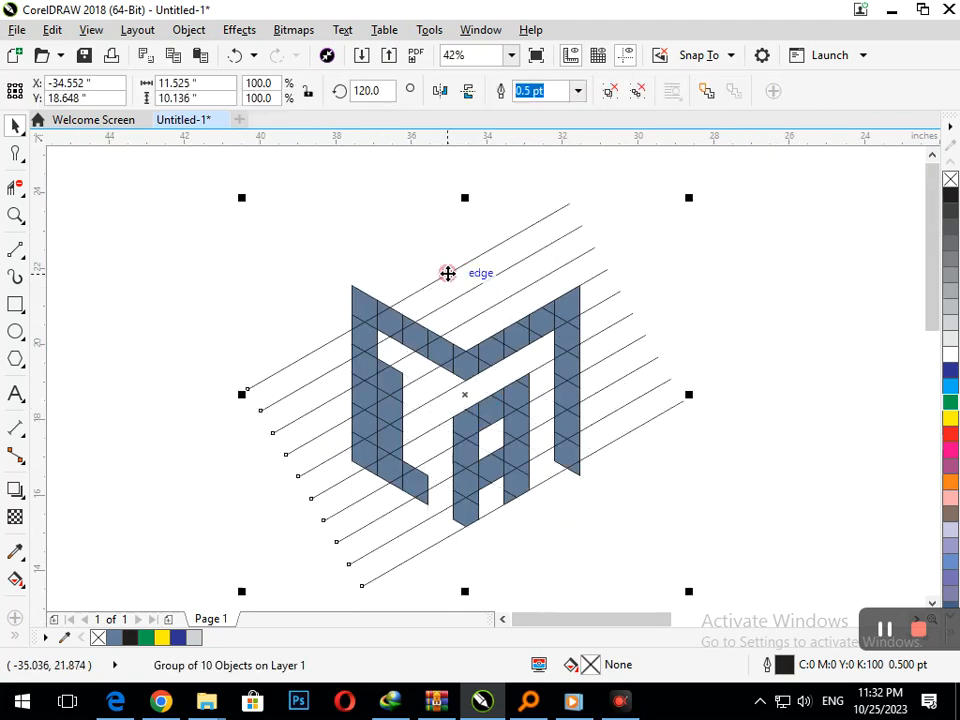
key("Delete")
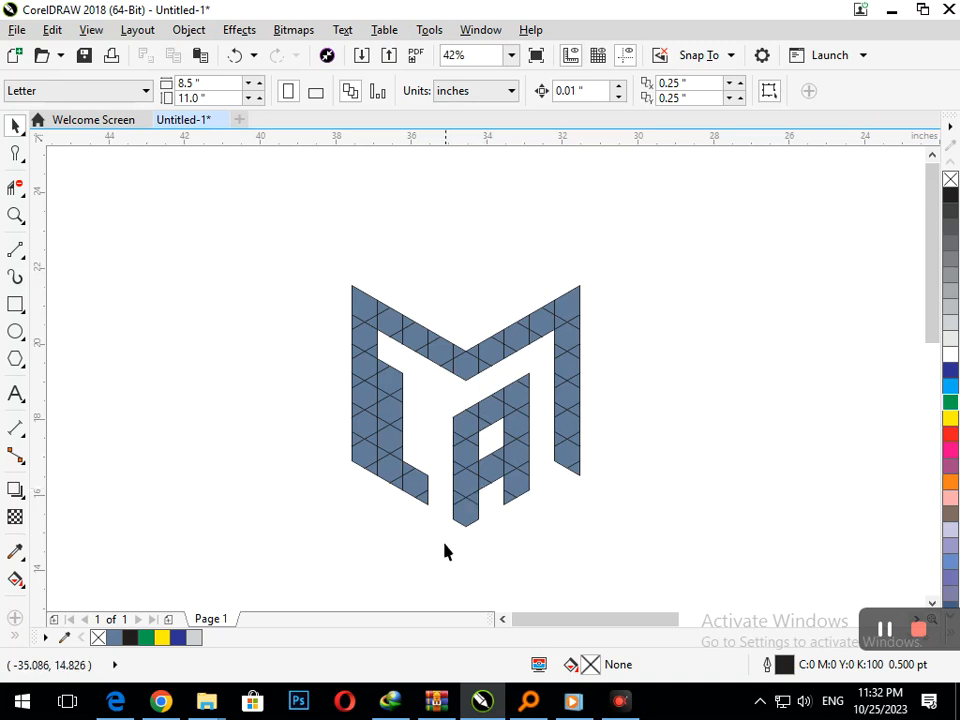
Step: Select the L-shaped pieces beside the M's left leg and nudge them right and down, away from the M
left_click_drag(442, 530, 371, 350)
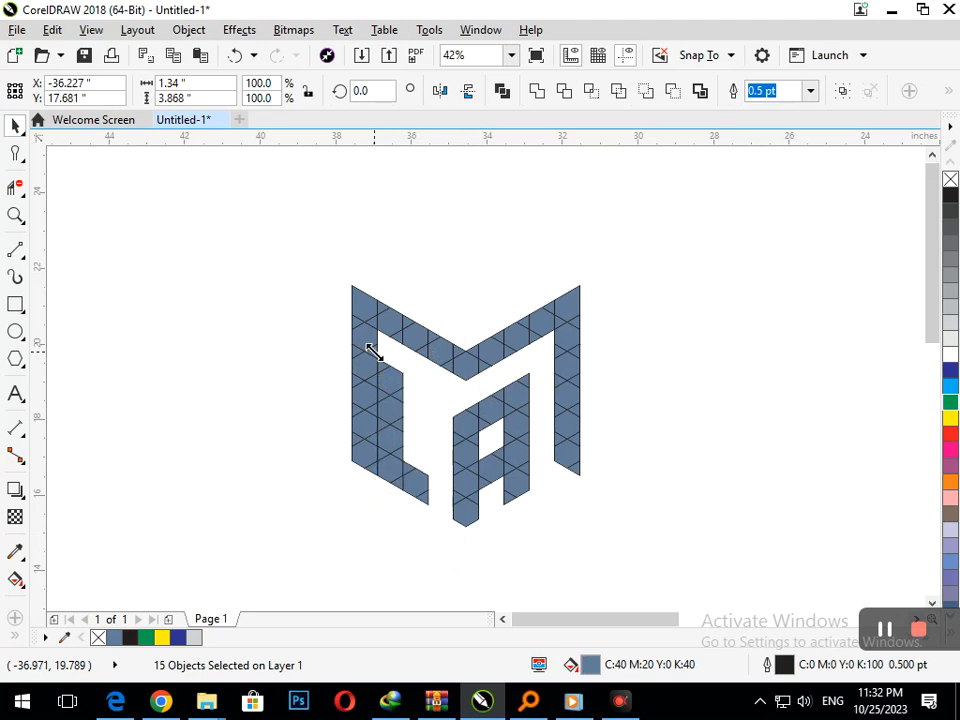
key("Right")
key("Down")
key("Down")
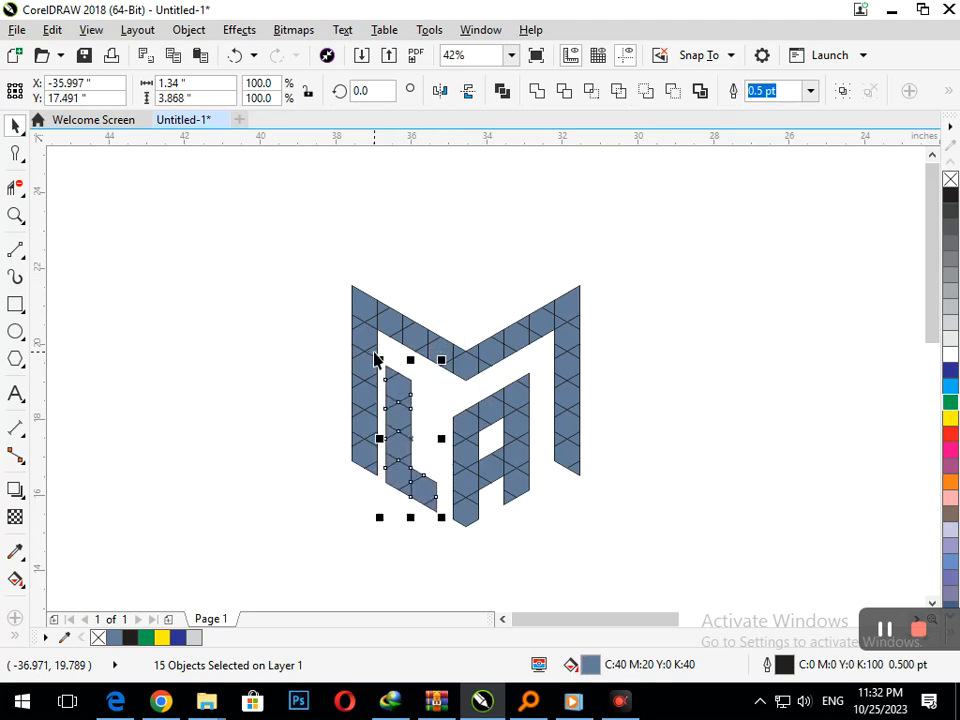
key("Right")
Step: Try to nudge the L and A pieces to the right together inside the M
left_click(552, 558)
left_click_drag(564, 546, 380, 365)
key("Right")
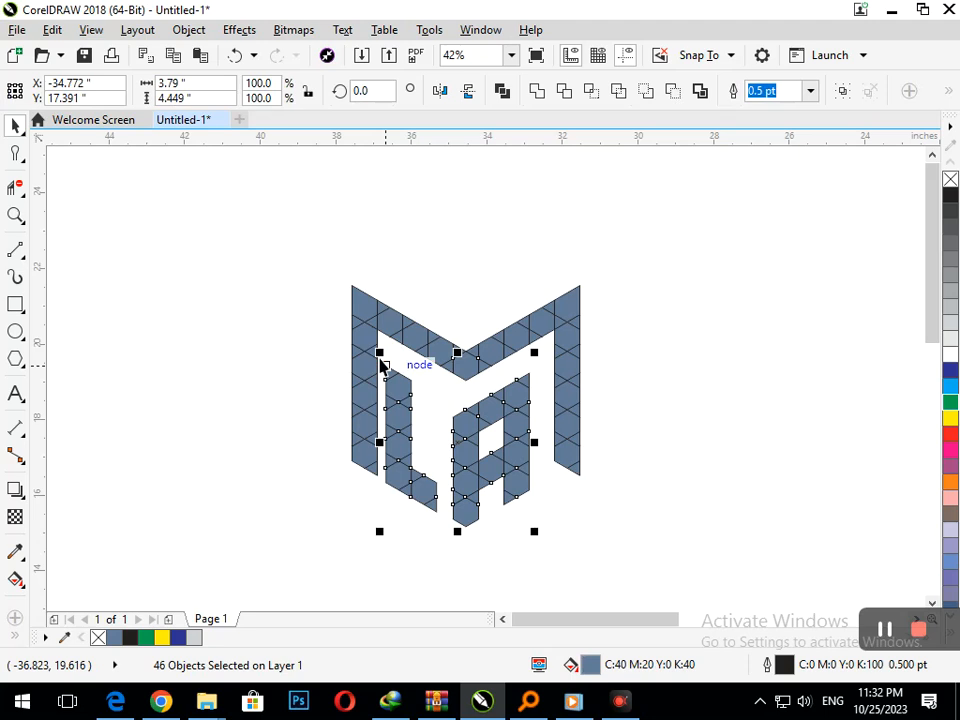
key("Right")
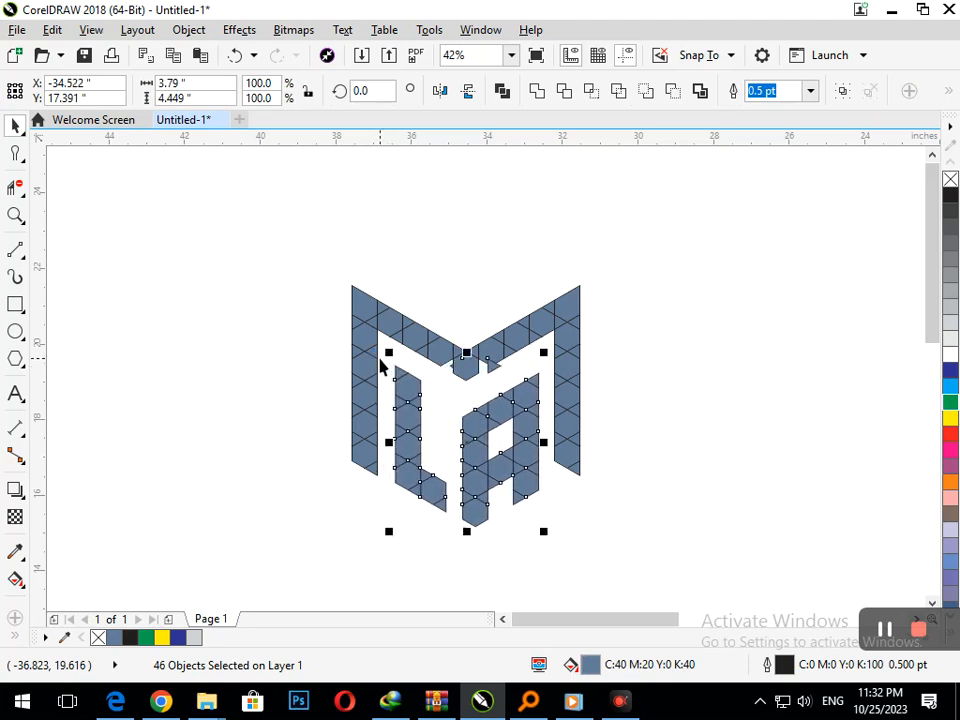
key("Left")
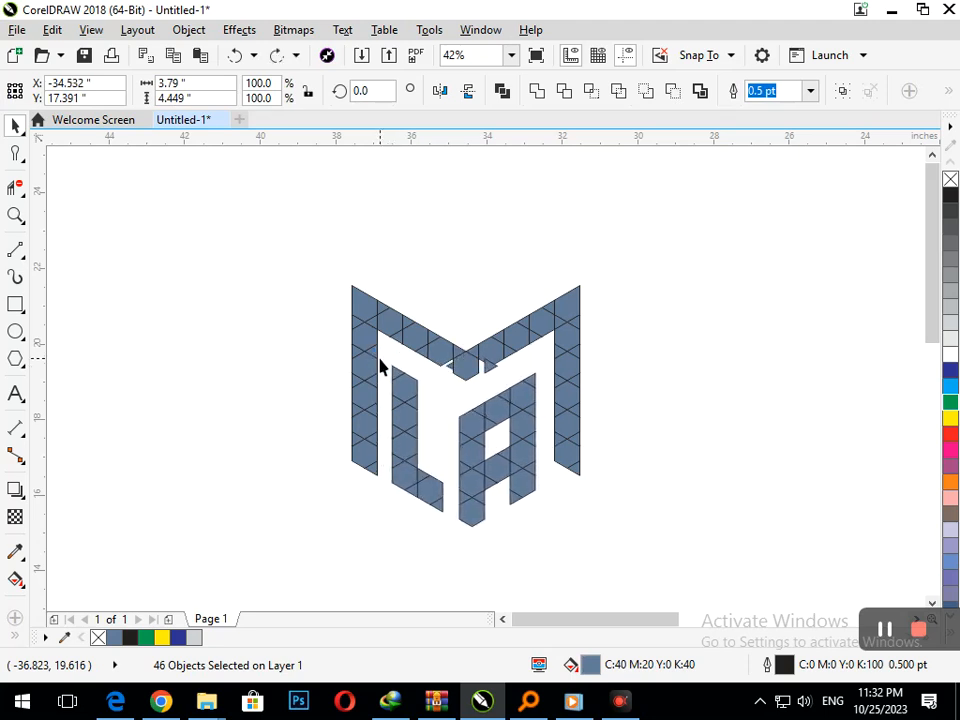
left_click(380, 365)
Step: Select only the A-shaped pieces and nudge them right to about X -33.742 in, evening out the gaps inside the M
left_click_drag(548, 537, 444, 372)
left_click_drag(552, 553, 446, 372)
key("Left")
key("Left")
key("Left")
key("Left")
key("Left")
key("Left")
key("Left")
left_click(540, 526)
left_click_drag(548, 539, 437, 376)
key("Right")
key("Right")
key("Right")
key("Right")
key("Right")
key("Right")
key("Right")
key("Right")
key("Right")
key("Right")
key("Right")
key("Right")
key("Right")
key("Right")
key("Right")
key("Right")
key("Right")
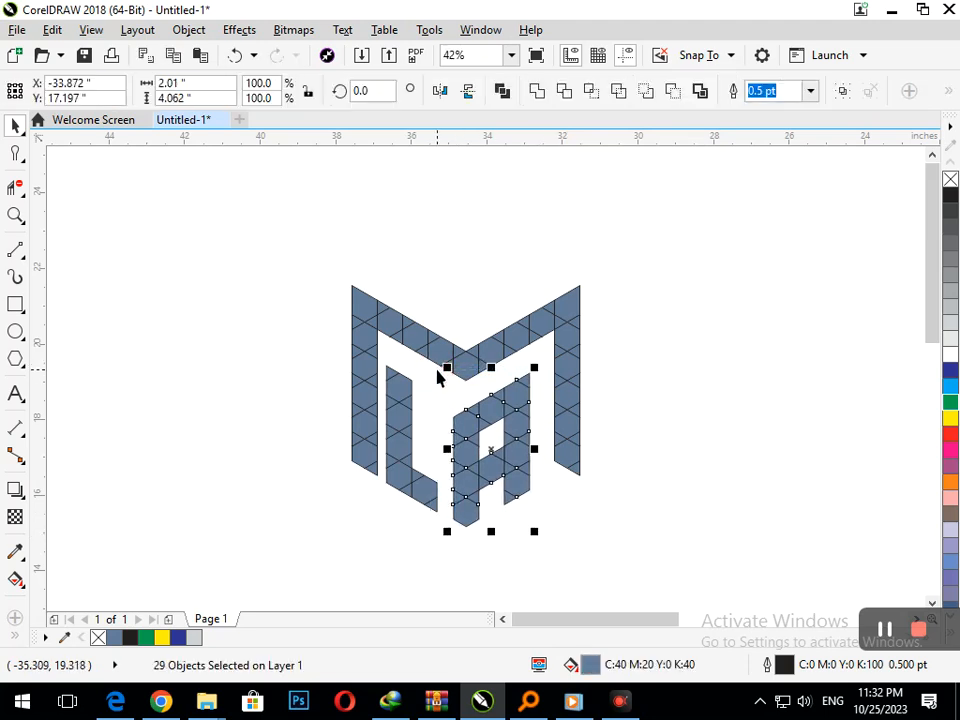
key("Left")
key("Left")
key("Left")
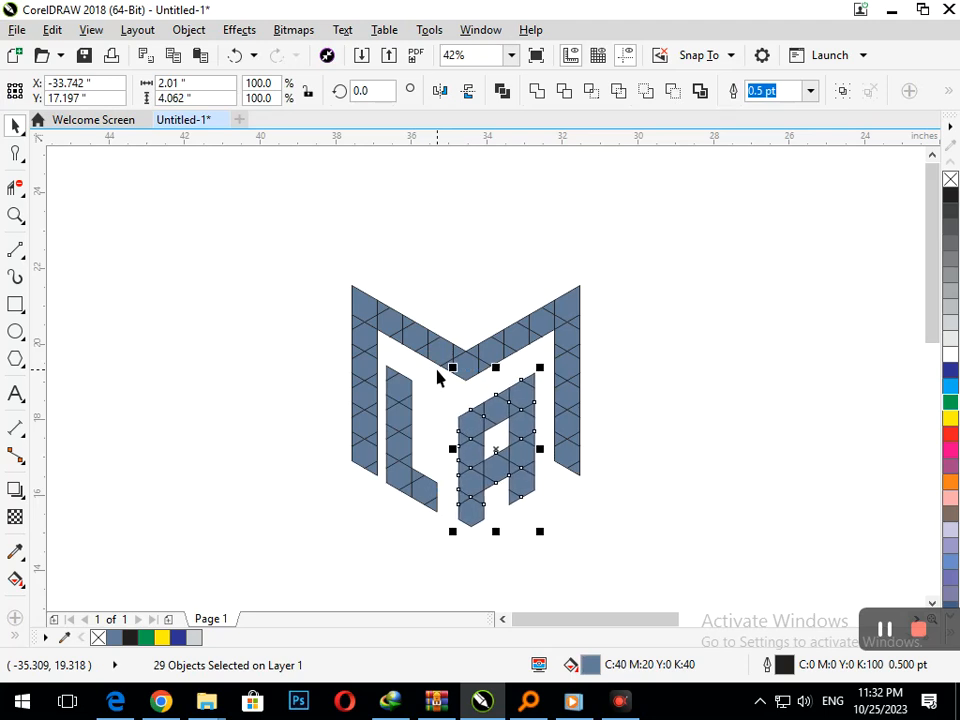
Step: Nudge the L pieces slightly right to X -35.877 in and give them a green fill and outline
left_click_drag(449, 535, 378, 362)
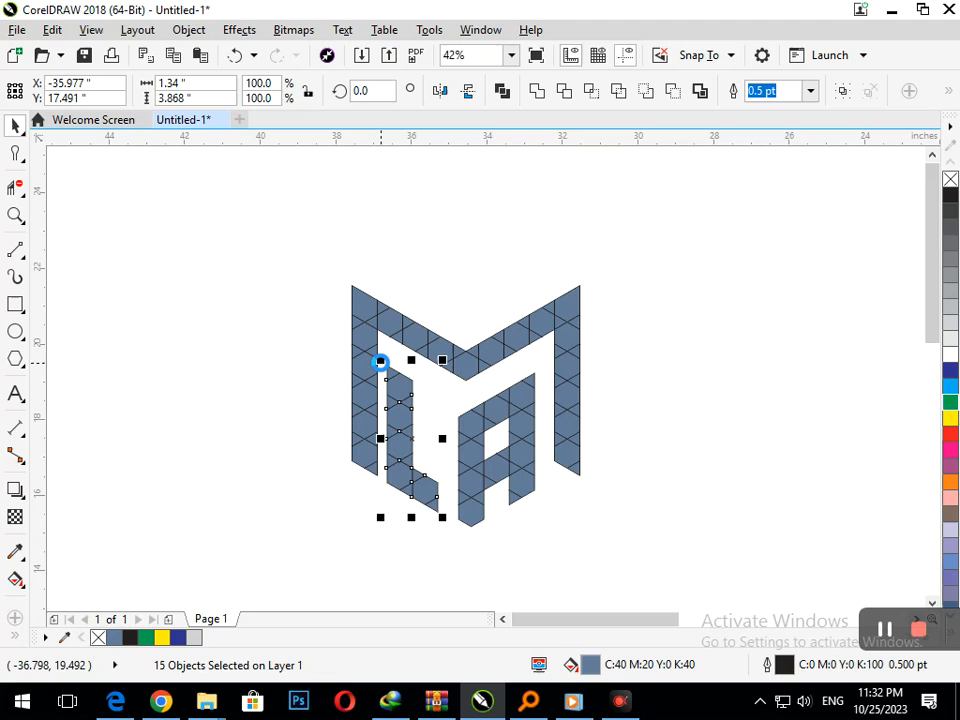
key("Left")
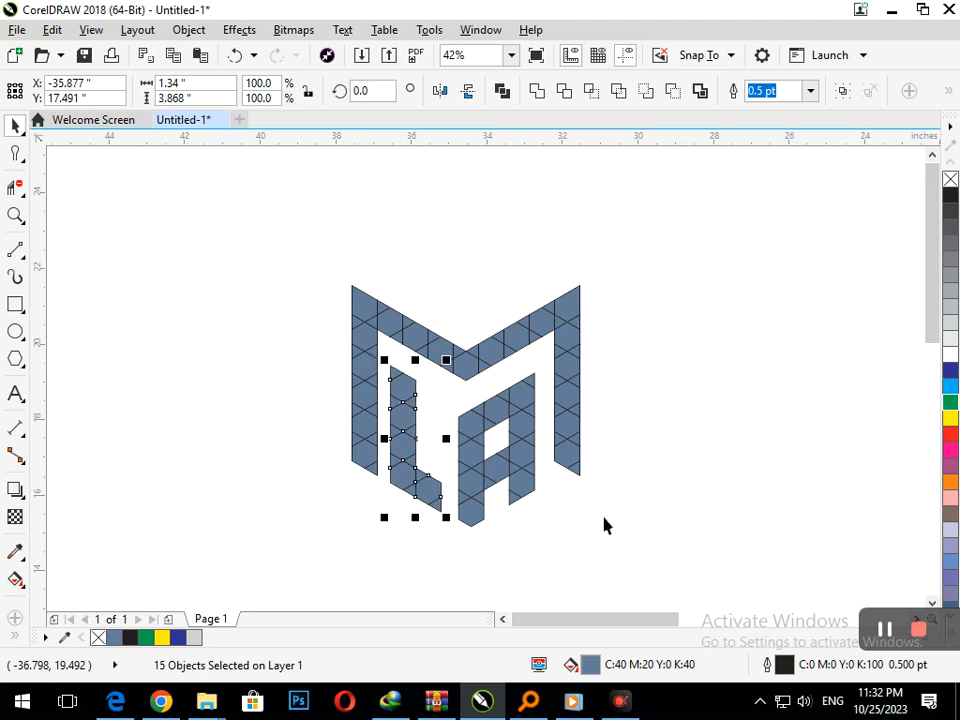
left_click(639, 541)
left_click_drag(380, 396, 374, 362)
left_click(950, 402)
left_click(611, 527)
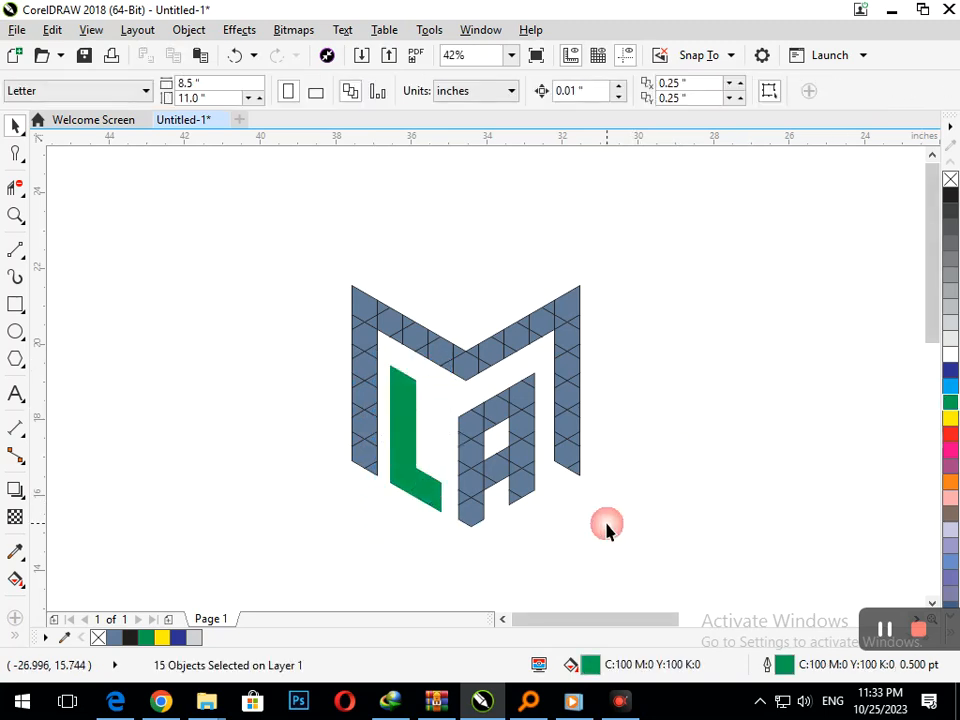
Step: Give the pieces of the A a dark blue fill and outline
left_click_drag(548, 416, 546, 350)
left_click(951, 372)
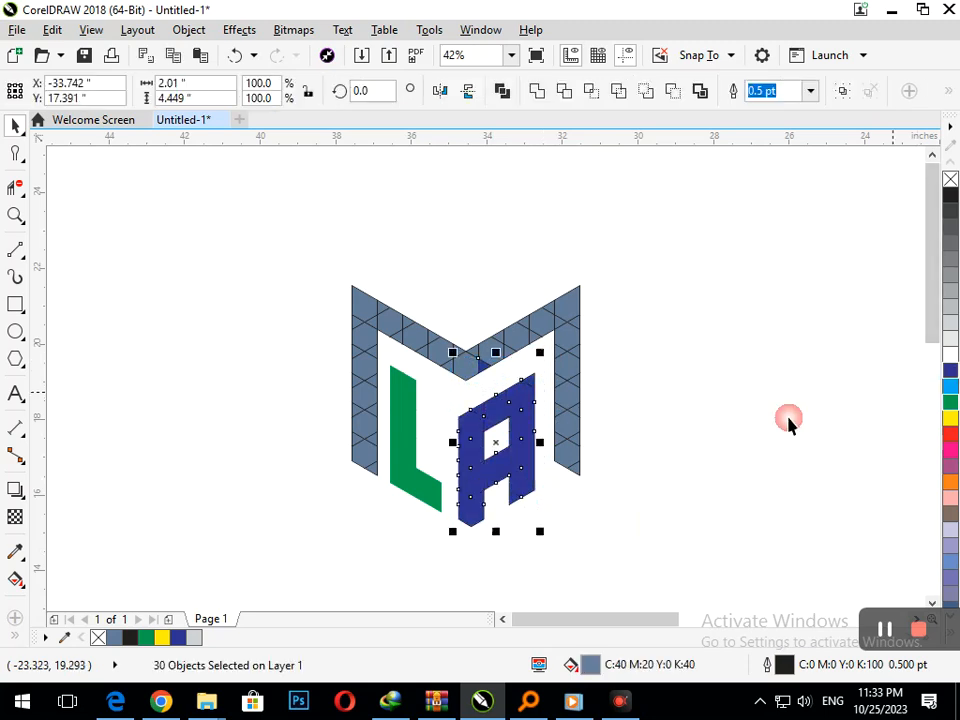
left_click(553, 444)
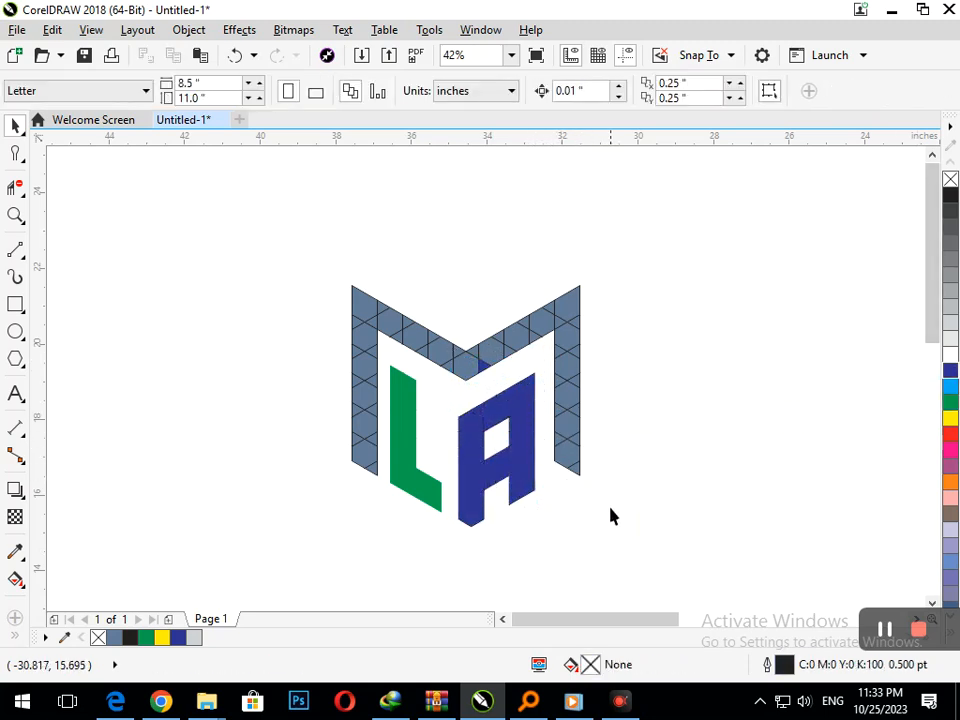
Step: Give both vertical legs of the M a light blue fill and outline
left_click_drag(563, 270, 549, 262)
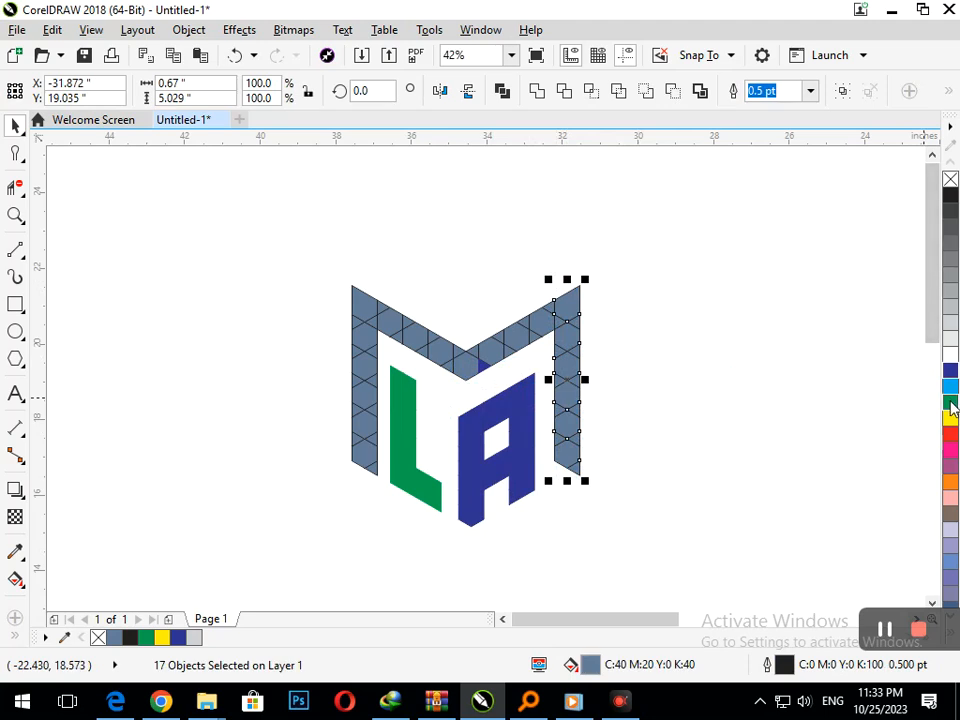
left_click(951, 388)
left_click(299, 271)
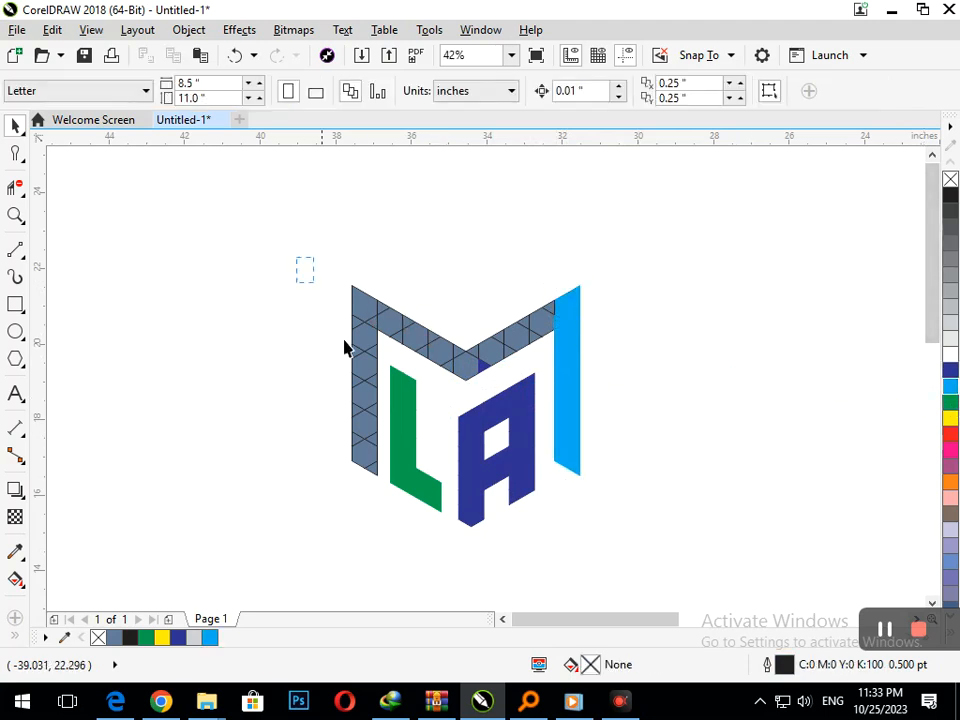
left_click_drag(375, 505, 381, 514)
left_click(951, 389)
Step: Give both slanted strokes and the central point of the M the same light blue fill and outline
left_click(332, 272)
left_click_drag(332, 270, 486, 379)
left_click(948, 386)
left_click(596, 356)
left_click_drag(443, 272, 560, 362)
left_click_drag(606, 388, 611, 399)
left_click(950, 386)
left_click(718, 461)
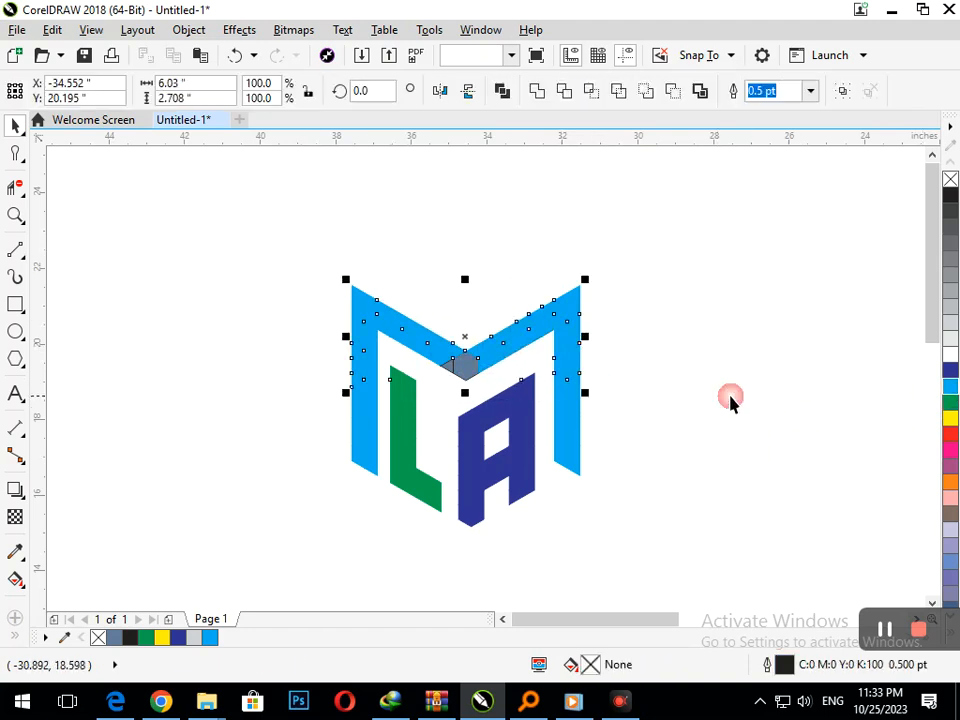
left_click(951, 391)
left_click(598, 472)
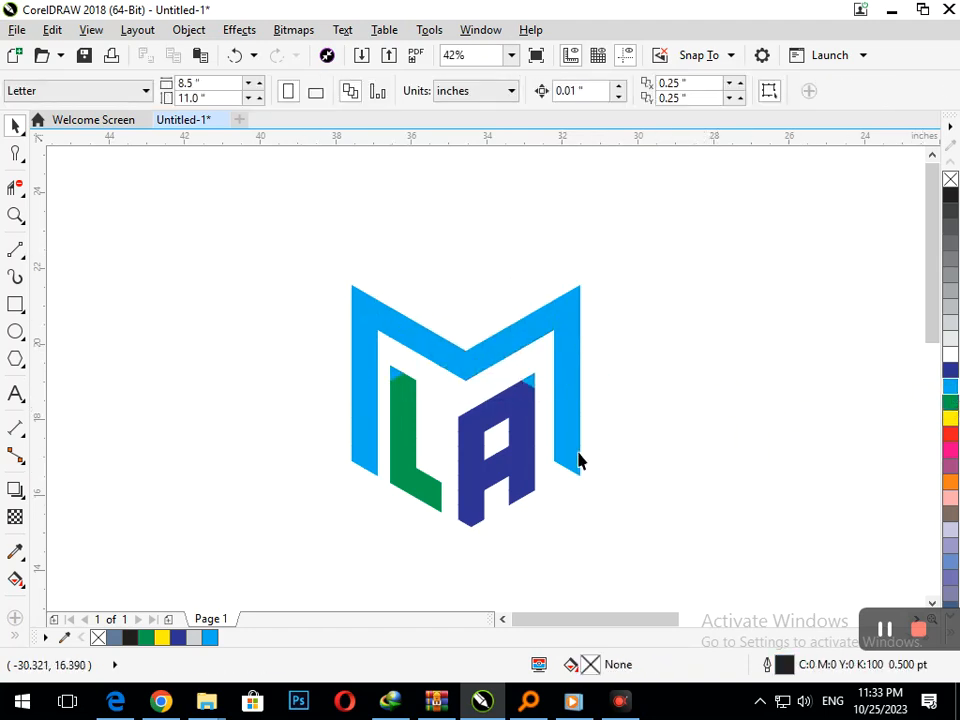
Step: Recolour the light blue triangle atop the A dark blue and the one atop the L green
left_click(535, 381)
left_click_drag(561, 581, 388, 363)
left_click_drag(715, 556, 403, 430)
left_click(527, 380)
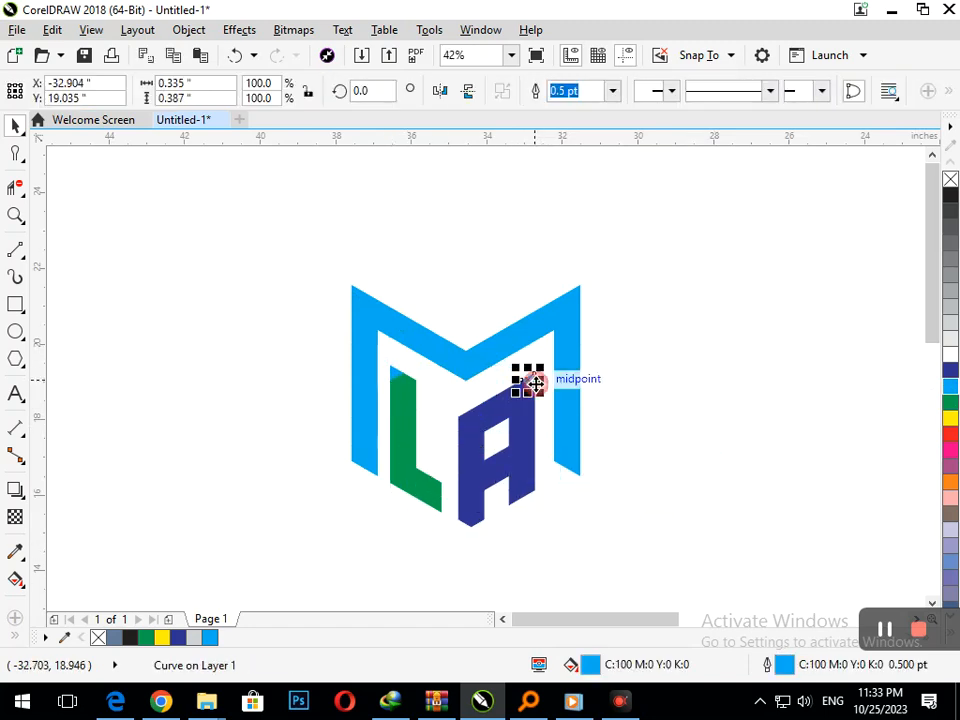
left_click(950, 370)
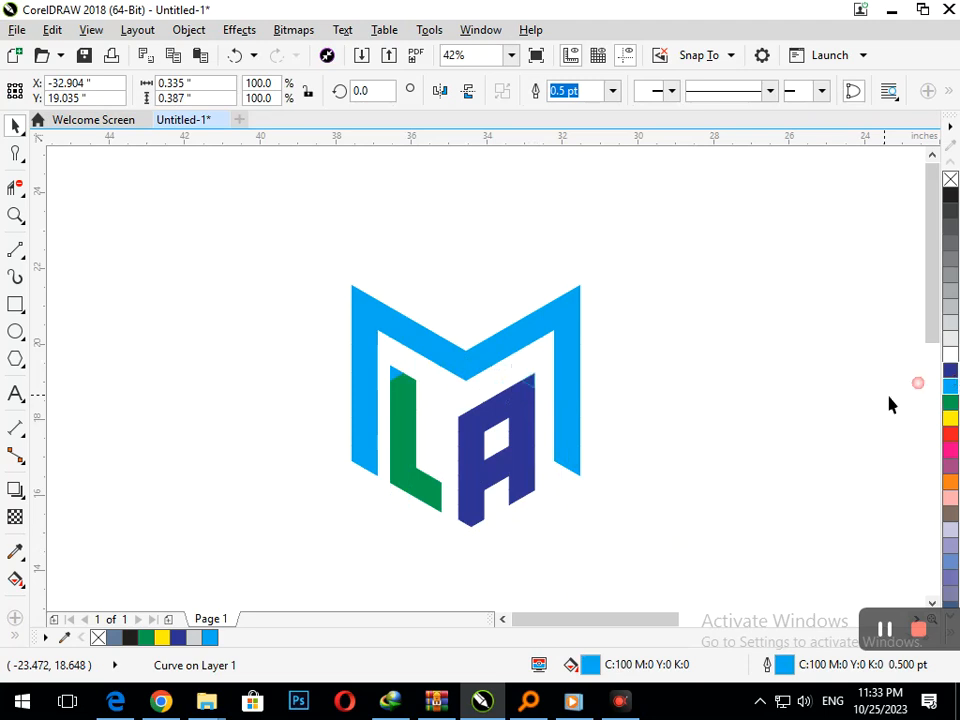
left_click(463, 410)
left_click(392, 376)
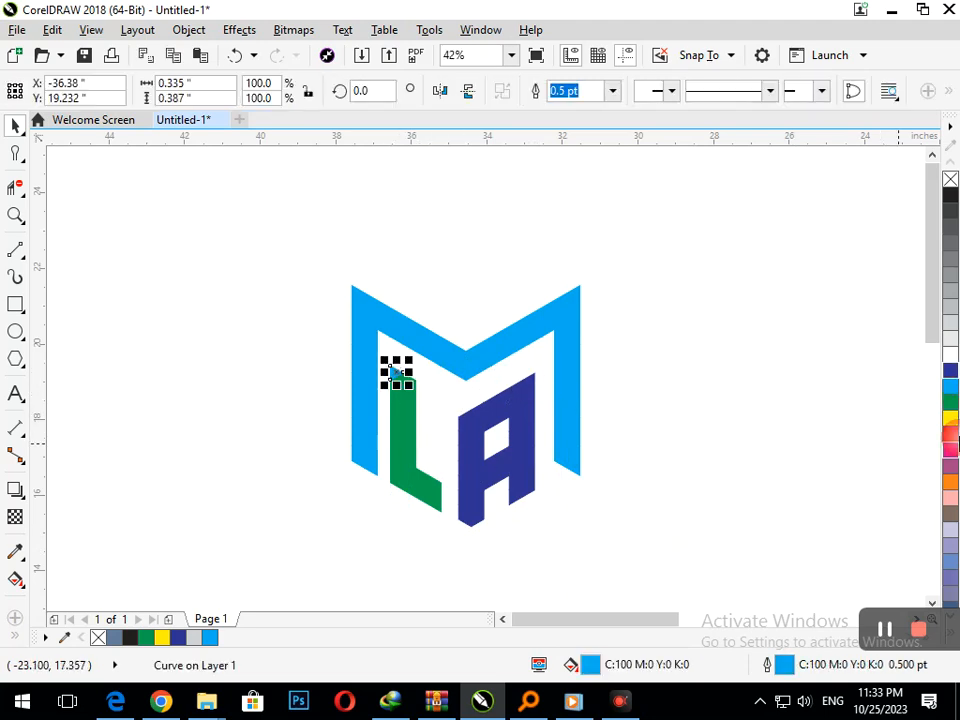
left_click(950, 402)
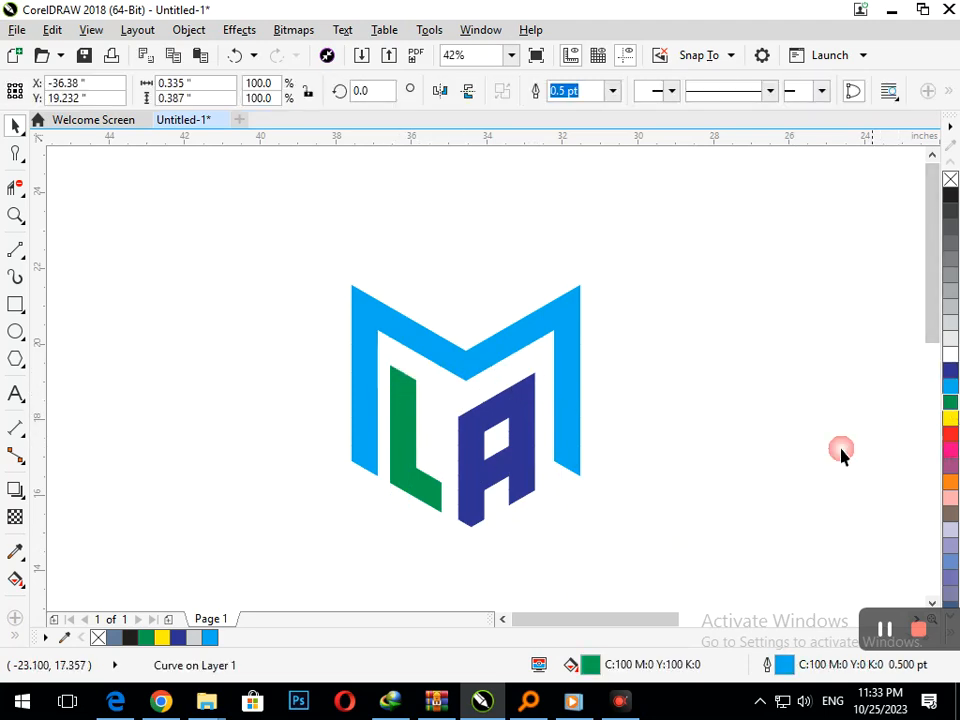
left_click(735, 484)
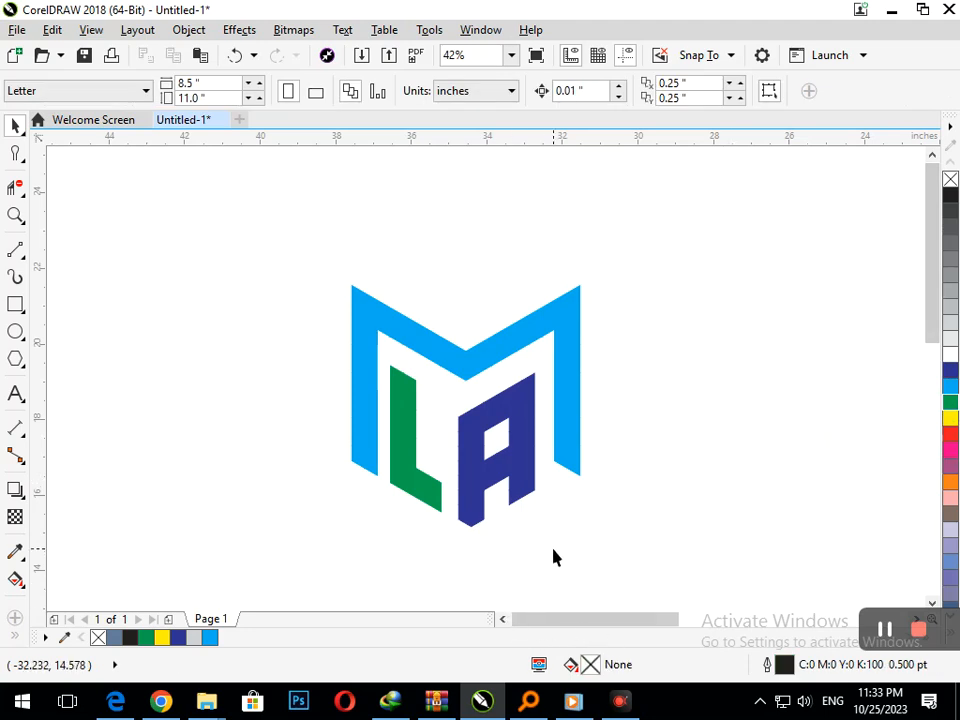
Step: Try to group the L's pieces and nudge the group slightly down, away from the M
left_click_drag(375, 549, 447, 364)
left_click(426, 516)
left_click_drag(370, 347, 360, 377)
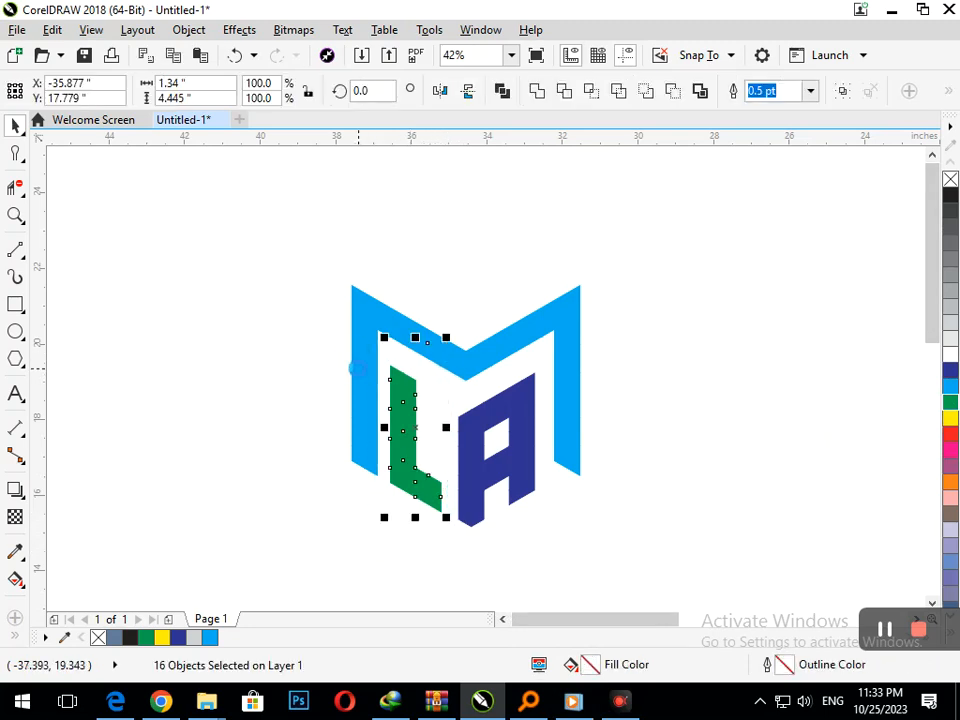
key("ctrl+g")
key("Right")
key("Down")
key("Left")
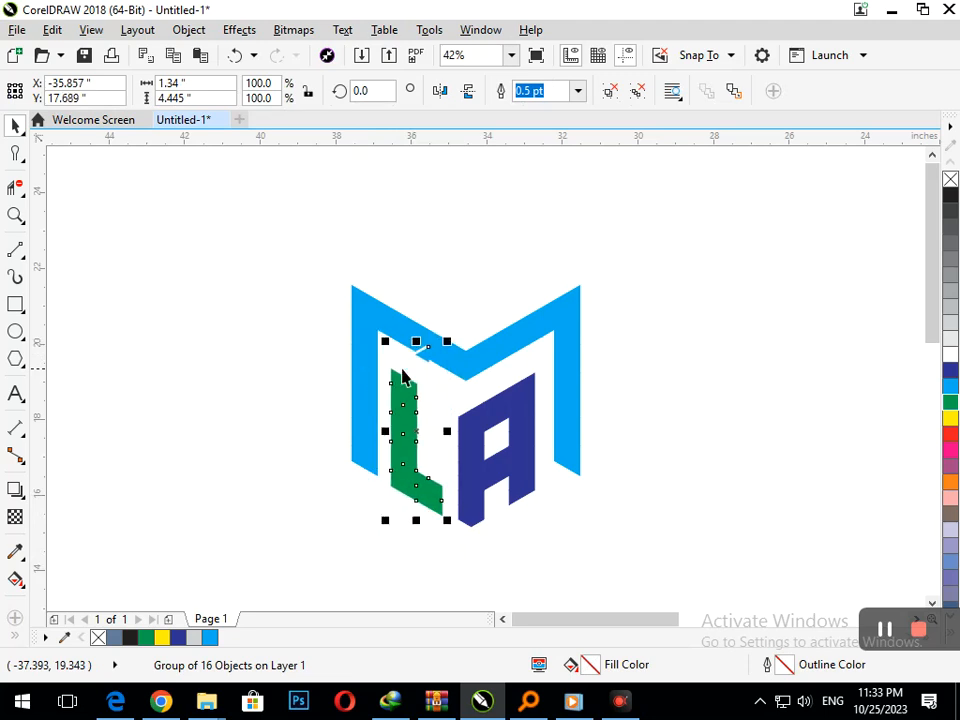
left_click(636, 591)
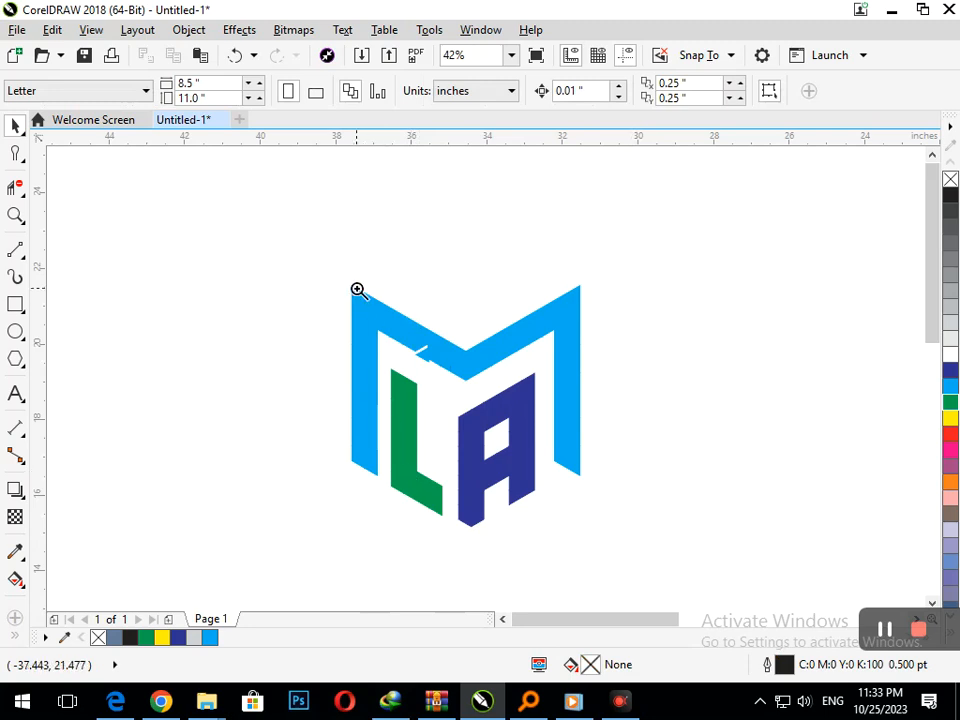
left_click_drag(357, 289, 552, 391)
left_click_drag(348, 448, 418, 494)
left_click(369, 514)
right_click(434, 525)
key("F3")
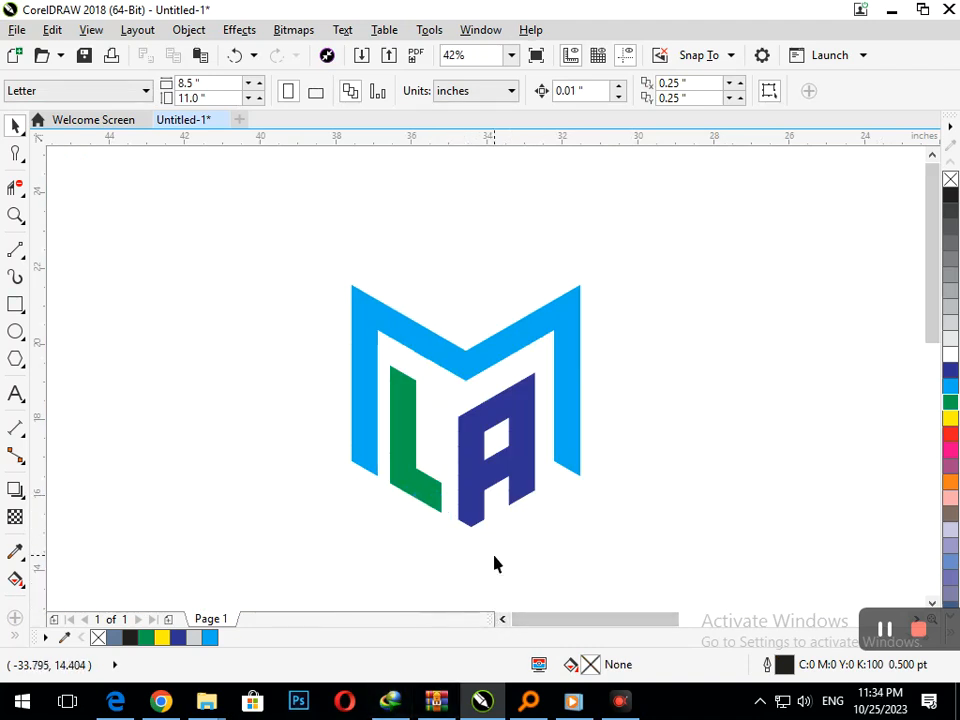
Step: Detach the Welcome Screen into its own window and minimise it
mouse_move(574, 306)
left_mouse_down()
mouse_move(497, 304)
mouse_move(567, 304)
left_mouse_up()
left_click(598, 511)
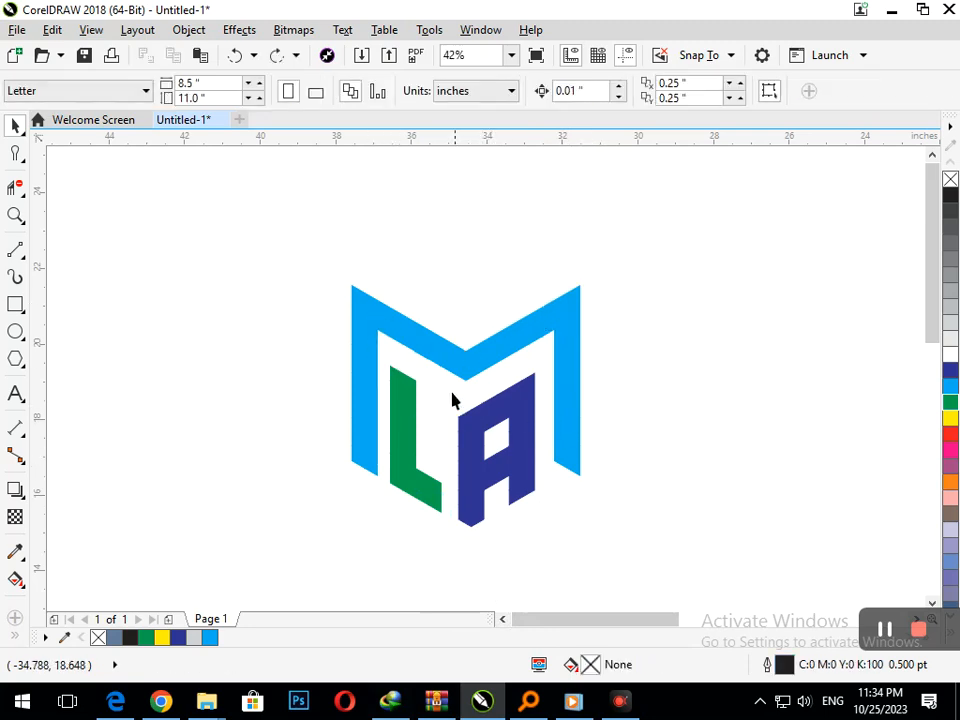
left_click_drag(93, 119, 566, 480)
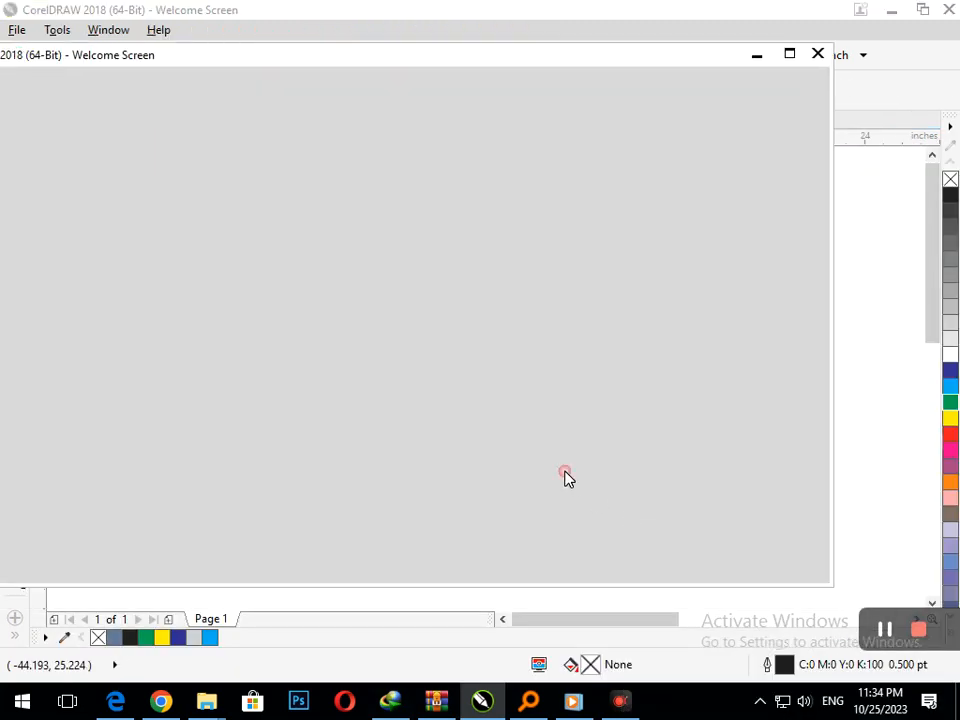
left_click(756, 56)
Step: Select the whole logo and start a Find Objects search limited to objects with a uniform color fill
left_click_drag(250, 228, 690, 562)
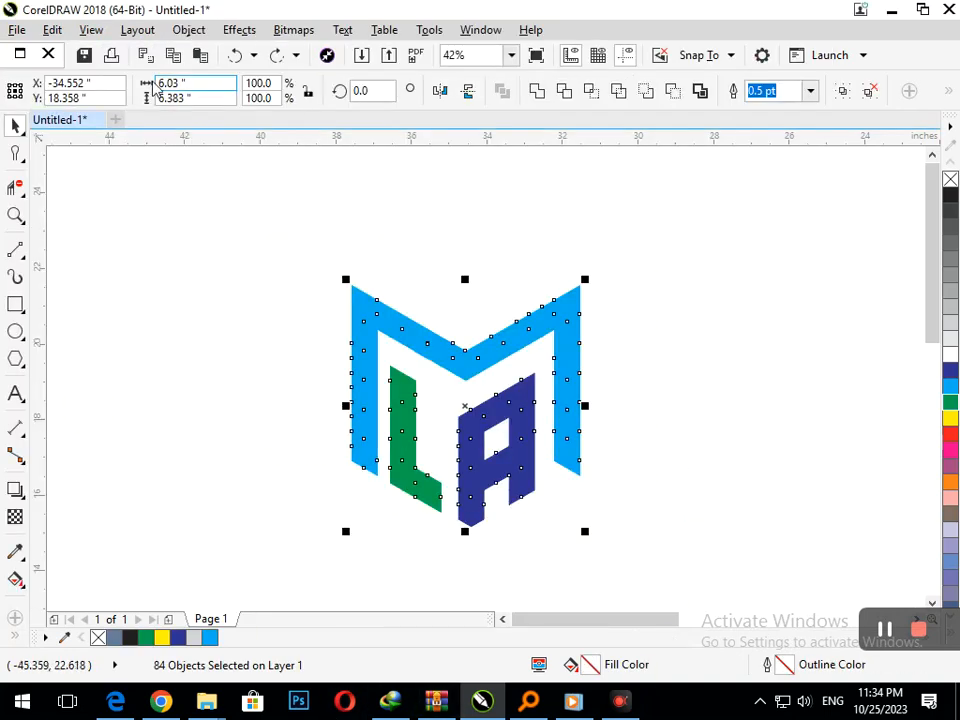
left_click(52, 29)
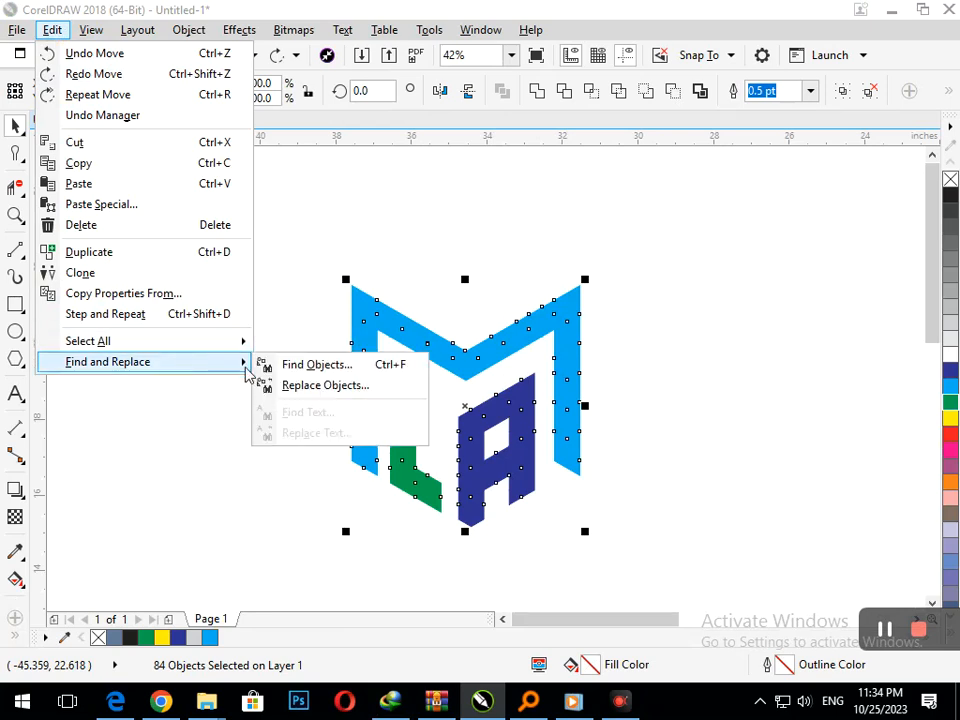
left_click(316, 366)
left_click_drag(417, 149, 750, 103)
left_click(836, 473)
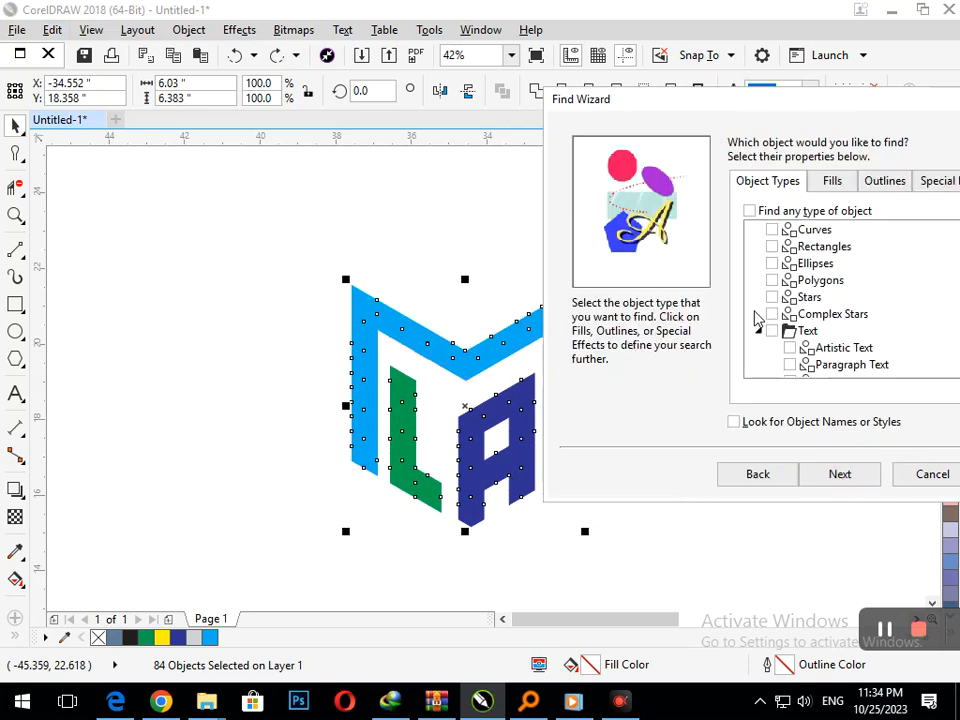
left_click(831, 185)
left_click(772, 246)
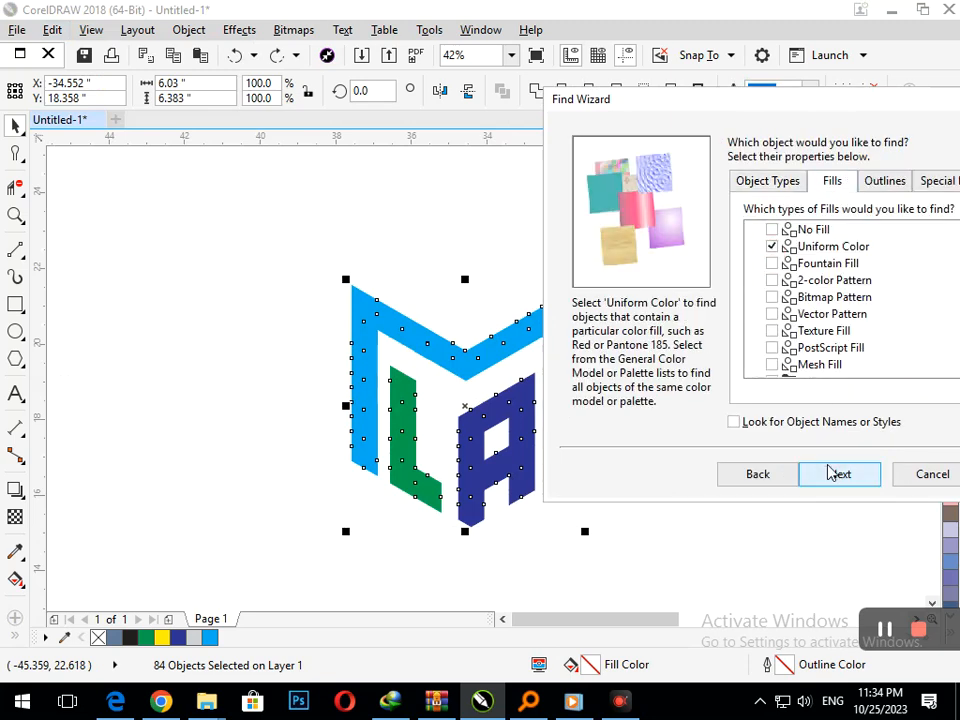
left_click(842, 487)
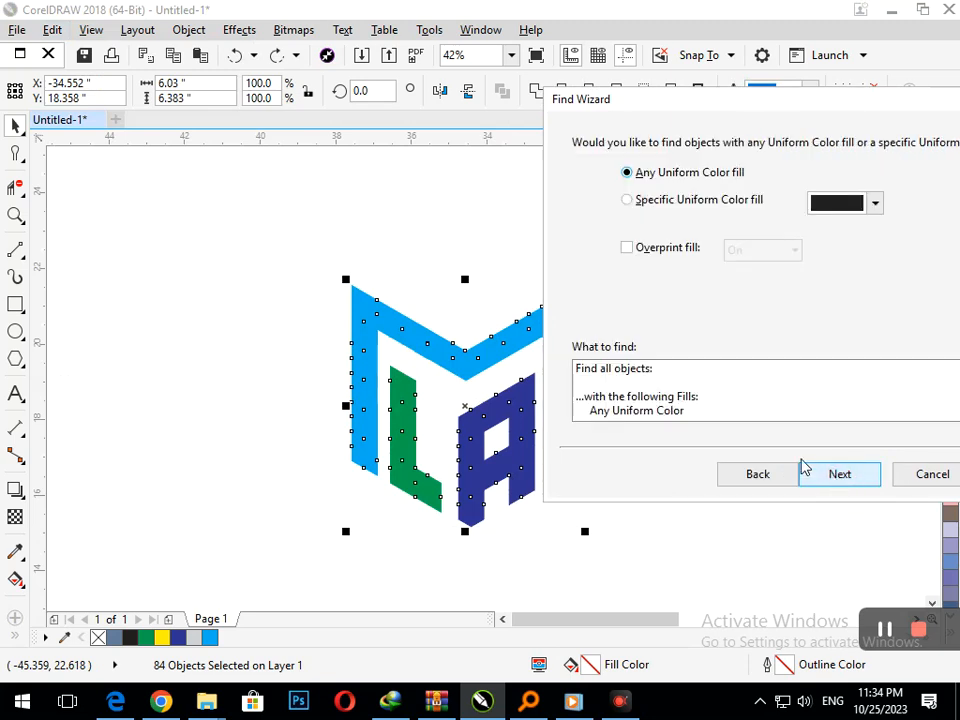
Step: Sample the M's light blue as the specific uniform fill and find all objects that have it
left_click(695, 199)
left_click(875, 203)
left_click(816, 251)
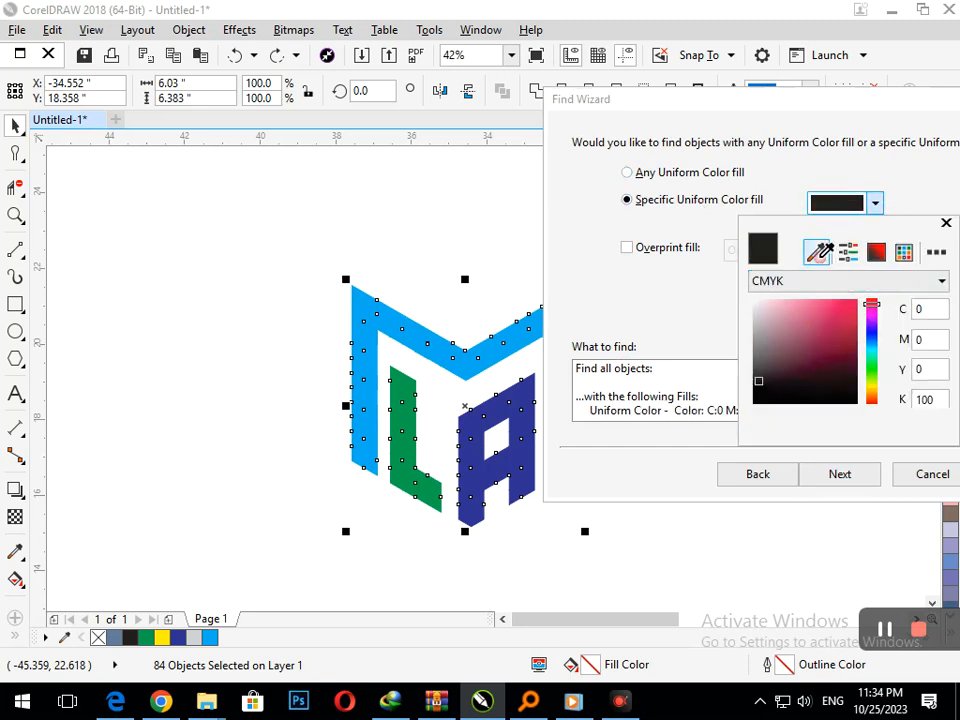
left_click(366, 297)
left_click(842, 473)
left_click(842, 474)
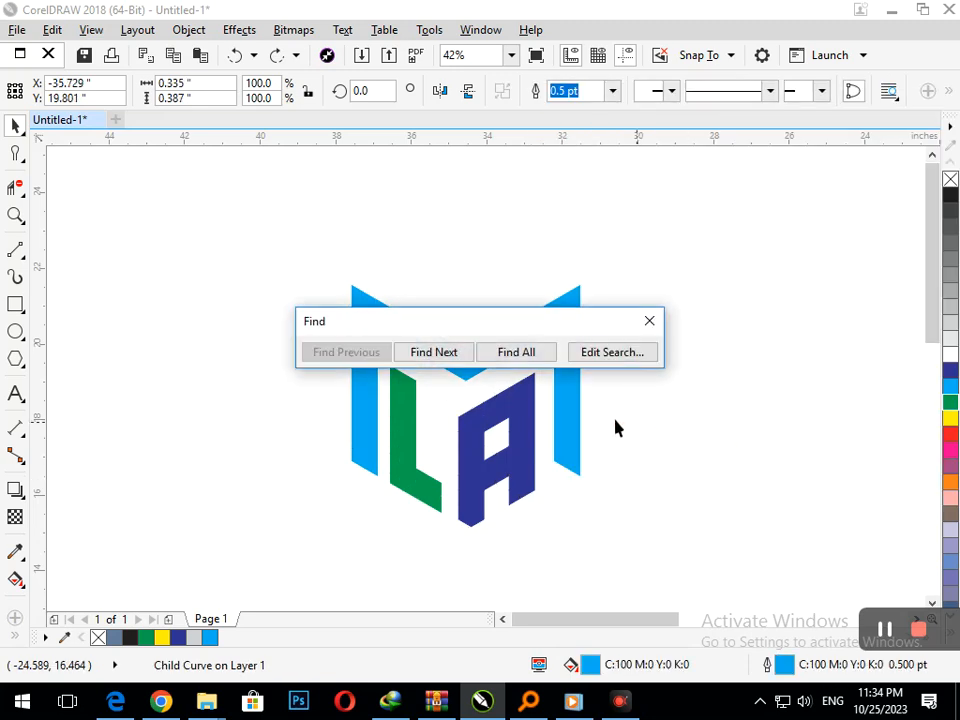
left_click(516, 356)
left_click(520, 414)
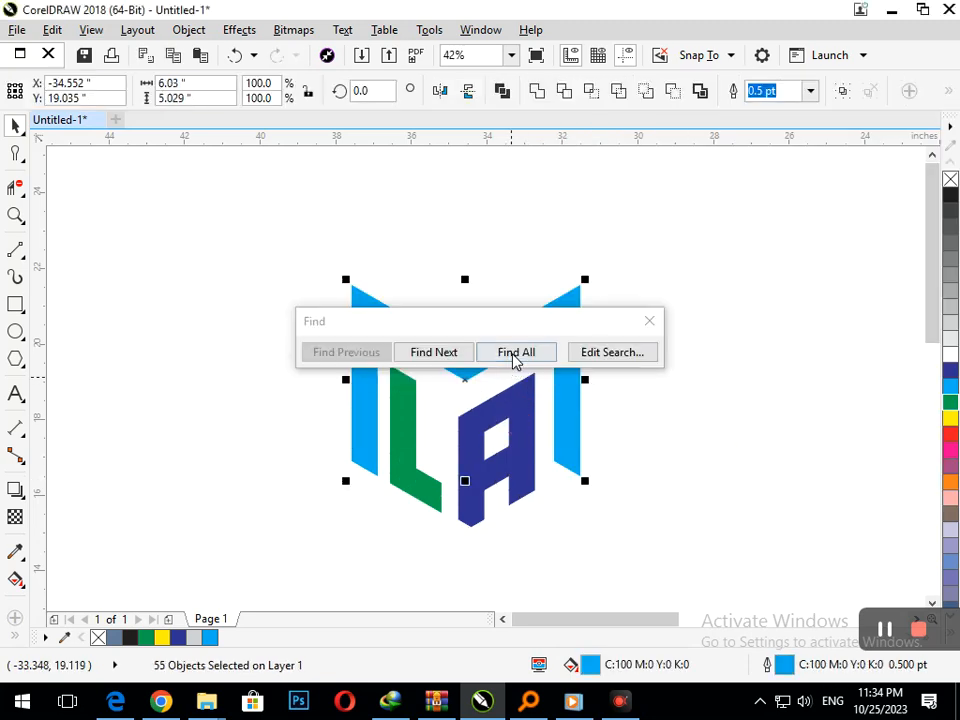
left_click(649, 321)
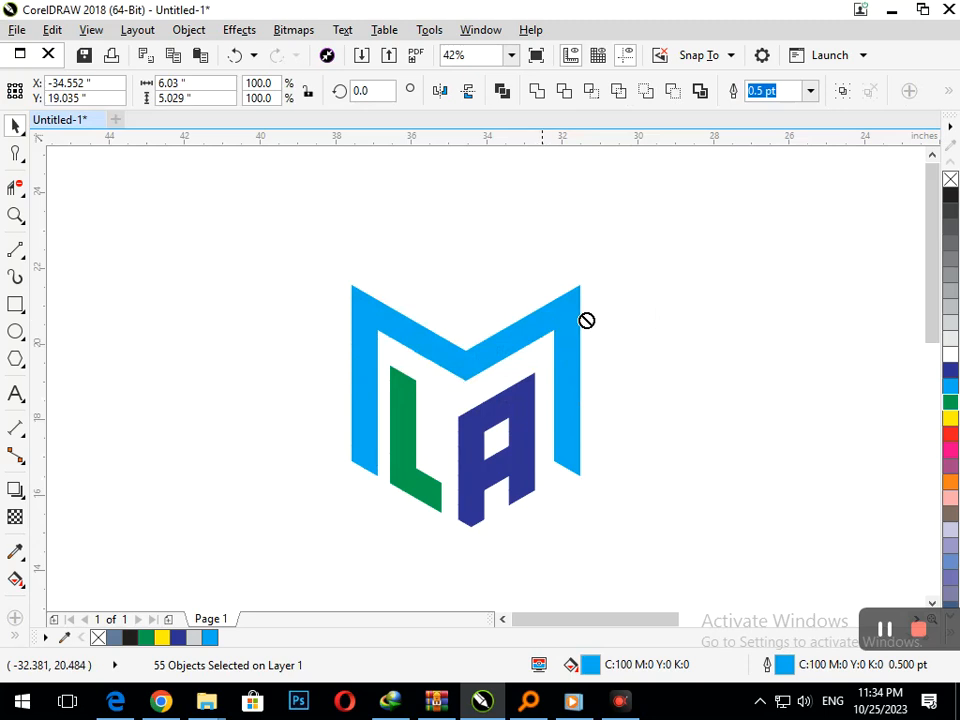
Step: Weld all the selected light blue pieces of the M into a single curve
left_click_drag(587, 320, 667, 233)
key("ctrl+z")
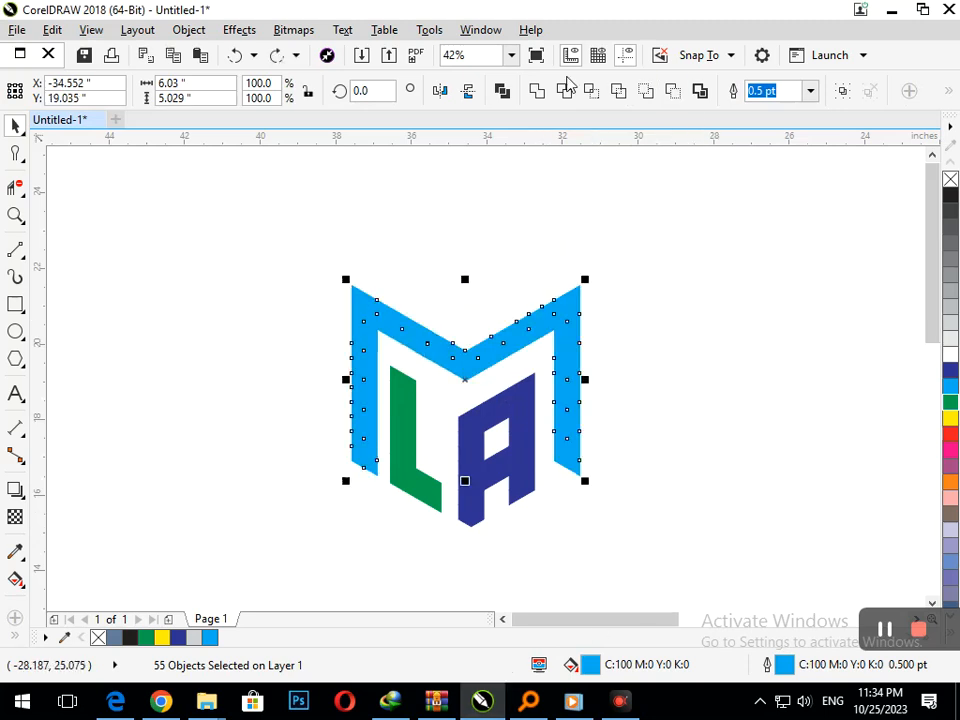
left_click(537, 91)
left_click(588, 350)
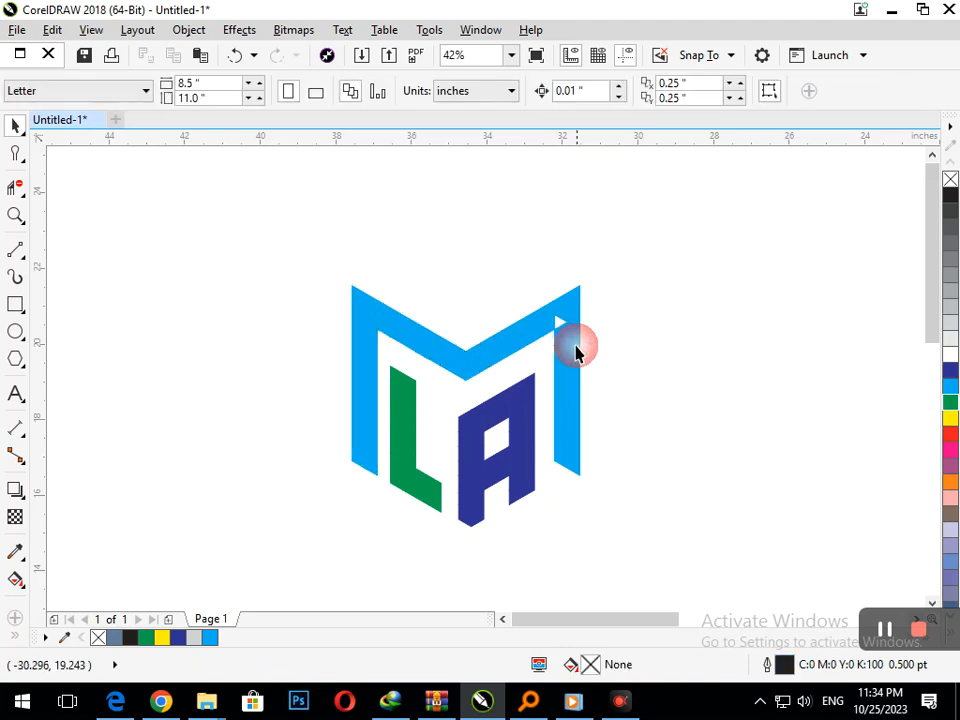
Step: Smart-fill the small triangular gap near the M's upper right corner and give it light blue fill and outline
left_click(14, 639)
left_click(45, 626)
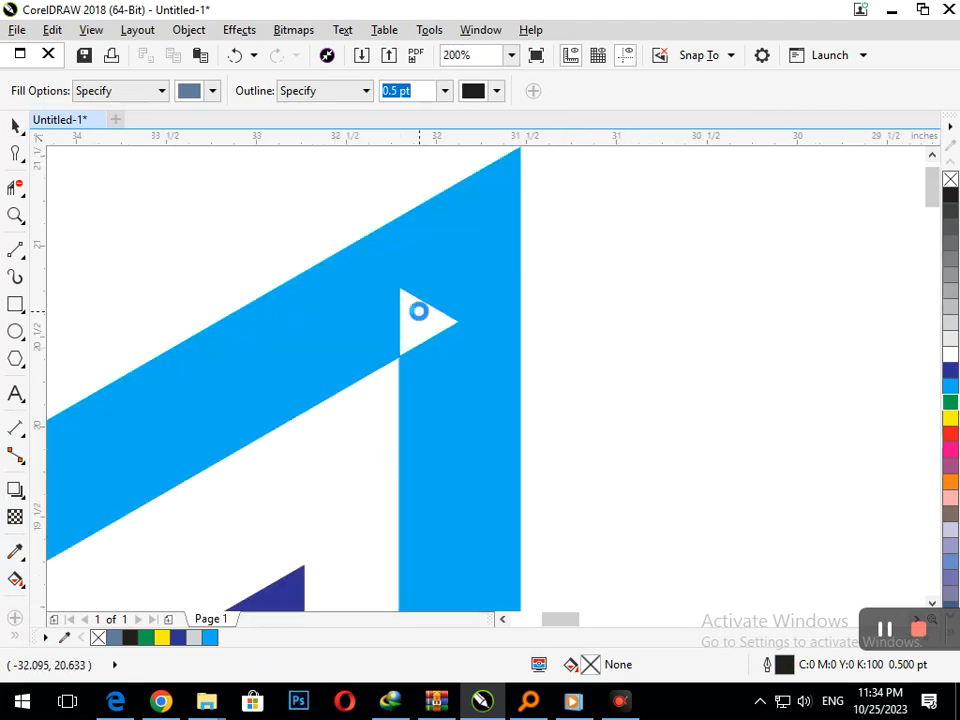
left_click(420, 313)
left_click(951, 387)
right_click(951, 387)
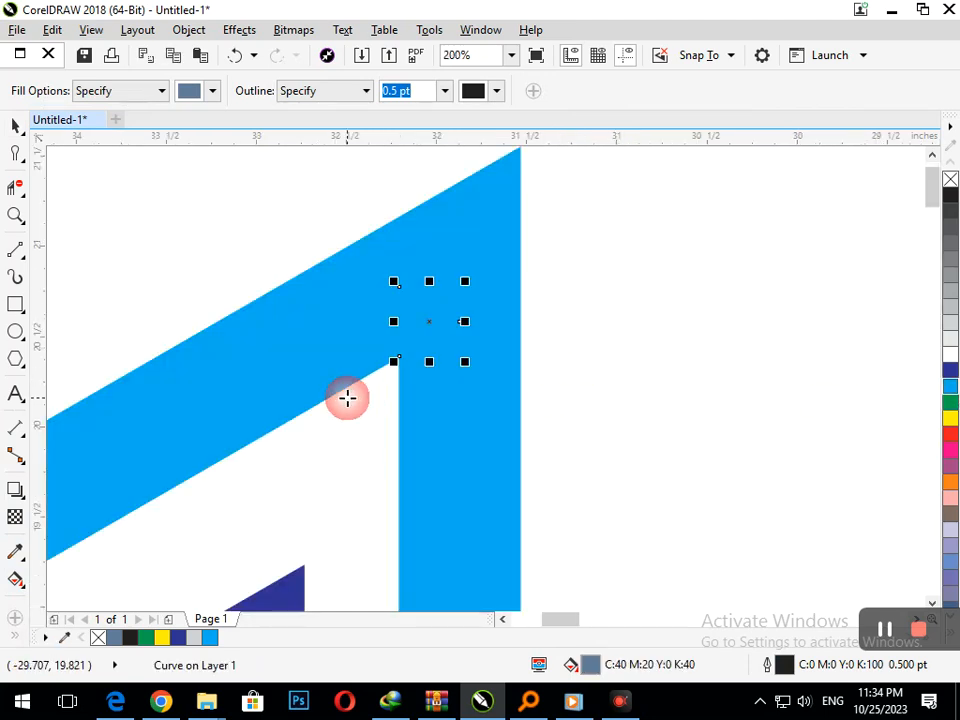
Step: Try to weld the small triangular patch to the M, and undo the weld
left_click(14, 127)
left_click_drag(410, 315, 385, 375)
key("ctrl+z")
left_click(452, 433, "shift")
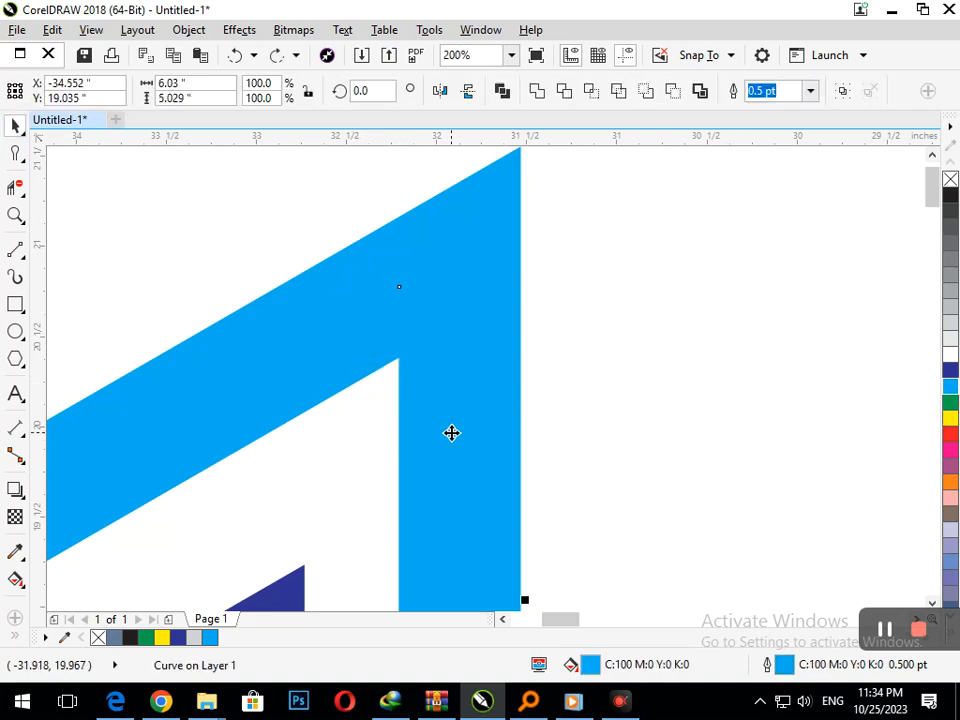
left_click(539, 90)
scroll(493, 324, "down", 5)
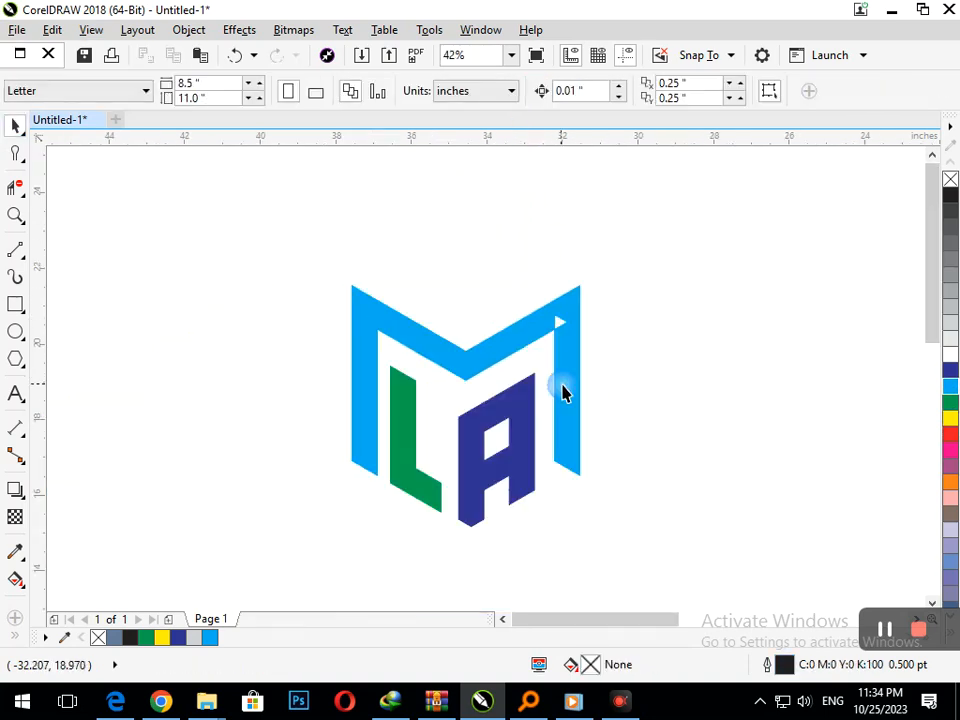
key("ctrl+z")
left_click(628, 401)
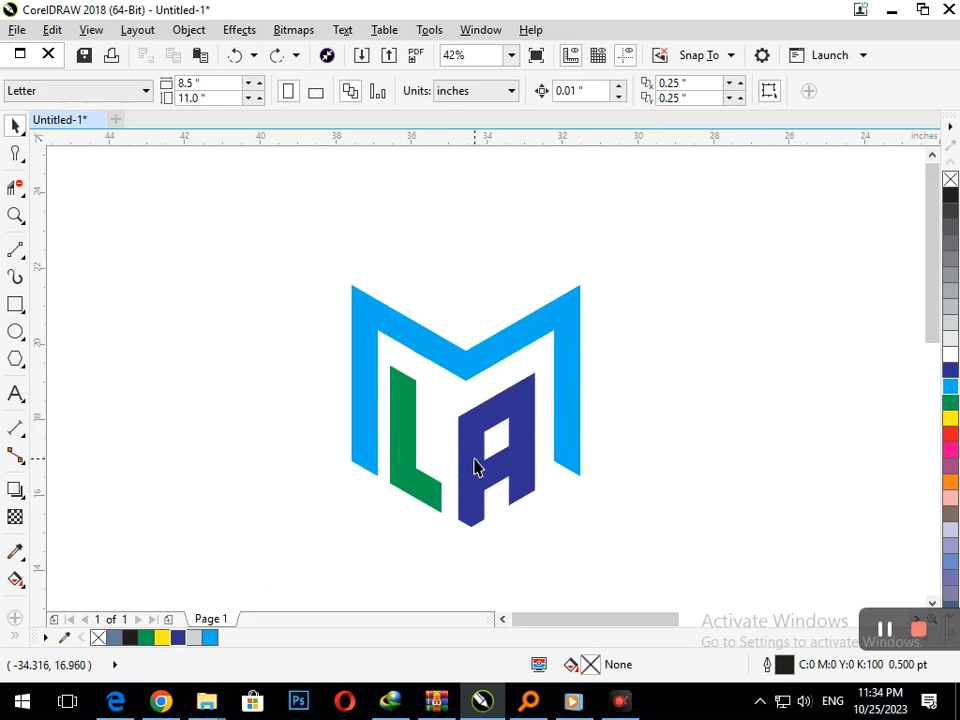
mouse_move(465, 370)
left_mouse_down()
mouse_move(429, 375)
mouse_move(444, 381)
mouse_move(465, 370)
left_mouse_up()
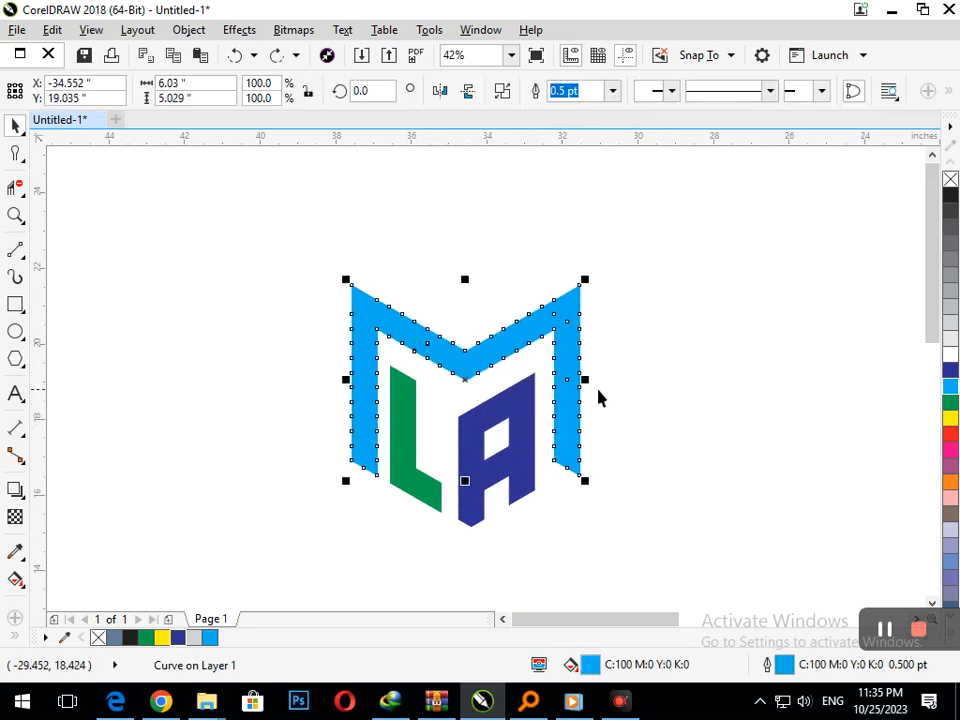
left_click(536, 318)
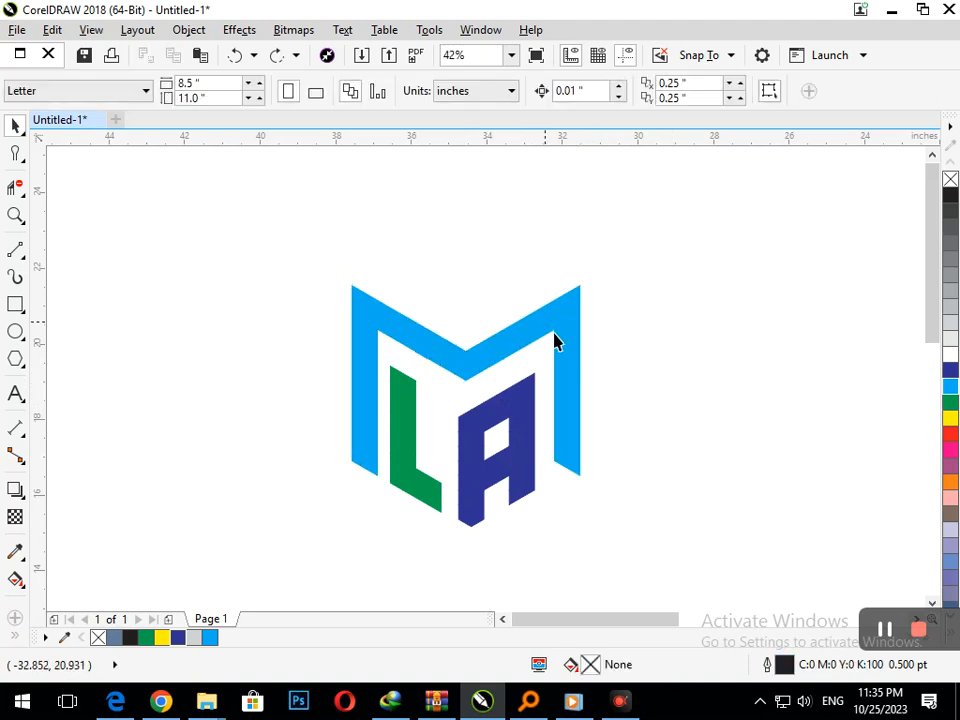
left_click_drag(533, 366, 364, 300)
left_click_drag(380, 370, 608, 417)
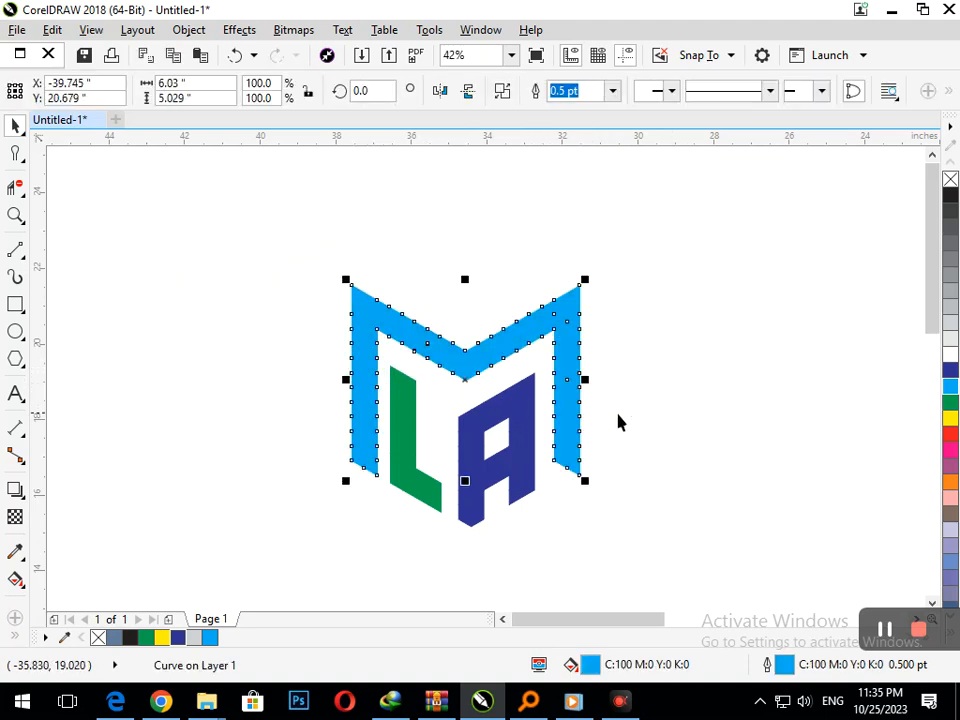
left_click(585, 392)
left_click(404, 340)
left_click_drag(401, 336, 566, 328)
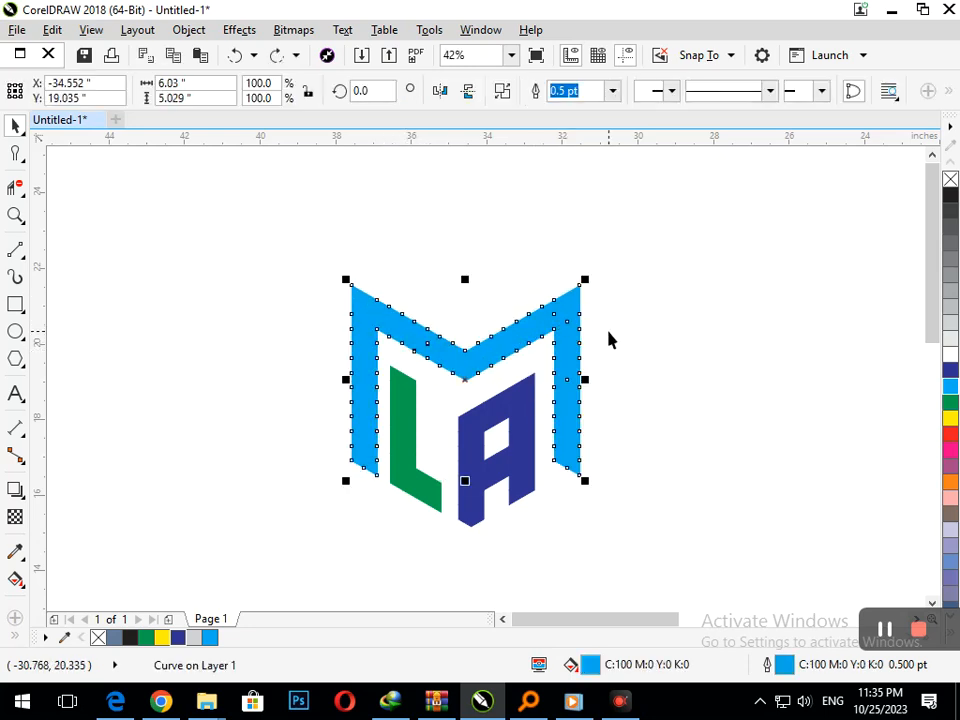
left_click(608, 340)
Step: Group the M with the small triangular patch in its upper right corner
scroll(521, 300, "up", 5)
left_click(525, 393)
left_click_drag(528, 392, 557, 338)
left_click(611, 459, "shift")
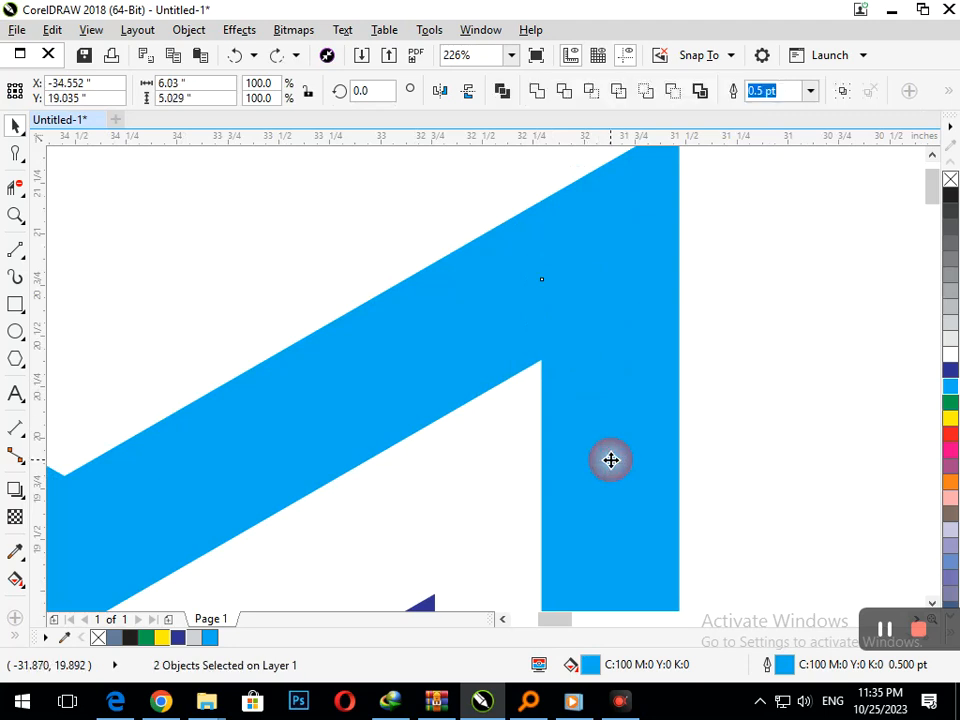
left_click(737, 452)
scroll(615, 497, "down", 5)
left_click(574, 429)
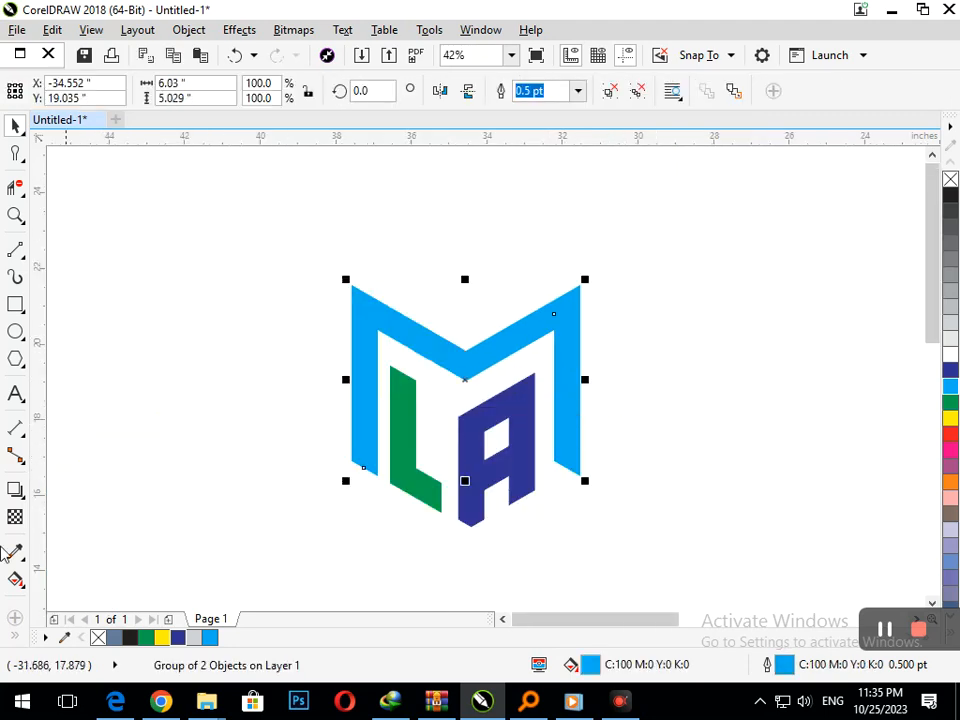
Step: Try to apply an inside contour to the M group with a 1.354 inch offset
left_click(25, 498)
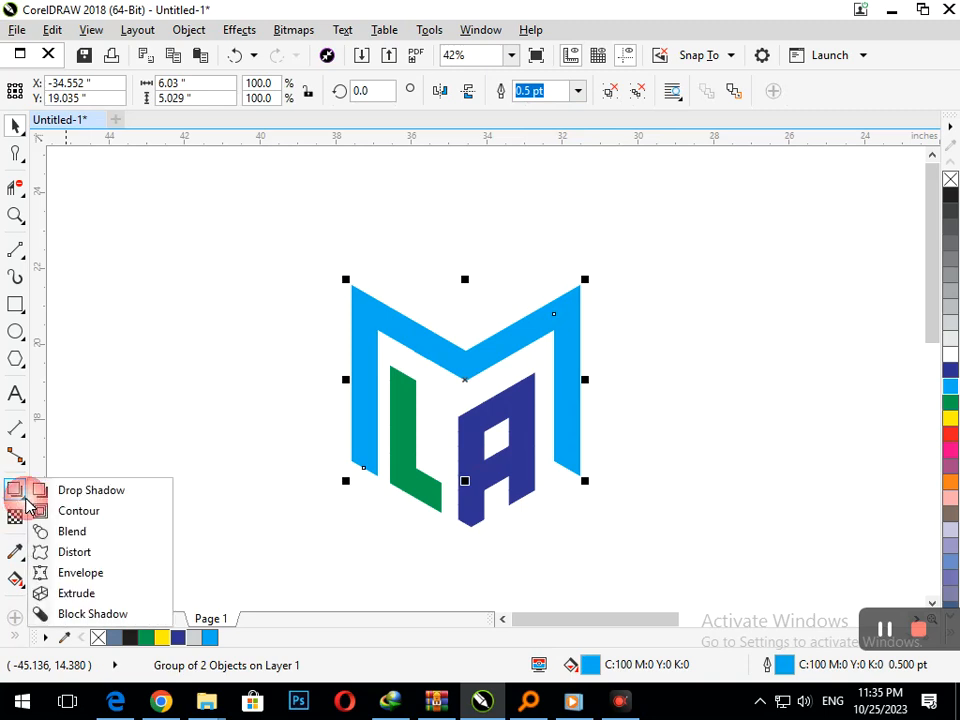
left_click(160, 508)
left_click_drag(364, 478, 377, 439)
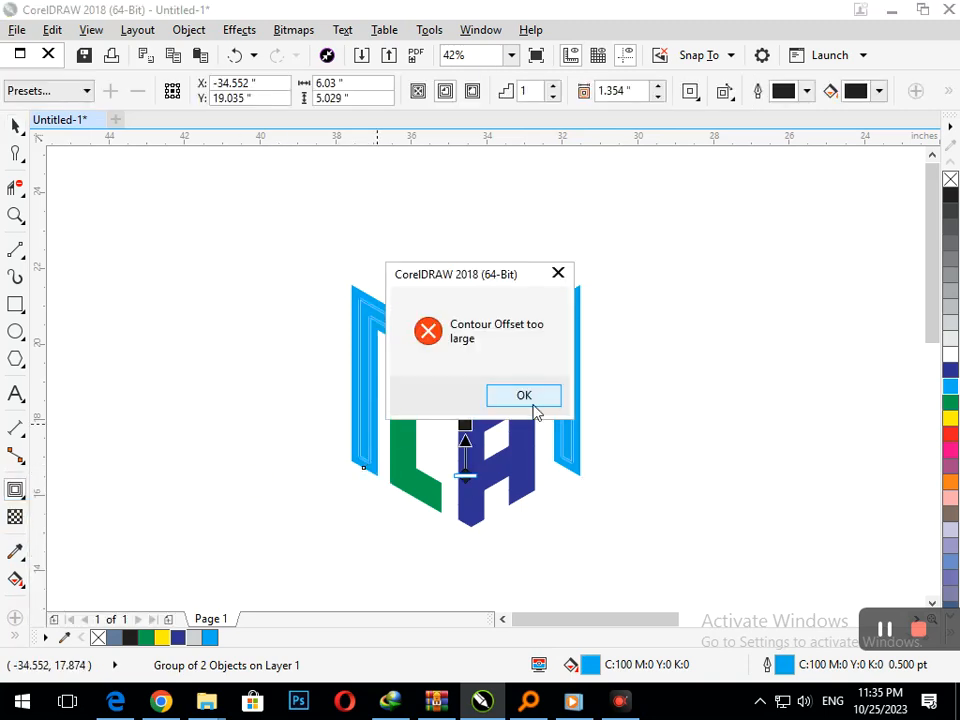
left_click(530, 398)
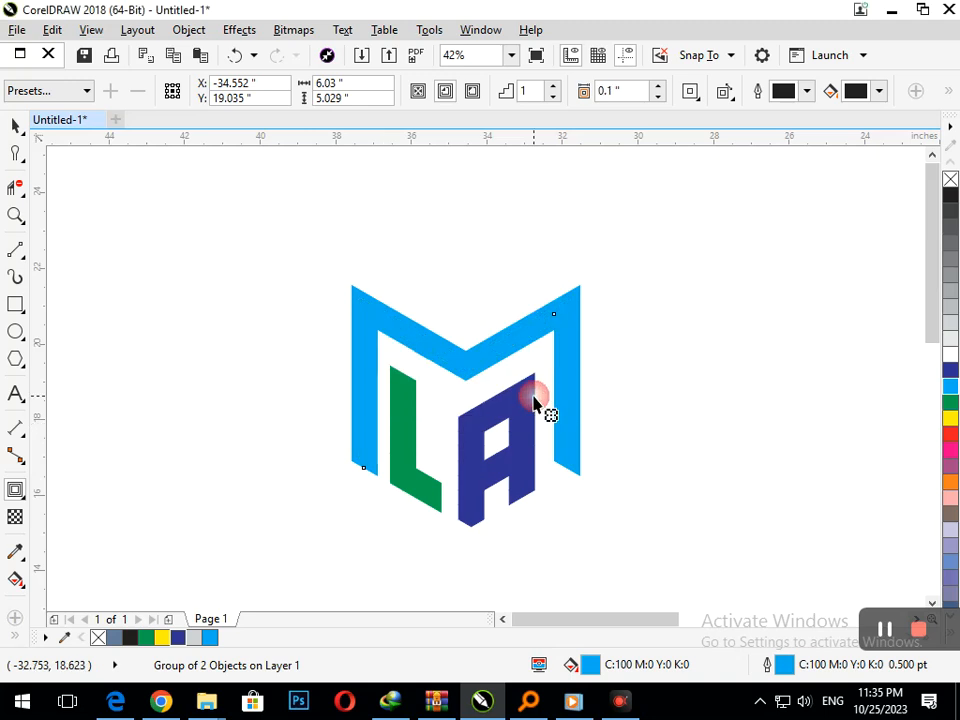
Step: Apply a one-step inside contour to the M group with a 0.19 inch offset
left_click(658, 98)
left_click(658, 98)
left_click(658, 98)
left_click(658, 98)
left_click(658, 98)
left_click(658, 98)
left_click(658, 98)
left_click(658, 86)
left_click(658, 86)
left_click(658, 86)
left_click(658, 86)
left_click(658, 86)
left_click(658, 86)
left_click(658, 86)
left_click(658, 86)
left_click(658, 86)
left_click(658, 86)
left_click(658, 86)
left_click(658, 86)
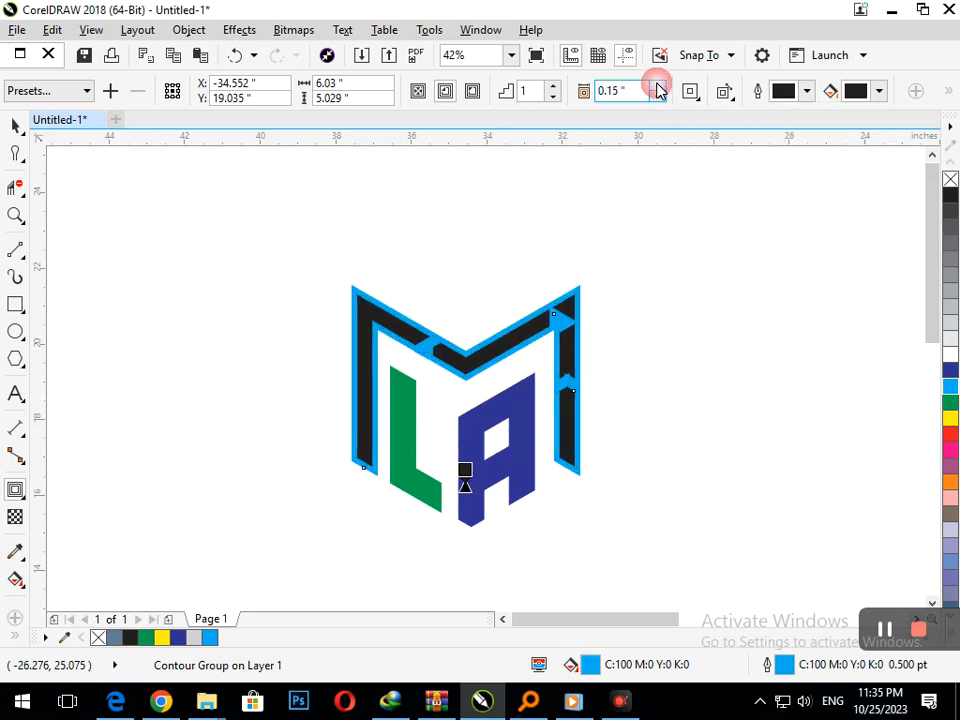
left_click(658, 86)
left_click(658, 86)
left_click(658, 86)
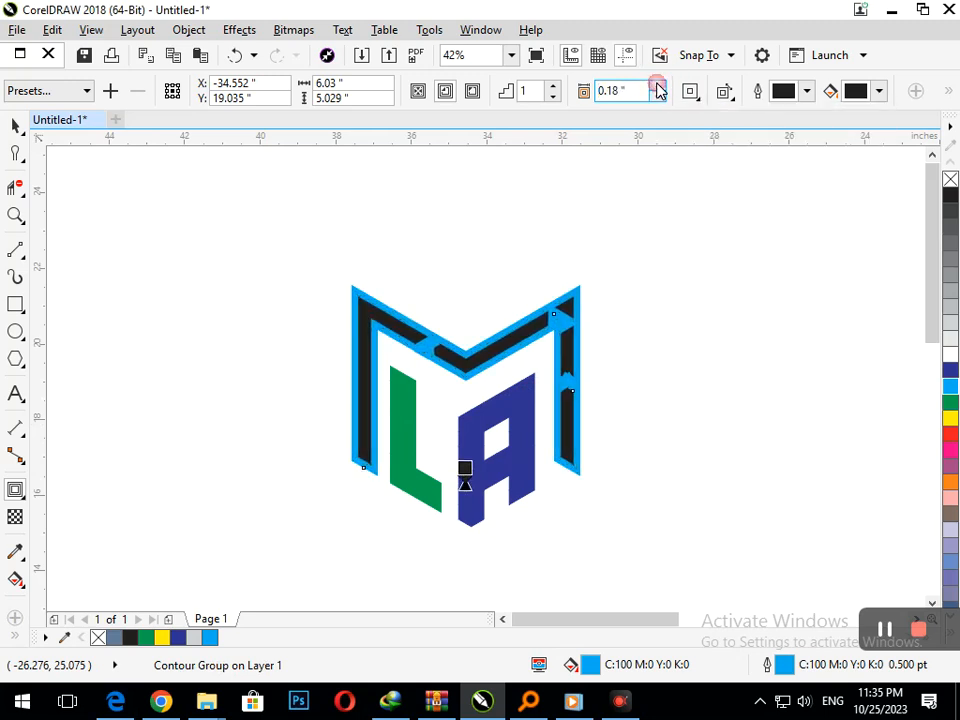
left_click(658, 86)
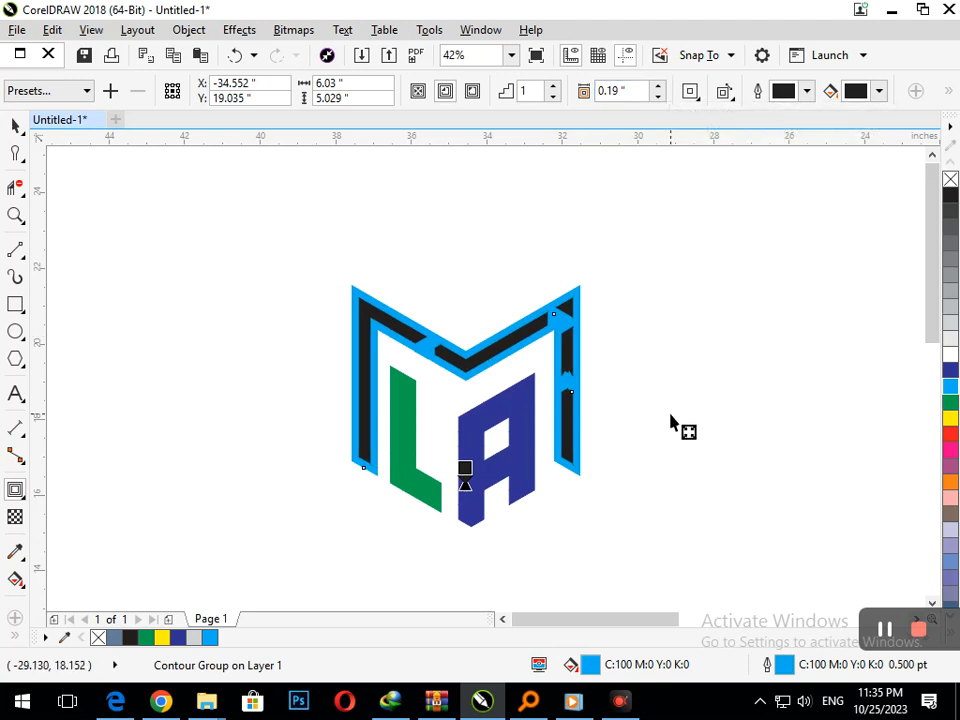
left_click(15, 127)
left_click(133, 300)
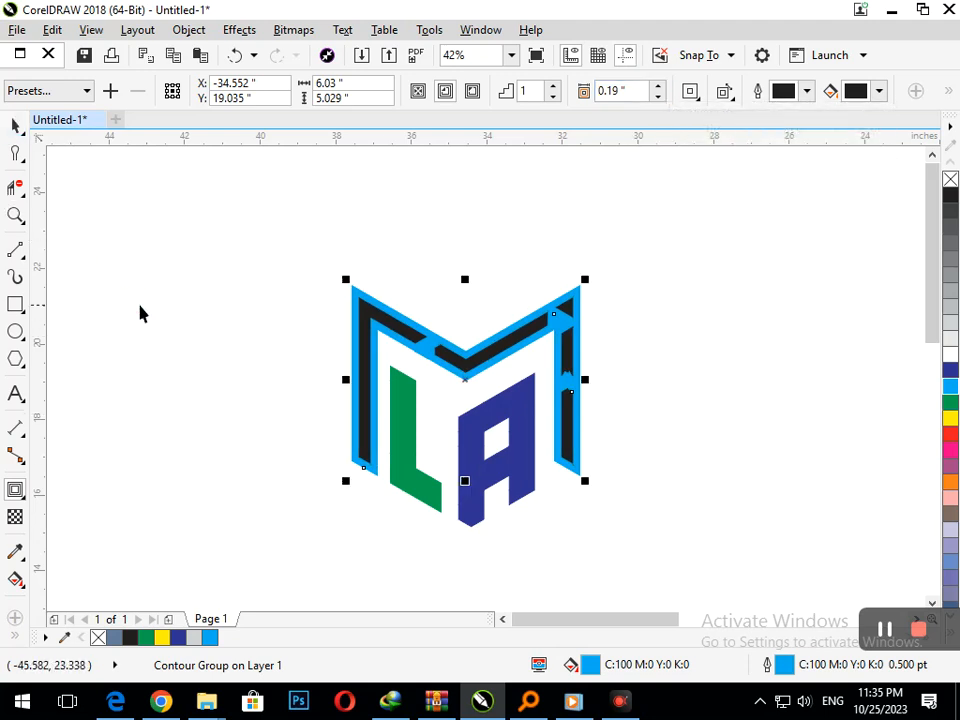
left_click_drag(473, 364, 462, 418)
key("ctrl+z")
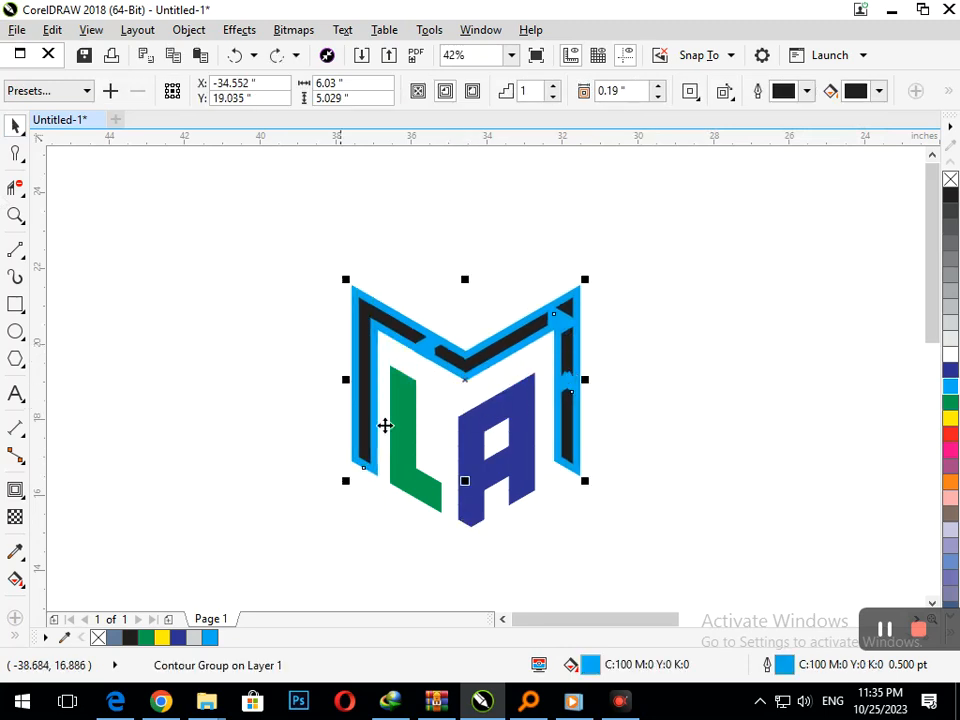
left_click_drag(549, 435, 561, 459)
key("ctrl+z")
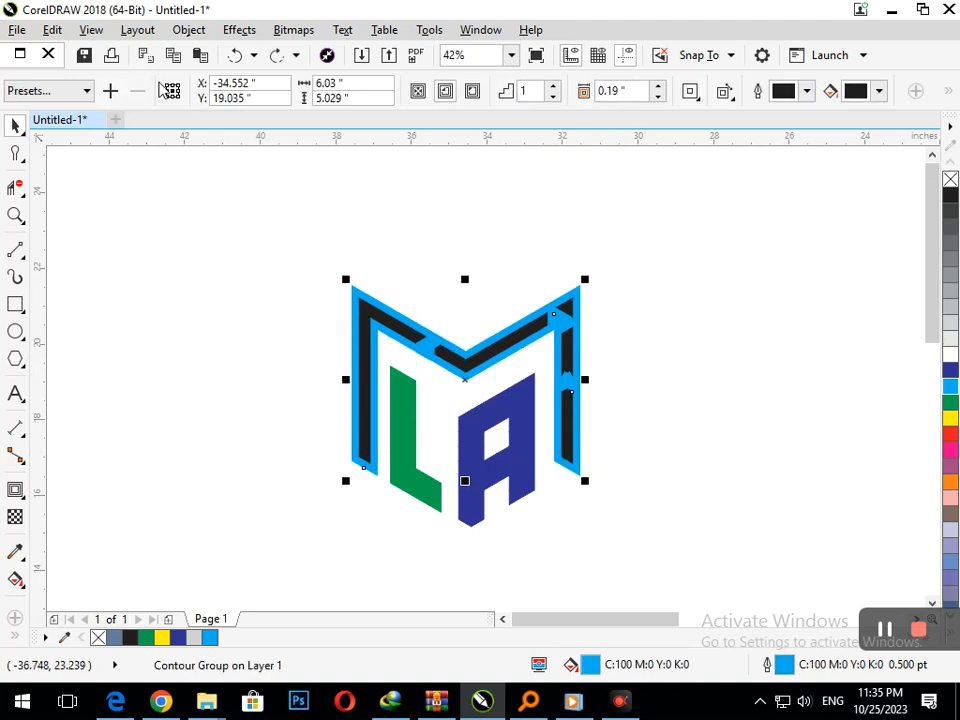
Step: Break the M's contour group apart and delete the black inner contour shapes
left_click(189, 30)
left_click(277, 355)
left_click(614, 396)
left_click(571, 481)
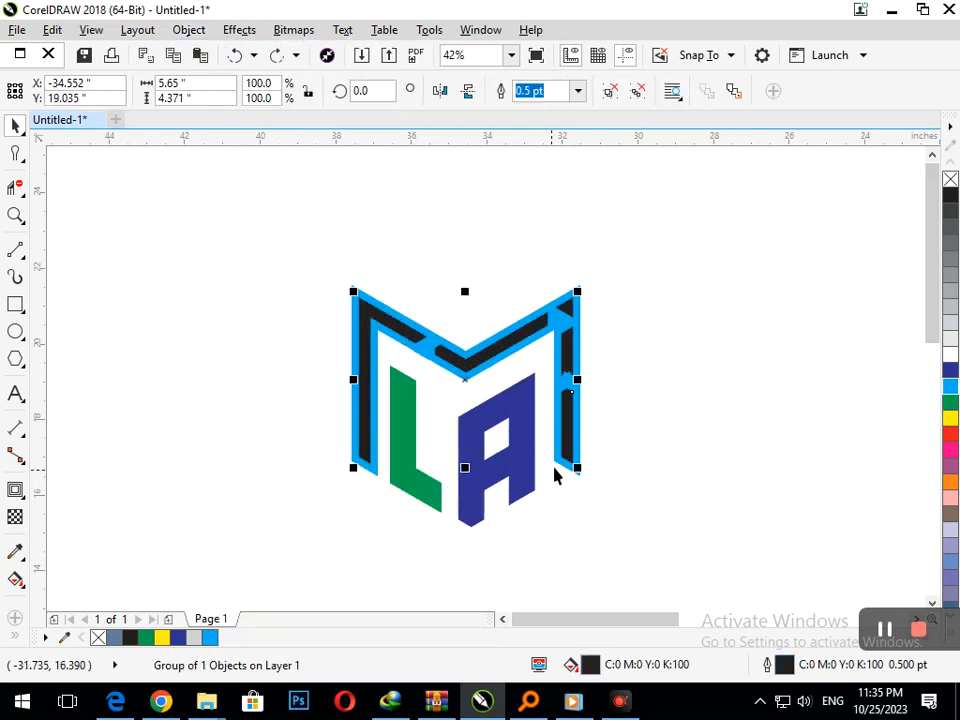
left_click(551, 479)
left_click_drag(463, 360, 172, 363)
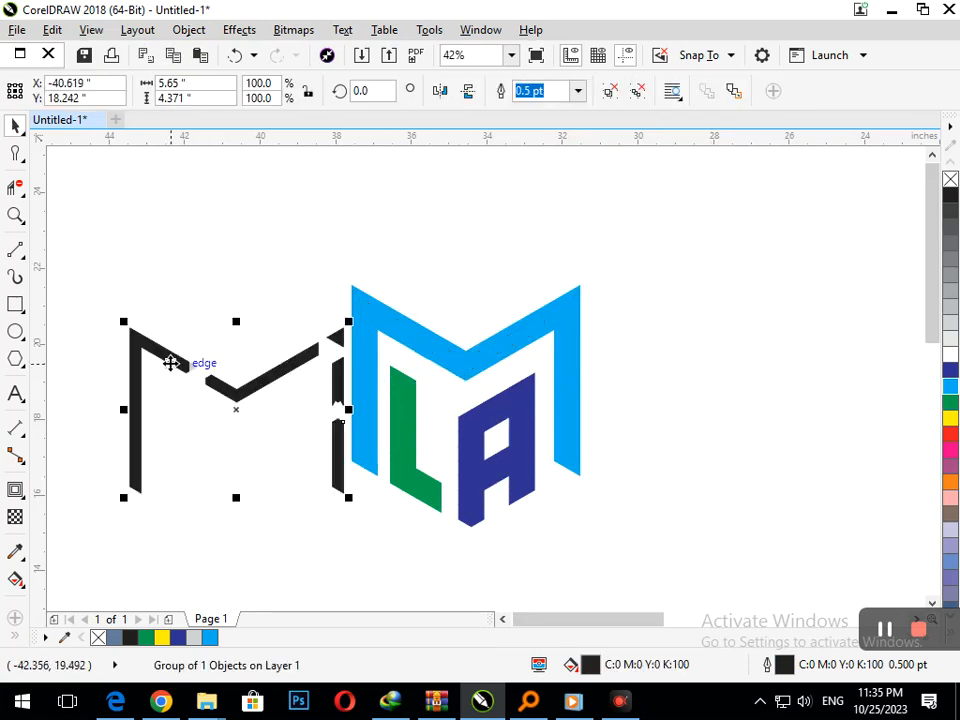
key("Delete")
left_click(433, 338)
left_click_drag(463, 353, 393, 280)
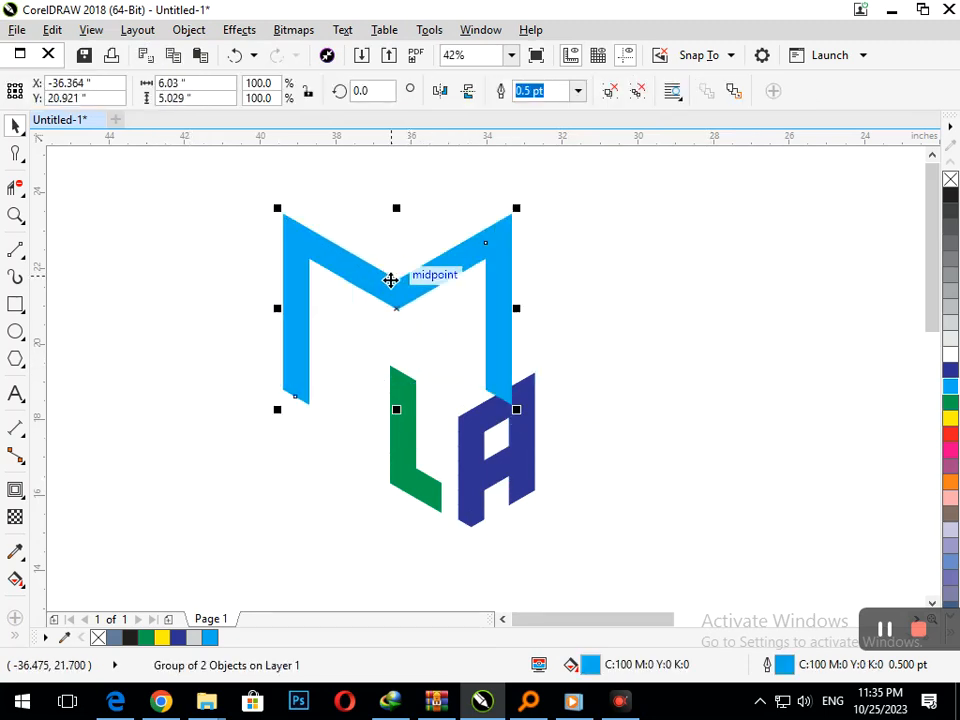
key("ctrl+z")
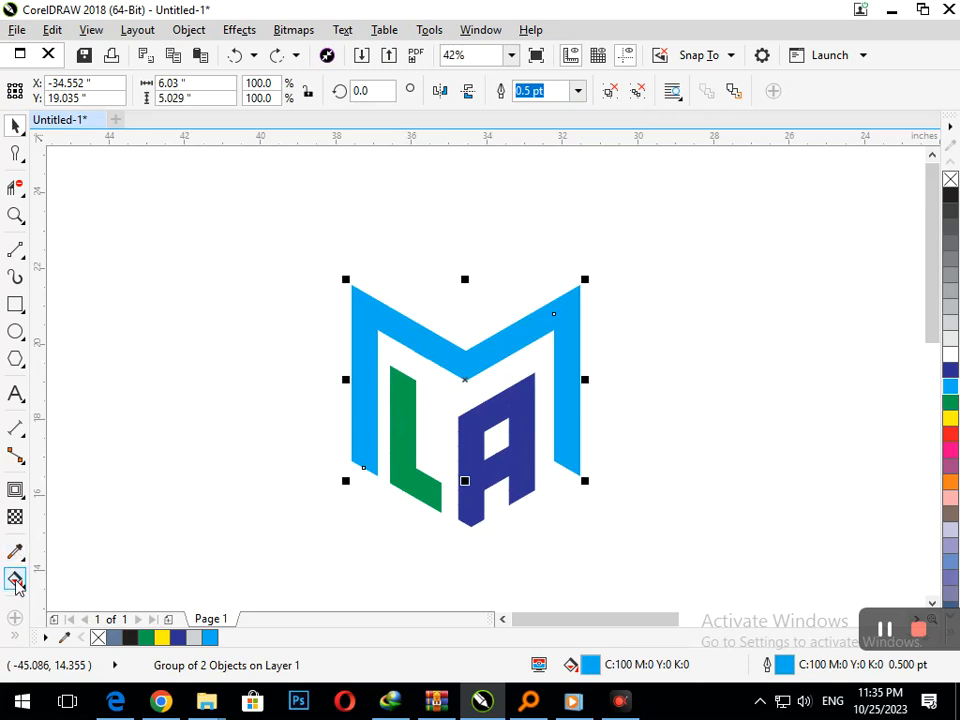
left_click(15, 427)
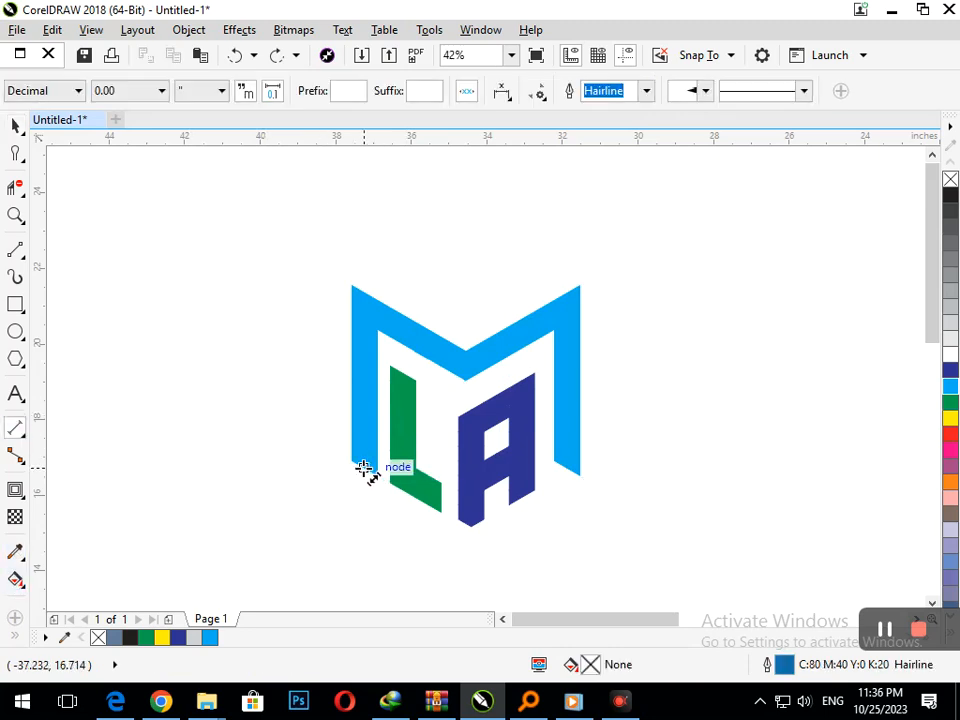
mouse_move(364, 468)
left_mouse_down()
mouse_move(368, 294)
mouse_move(366, 311)
left_mouse_up()
key("Escape")
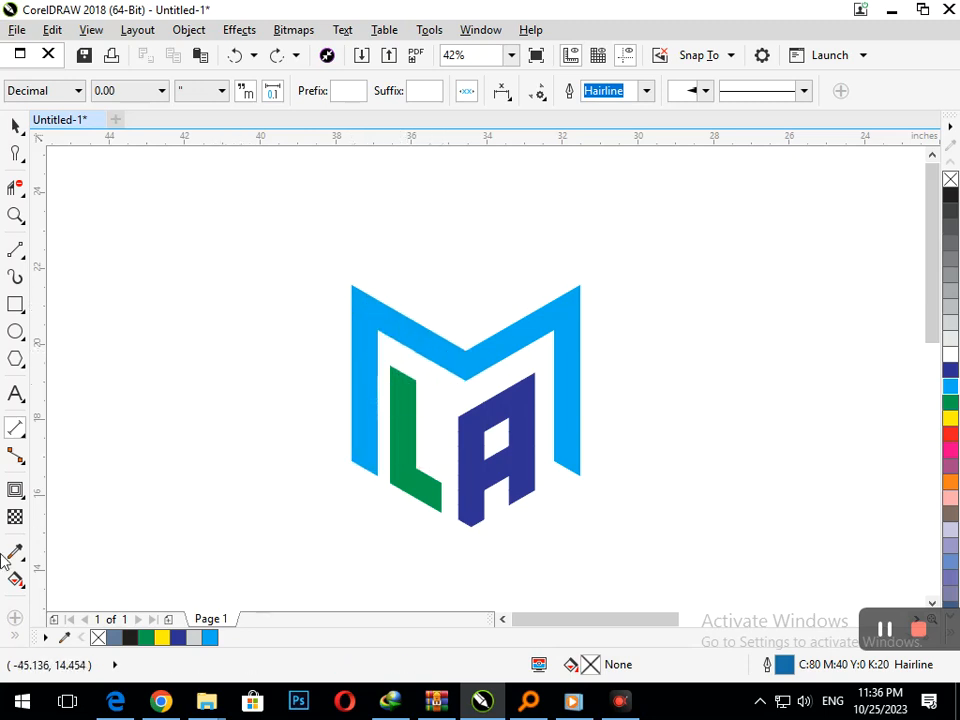
left_click(25, 437)
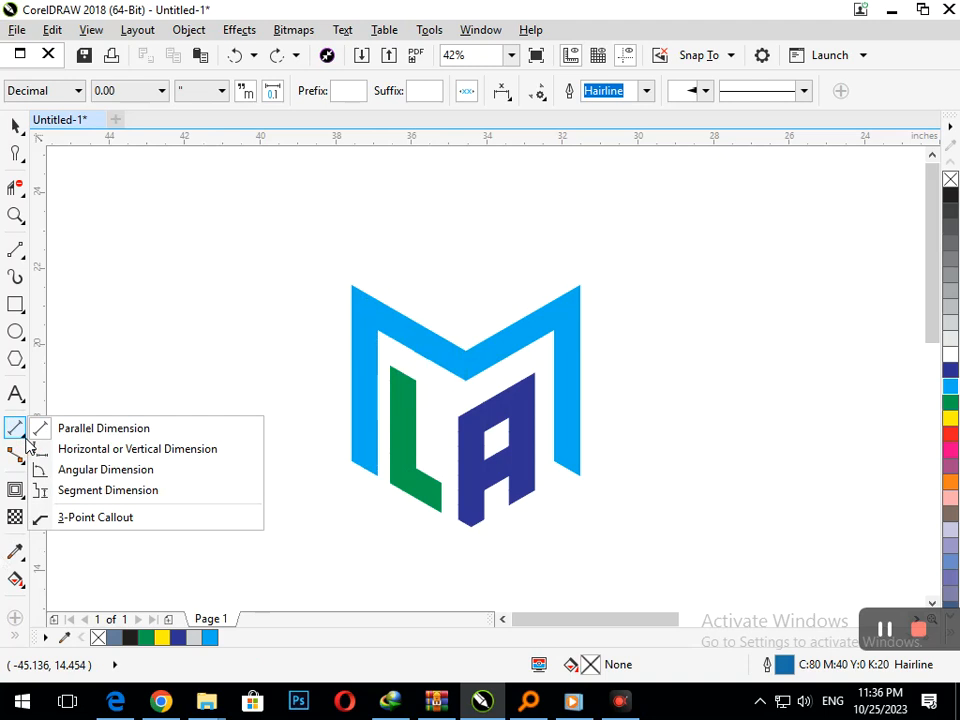
Step: Draw a four-segment open line along the centre of the M, from its left leg's end to its right leg's end
left_click(17, 262)
left_click(22, 256)
left_click(62, 272)
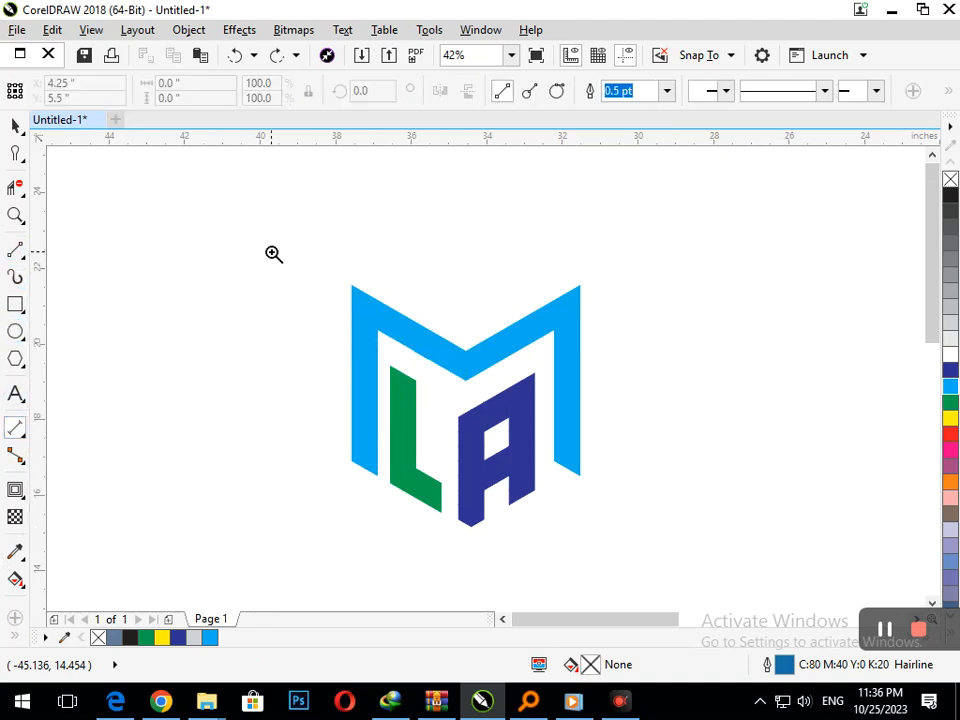
scroll(274, 254, "up", 2)
mouse_move(226, 507)
left_mouse_down()
mouse_move(237, 306)
mouse_move(224, 221)
mouse_move(343, 315)
mouse_move(407, 326)
mouse_move(598, 221)
mouse_move(590, 222)
mouse_move(566, 497)
mouse_move(589, 503)
left_mouse_up()
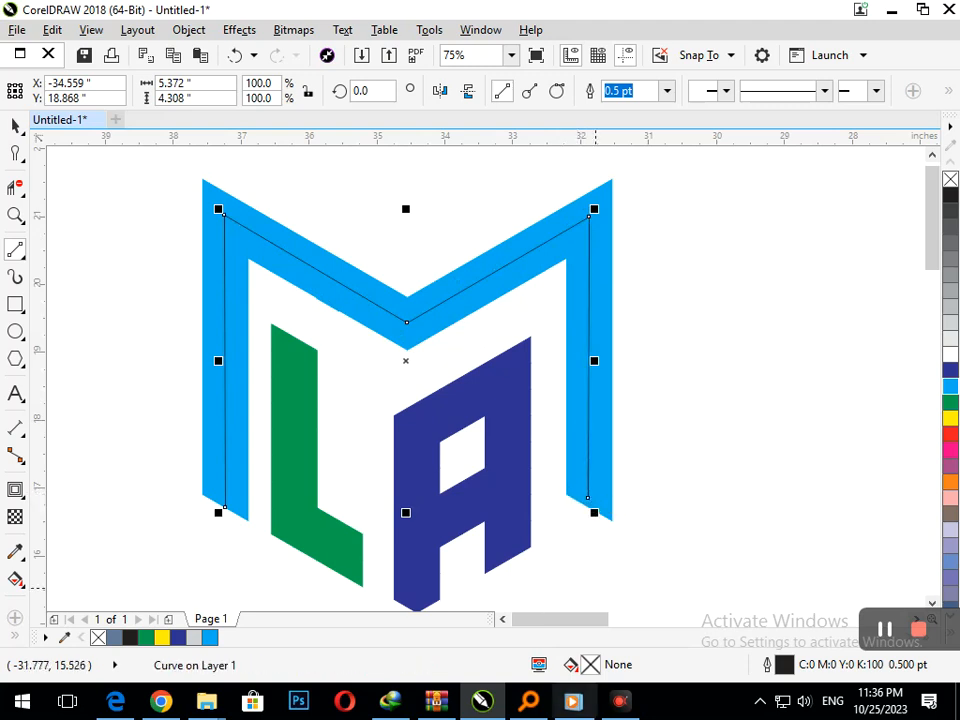
Step: Move the centre line's right end node down to the slanted bottom edge of the M's right leg
key("z")
left_click_drag(553, 444, 636, 542)
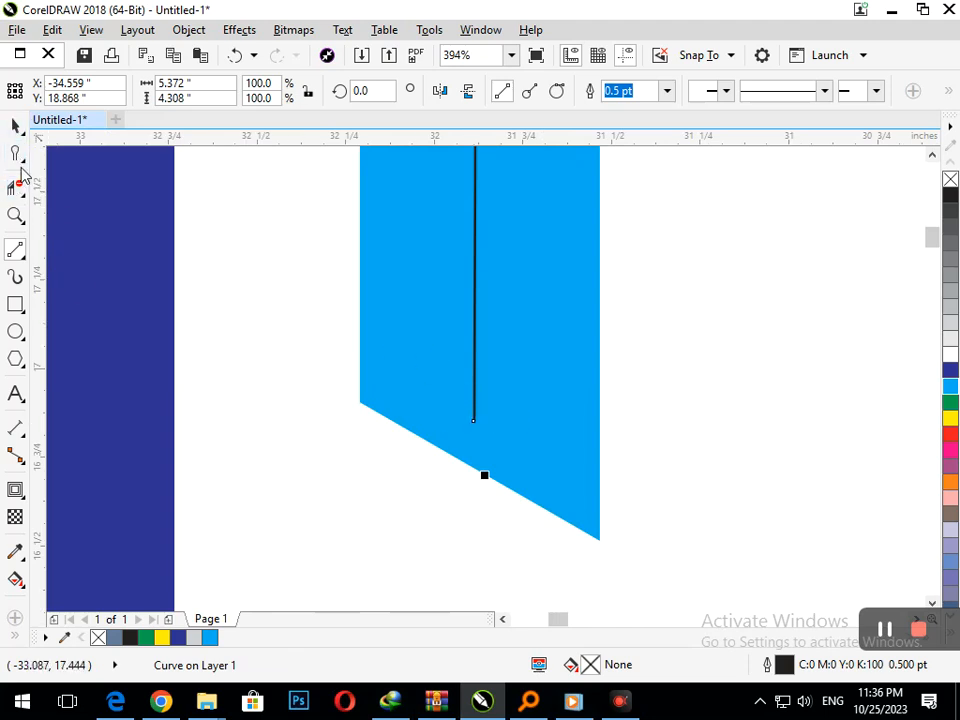
left_click(20, 152)
left_click(66, 158)
left_click_drag(474, 421, 476, 467)
key("F2")
left_click_drag(439, 381, 493, 445)
key("F3")
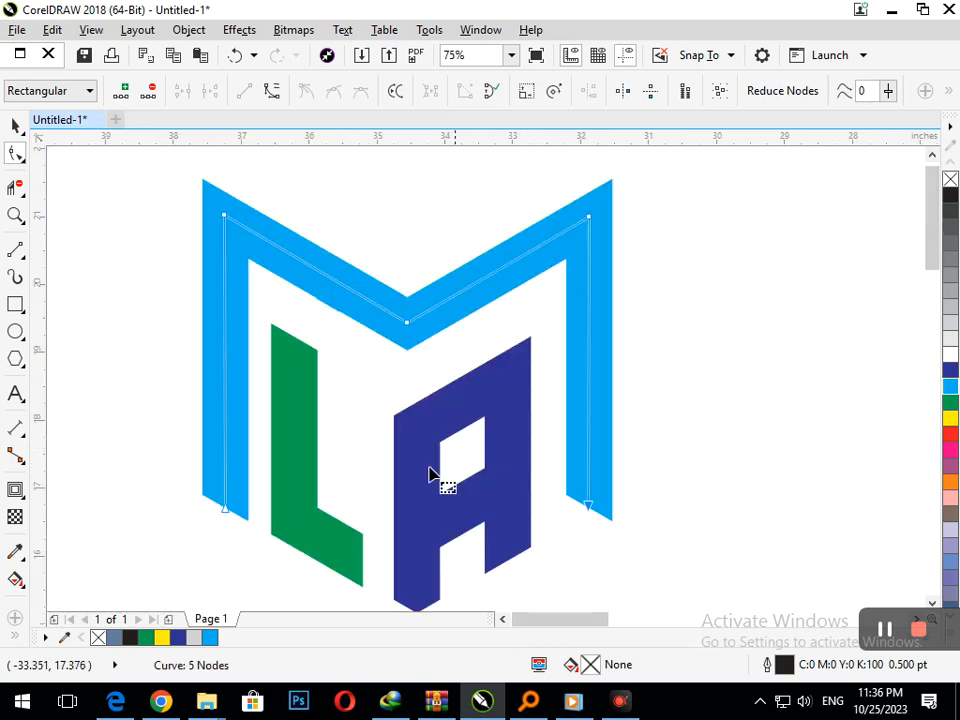
key("F2")
left_click_drag(205, 472, 261, 532)
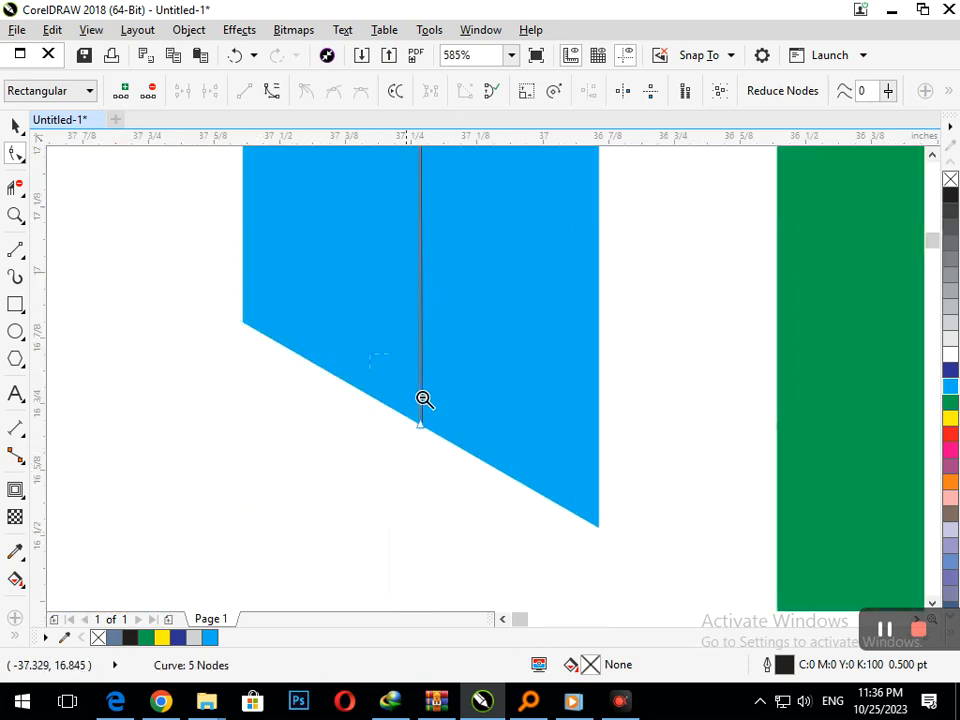
key("F3")
Step: Set the M's centre line to a 16 pt outline width
left_click(11, 122)
left_click(414, 276)
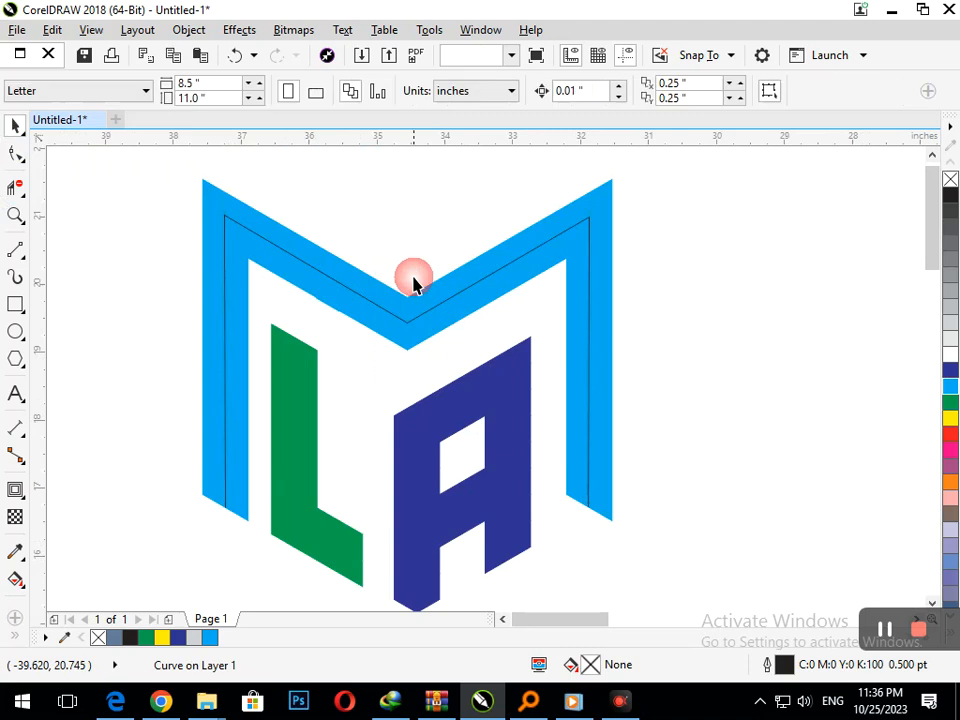
left_click(411, 320)
left_click(613, 91)
left_click(576, 283)
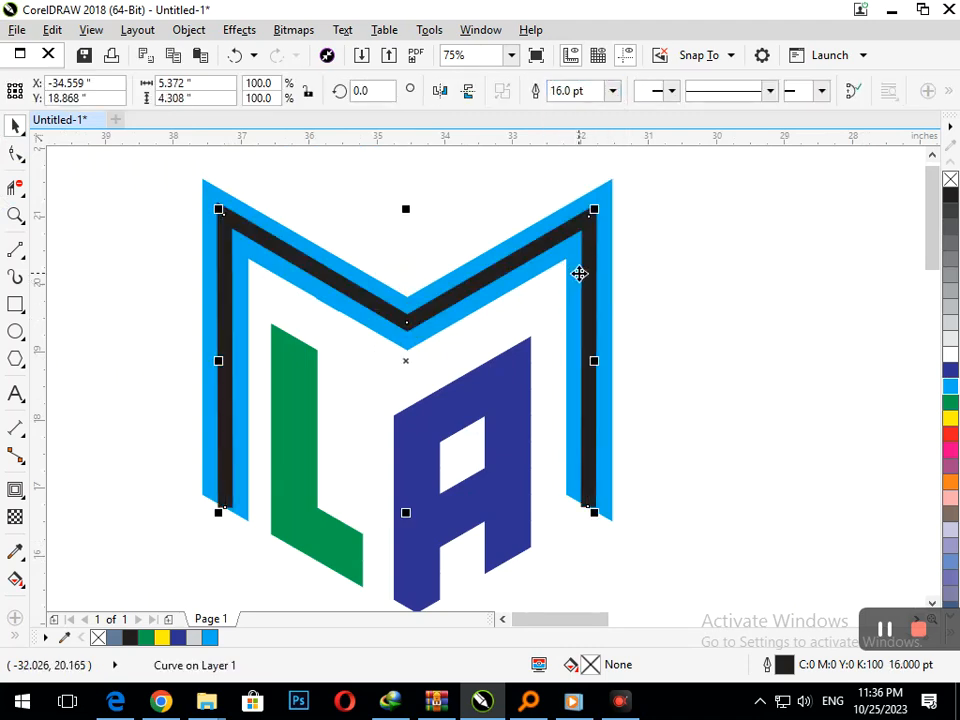
left_click(700, 435)
scroll(540, 360, "down", 2)
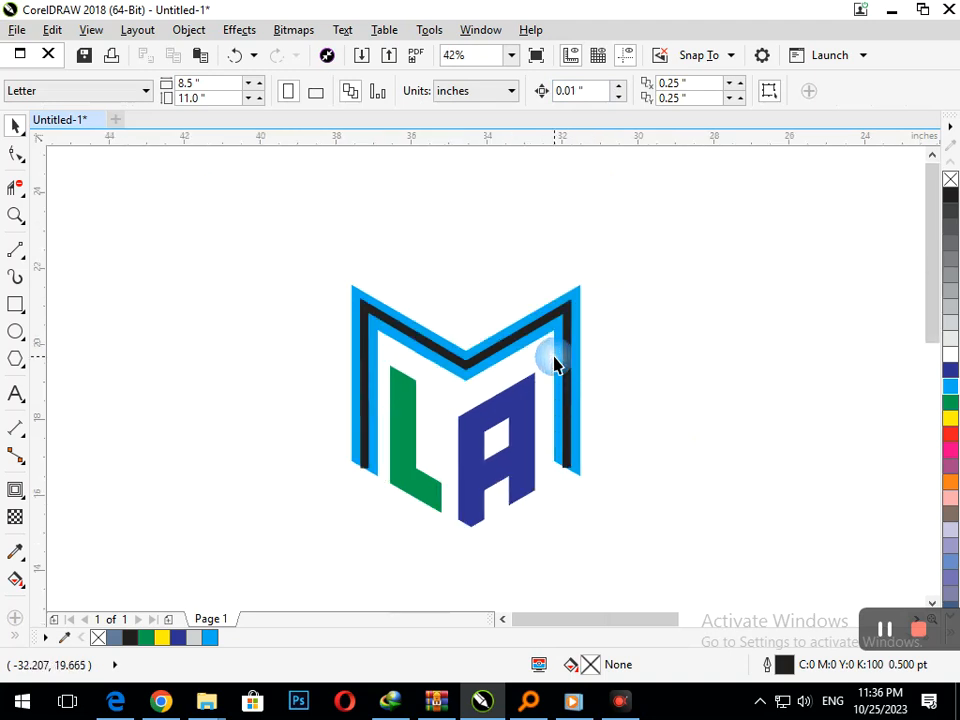
Step: Try green and yellow for the fill and outline of the M's centre line
left_click_drag(605, 412, 626, 421)
left_click(619, 443)
left_click(570, 450)
left_click(880, 445)
left_click(949, 401)
right_click(949, 401)
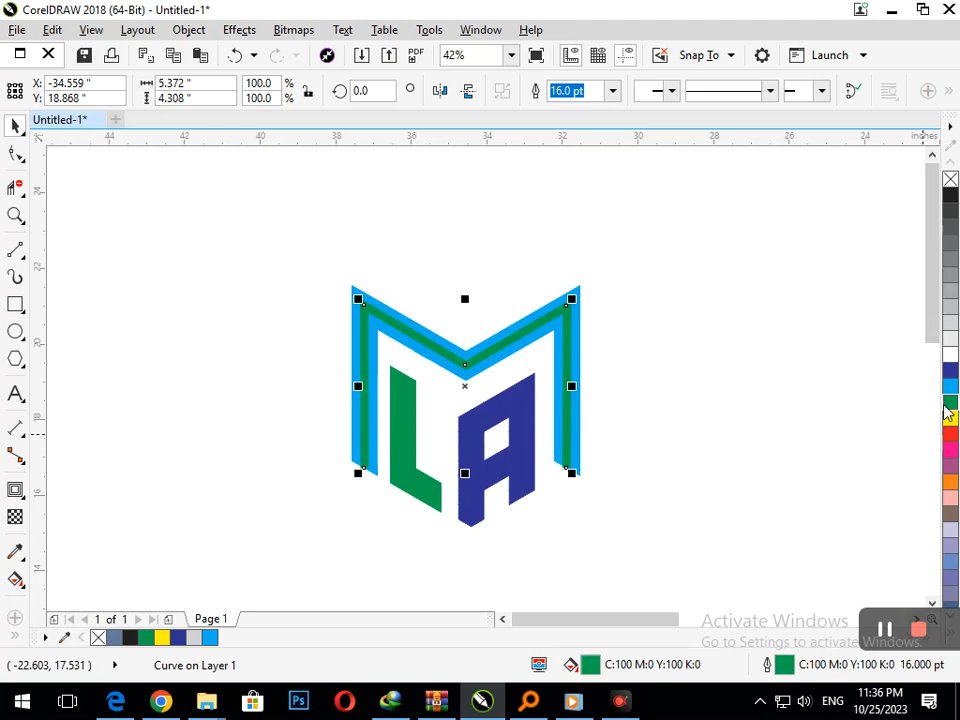
left_click(949, 418)
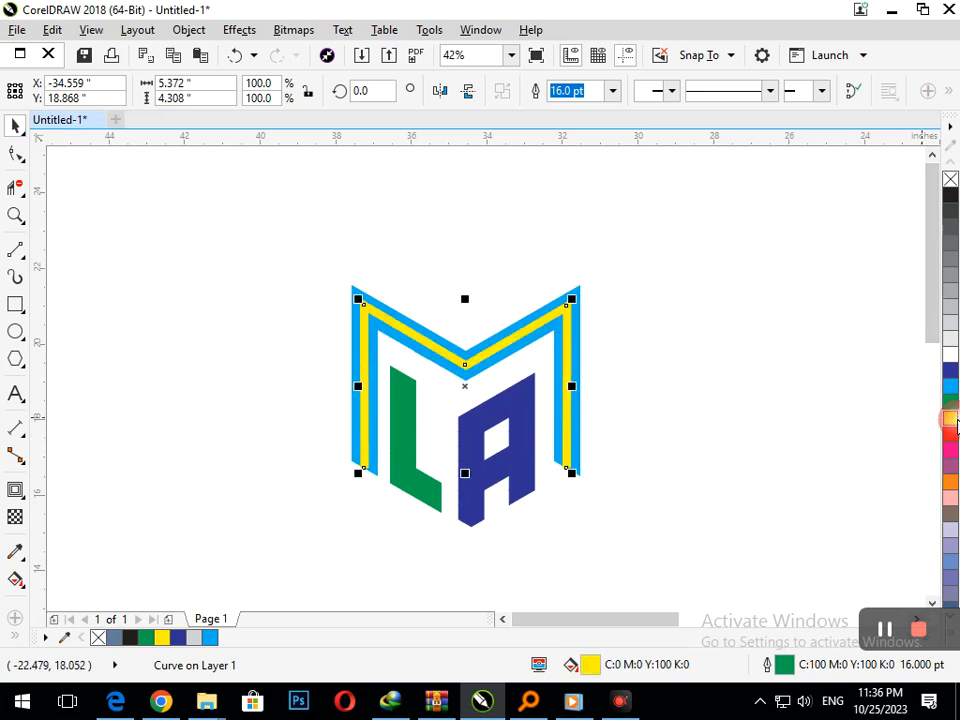
right_click(949, 418)
left_click(765, 456)
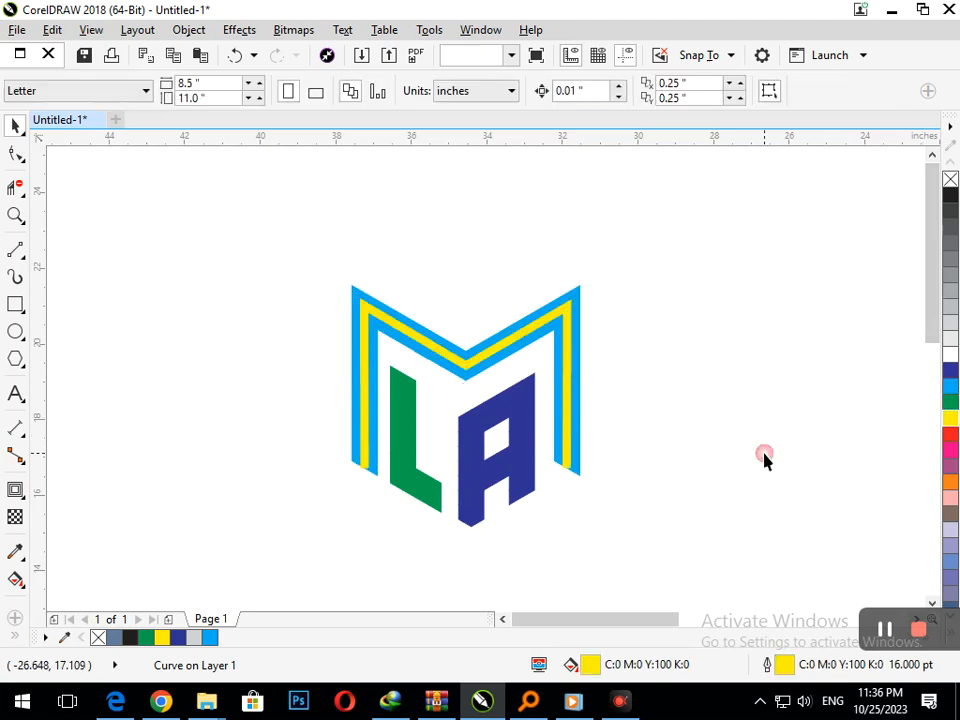
Step: Try a magenta fill and outline (C:20 M:80 Y:0 K:20) on the M's centre line
left_click(568, 461)
right_click(950, 470)
left_click(950, 470)
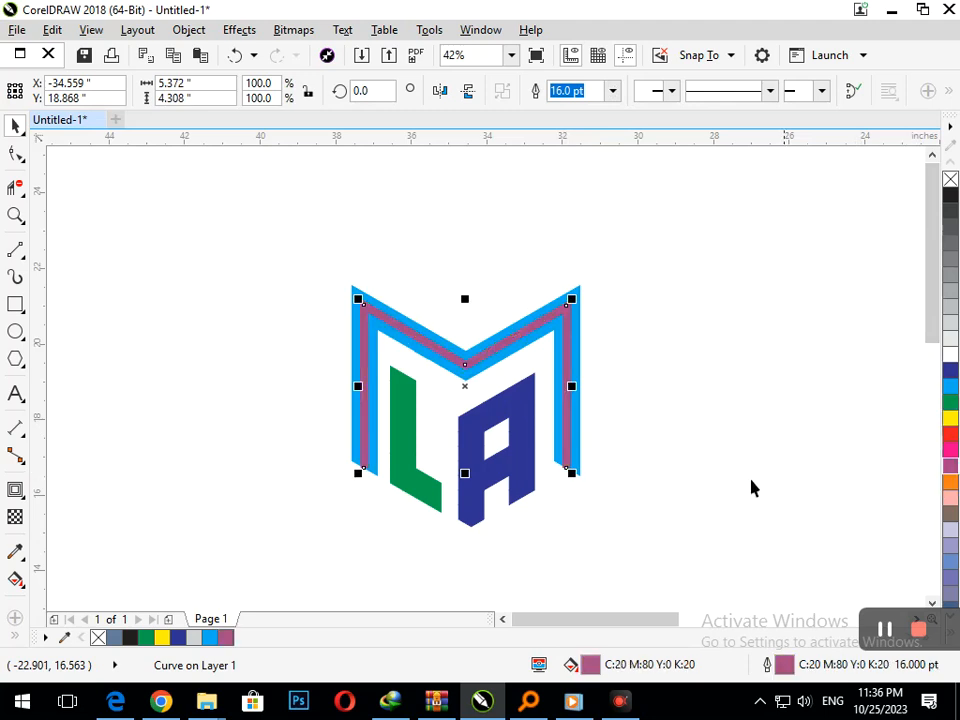
left_click(703, 486)
Step: Convert the outline of the M's centre line to an object
key("F2")
left_click_drag(235, 197, 771, 617)
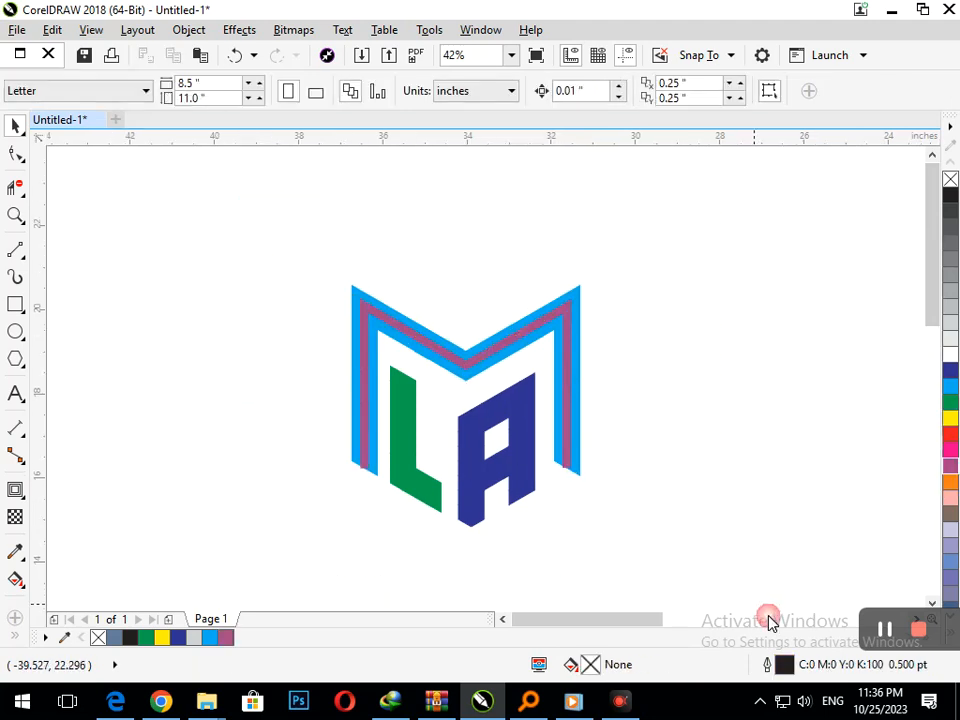
key("F2")
left_click_drag(264, 204, 610, 486)
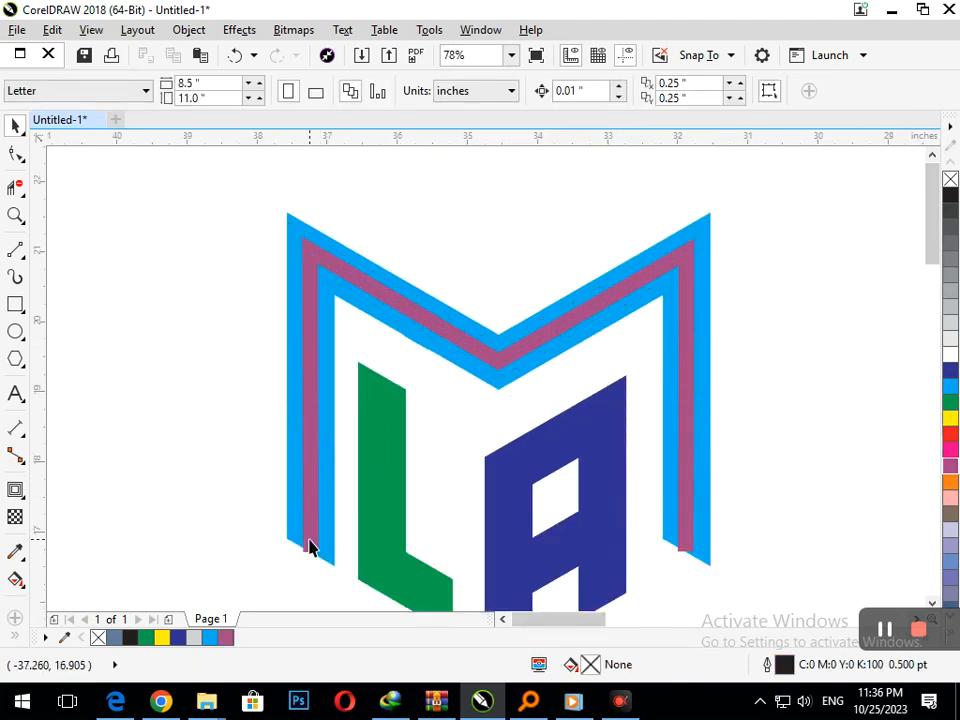
left_click(311, 544)
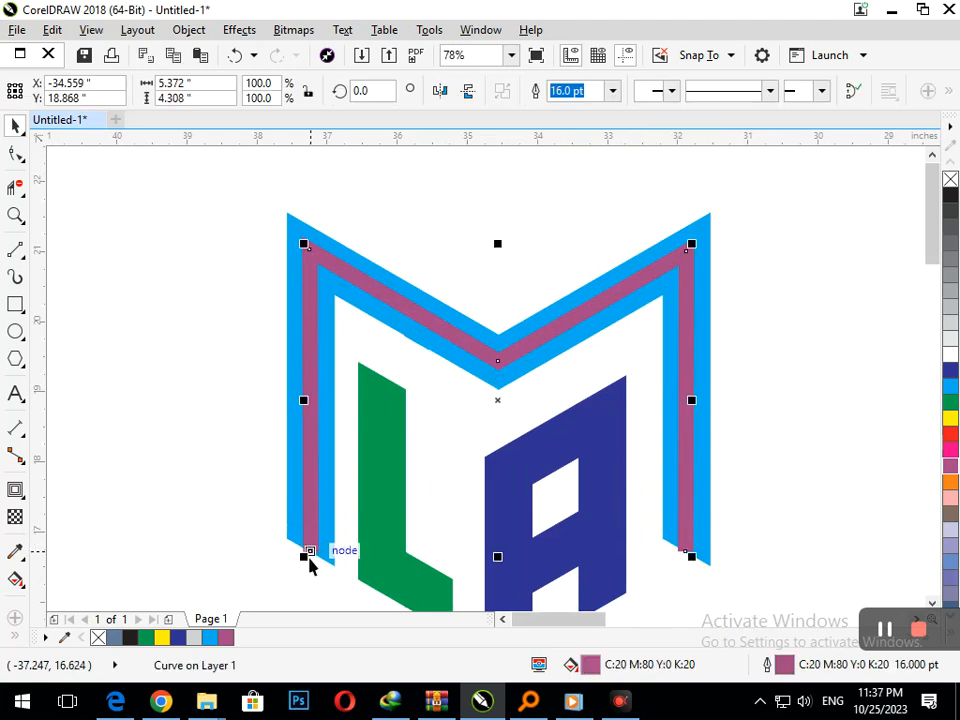
key("ctrl+shift+q")
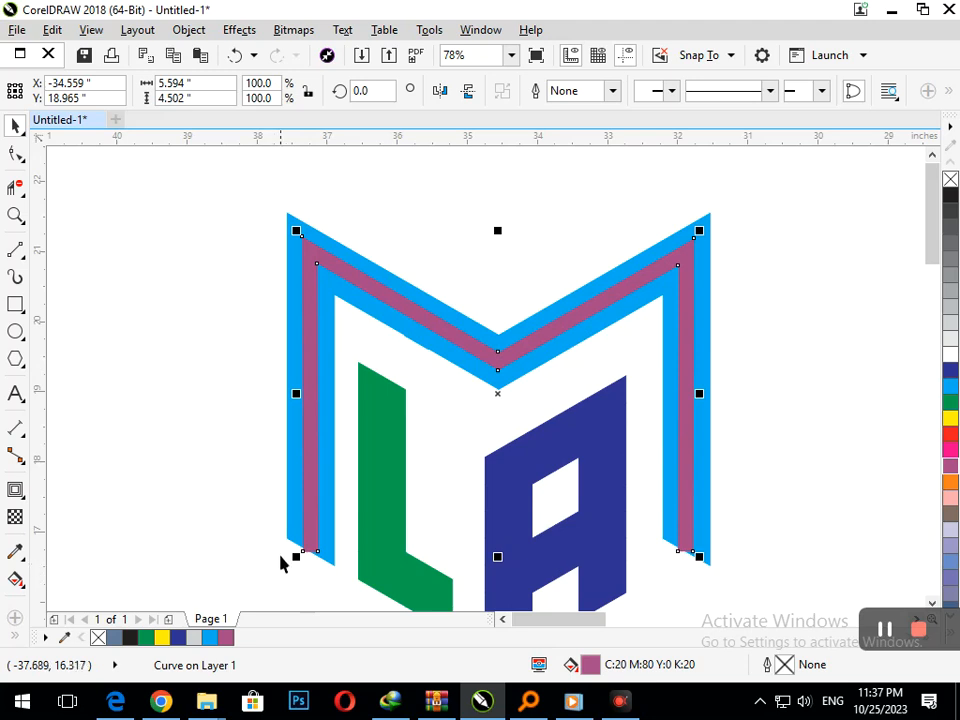
Step: Fill the M's inner stripe with the near-white colour #F4F4F4 sampled from the screen
key("ctrl+shift+e")
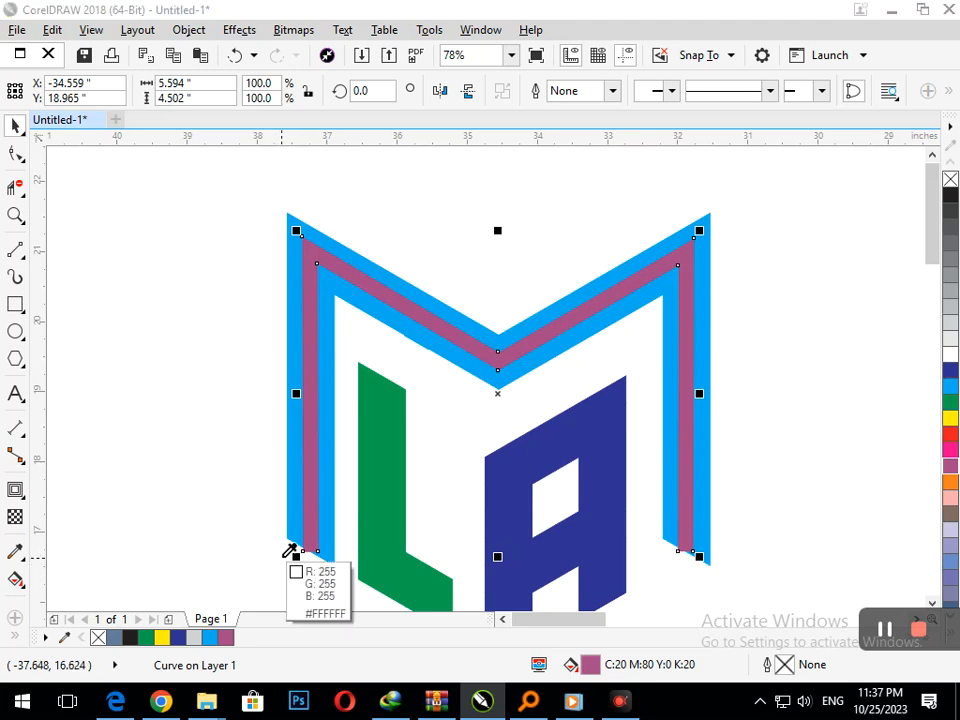
left_click(10, 136)
left_click(154, 343)
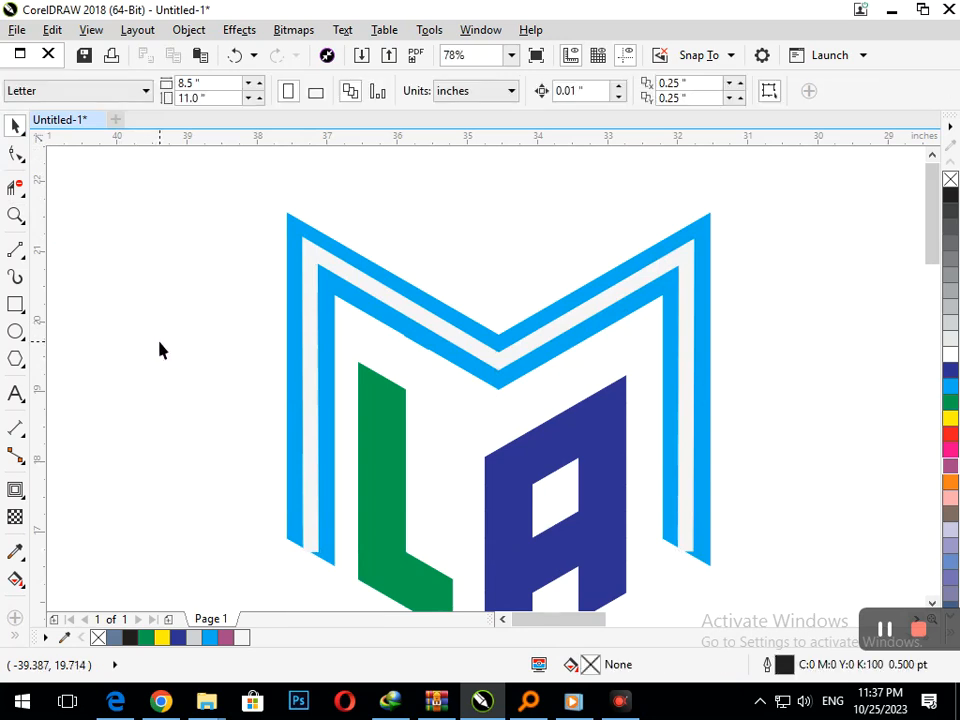
left_click_drag(547, 400, 643, 484)
scroll(321, 296, "down", 2)
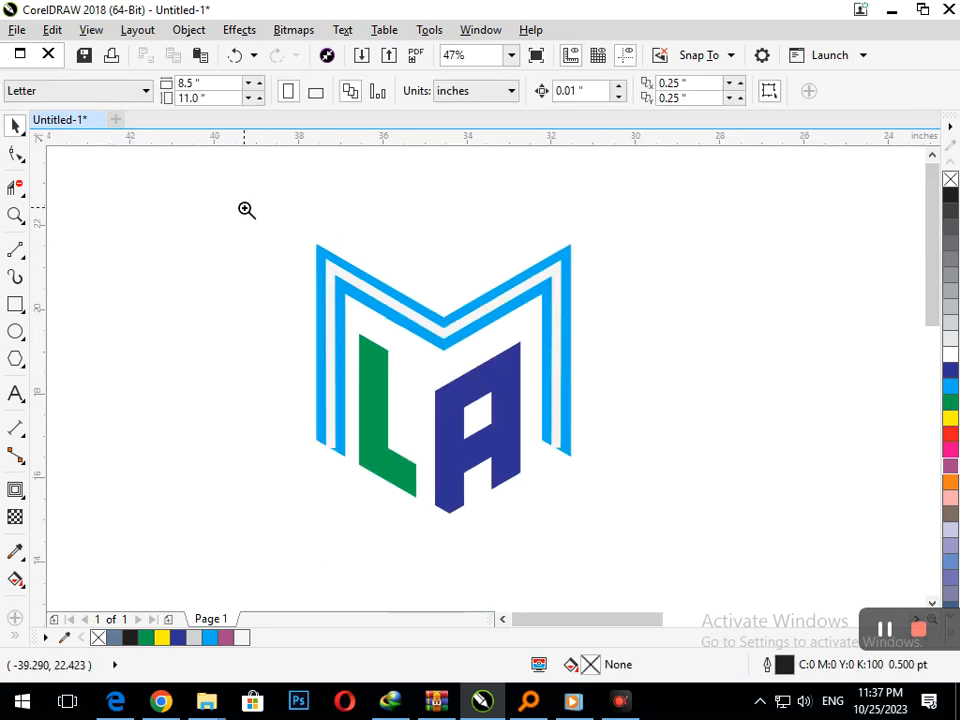
scroll(408, 359, "up", 1)
left_click(615, 491)
mouse_move(615, 491)
left_mouse_down()
mouse_move(582, 488)
mouse_move(607, 493)
left_mouse_up()
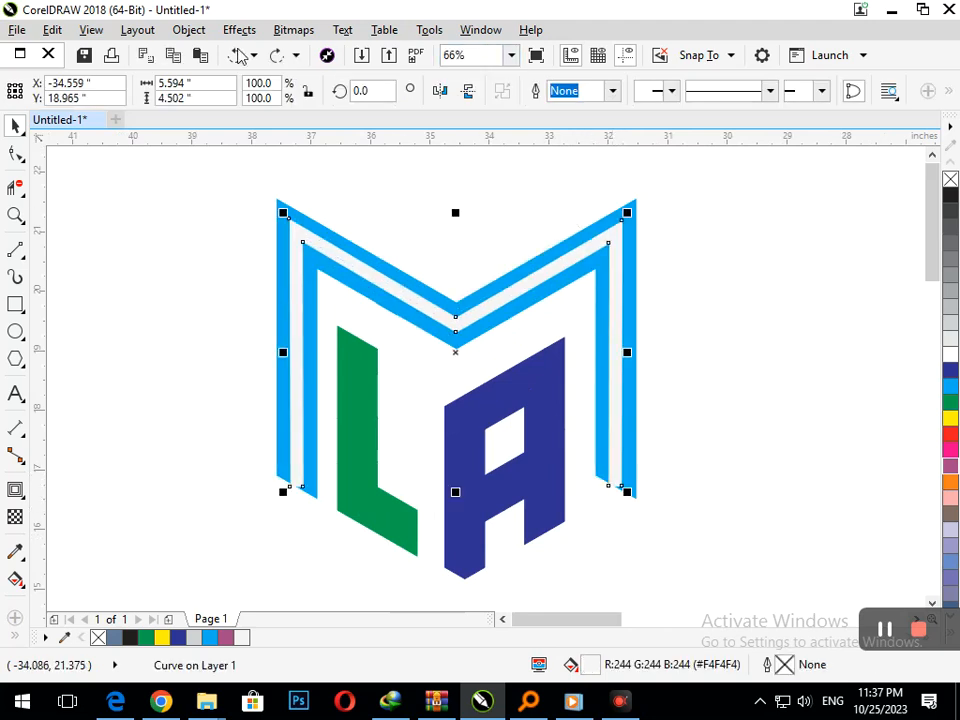
left_click(189, 30)
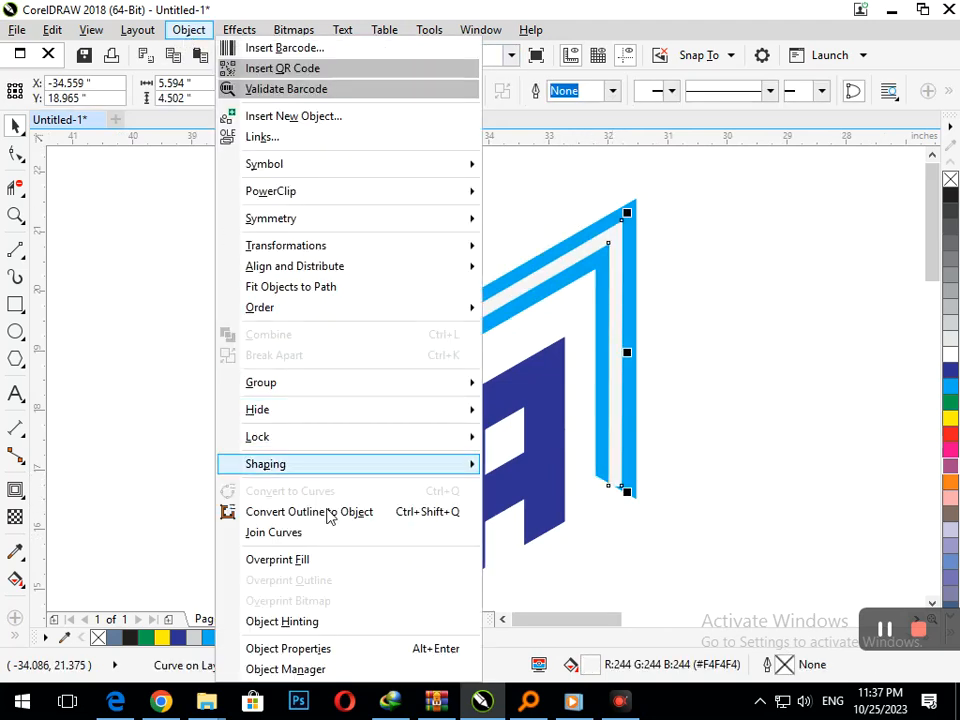
left_click(677, 573)
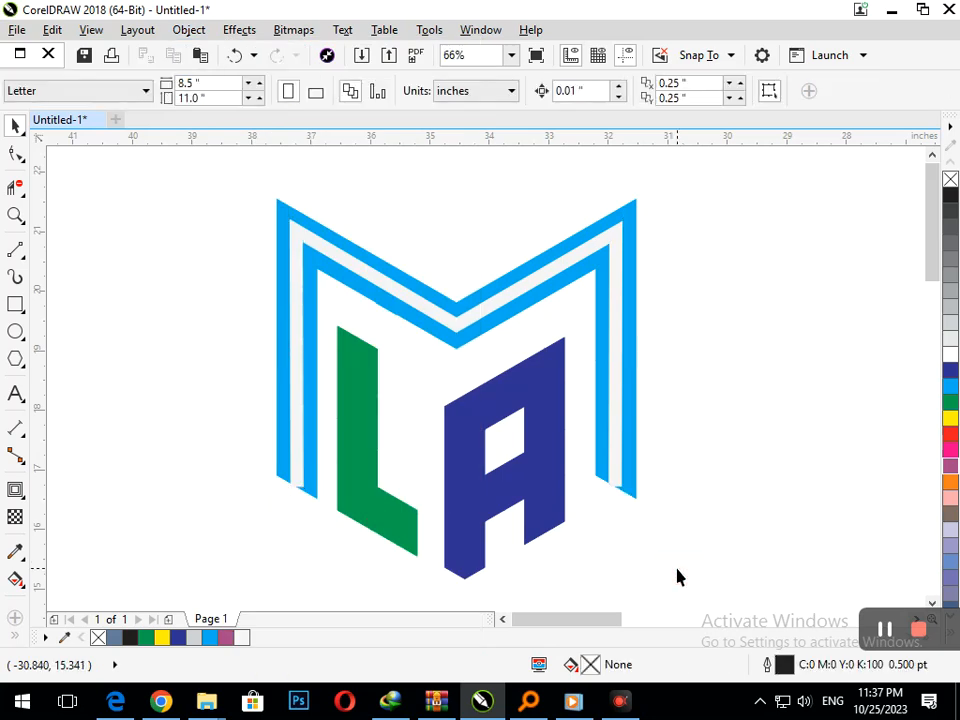